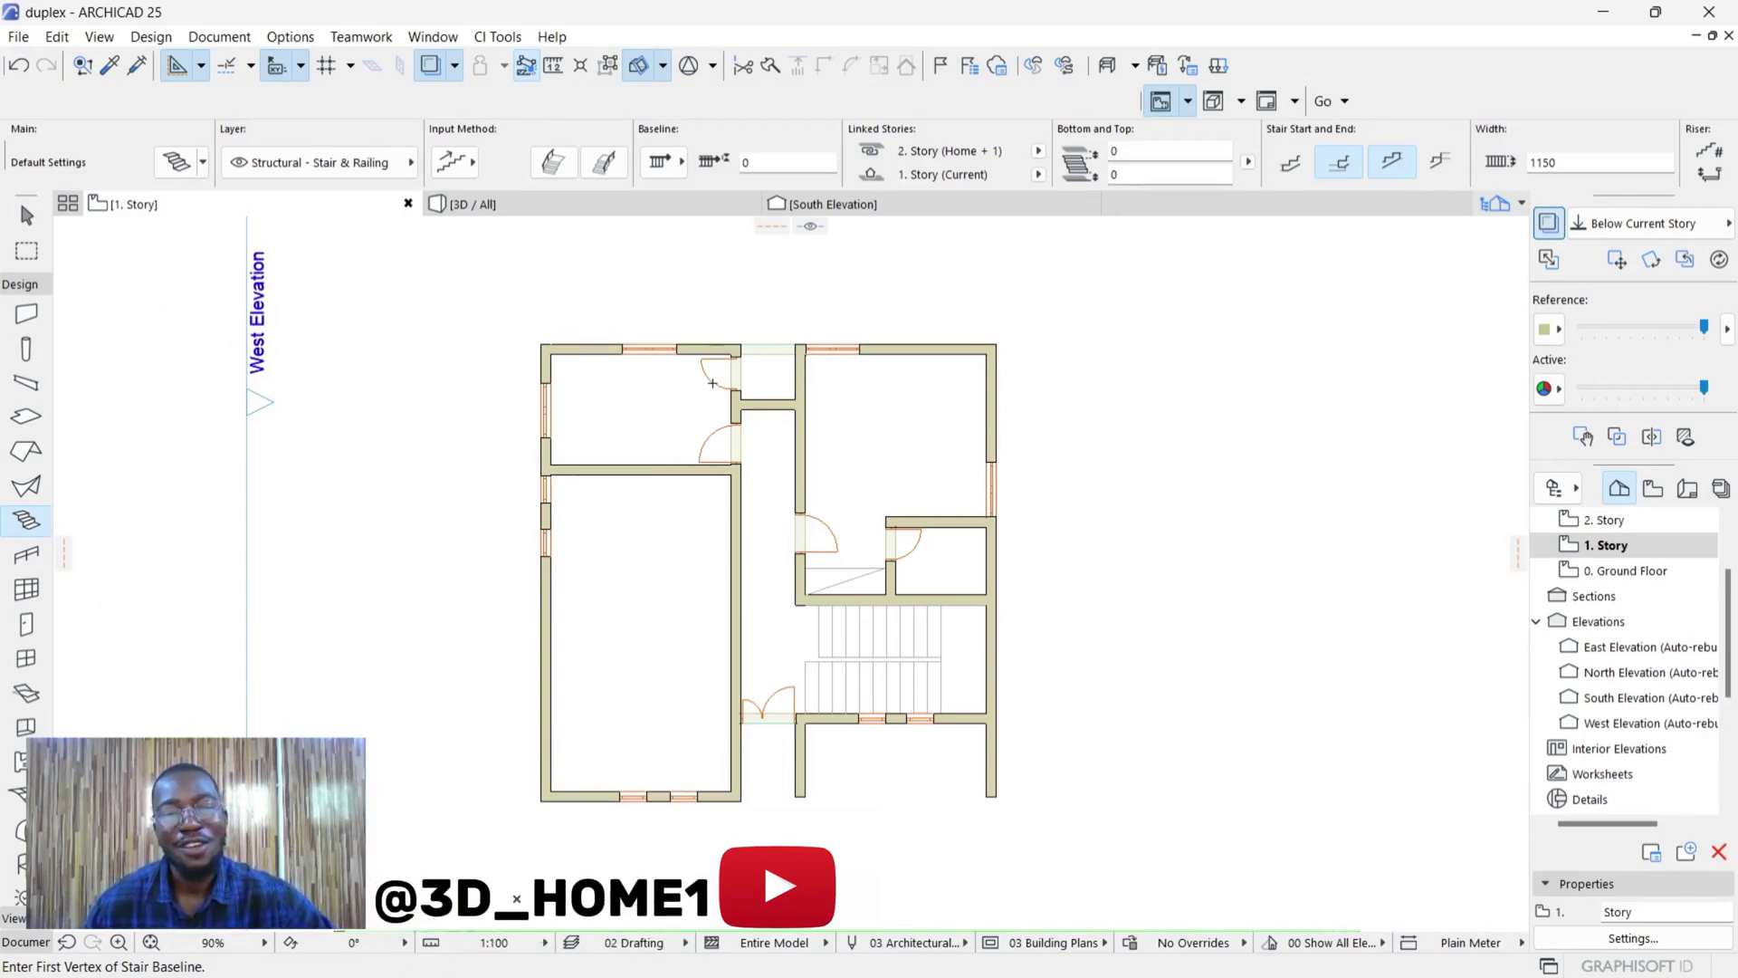
scroll(731, 368, down, 2)
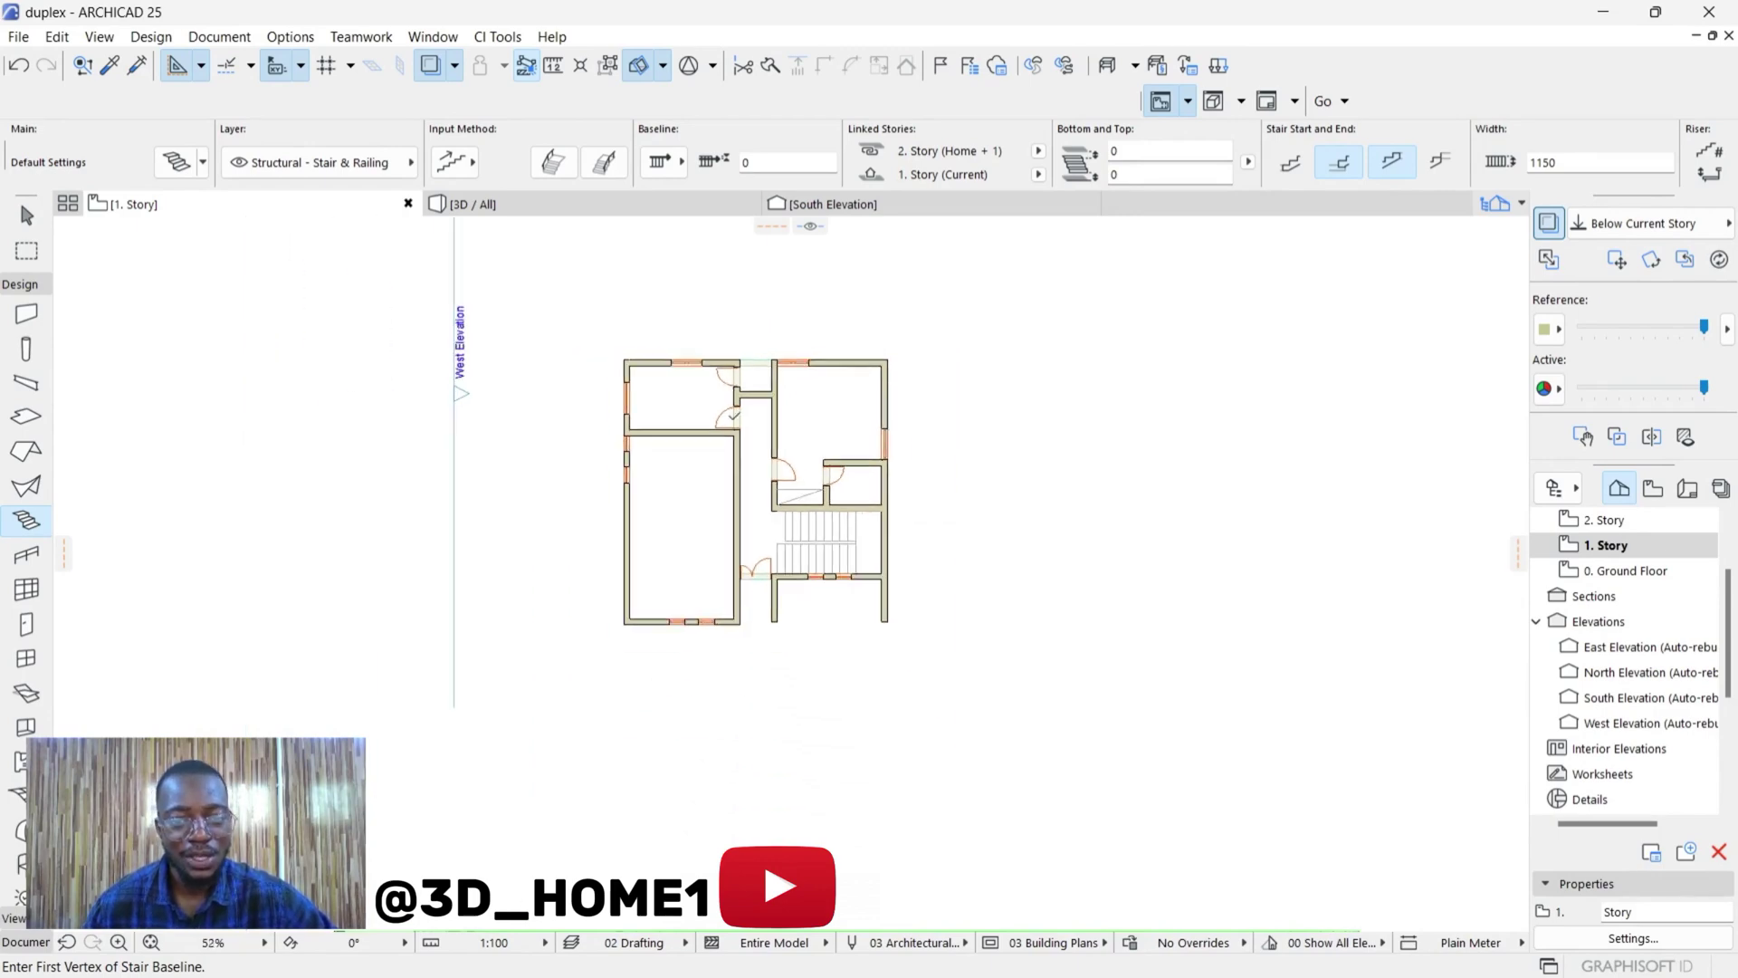
scroll(778, 453, up, 4)
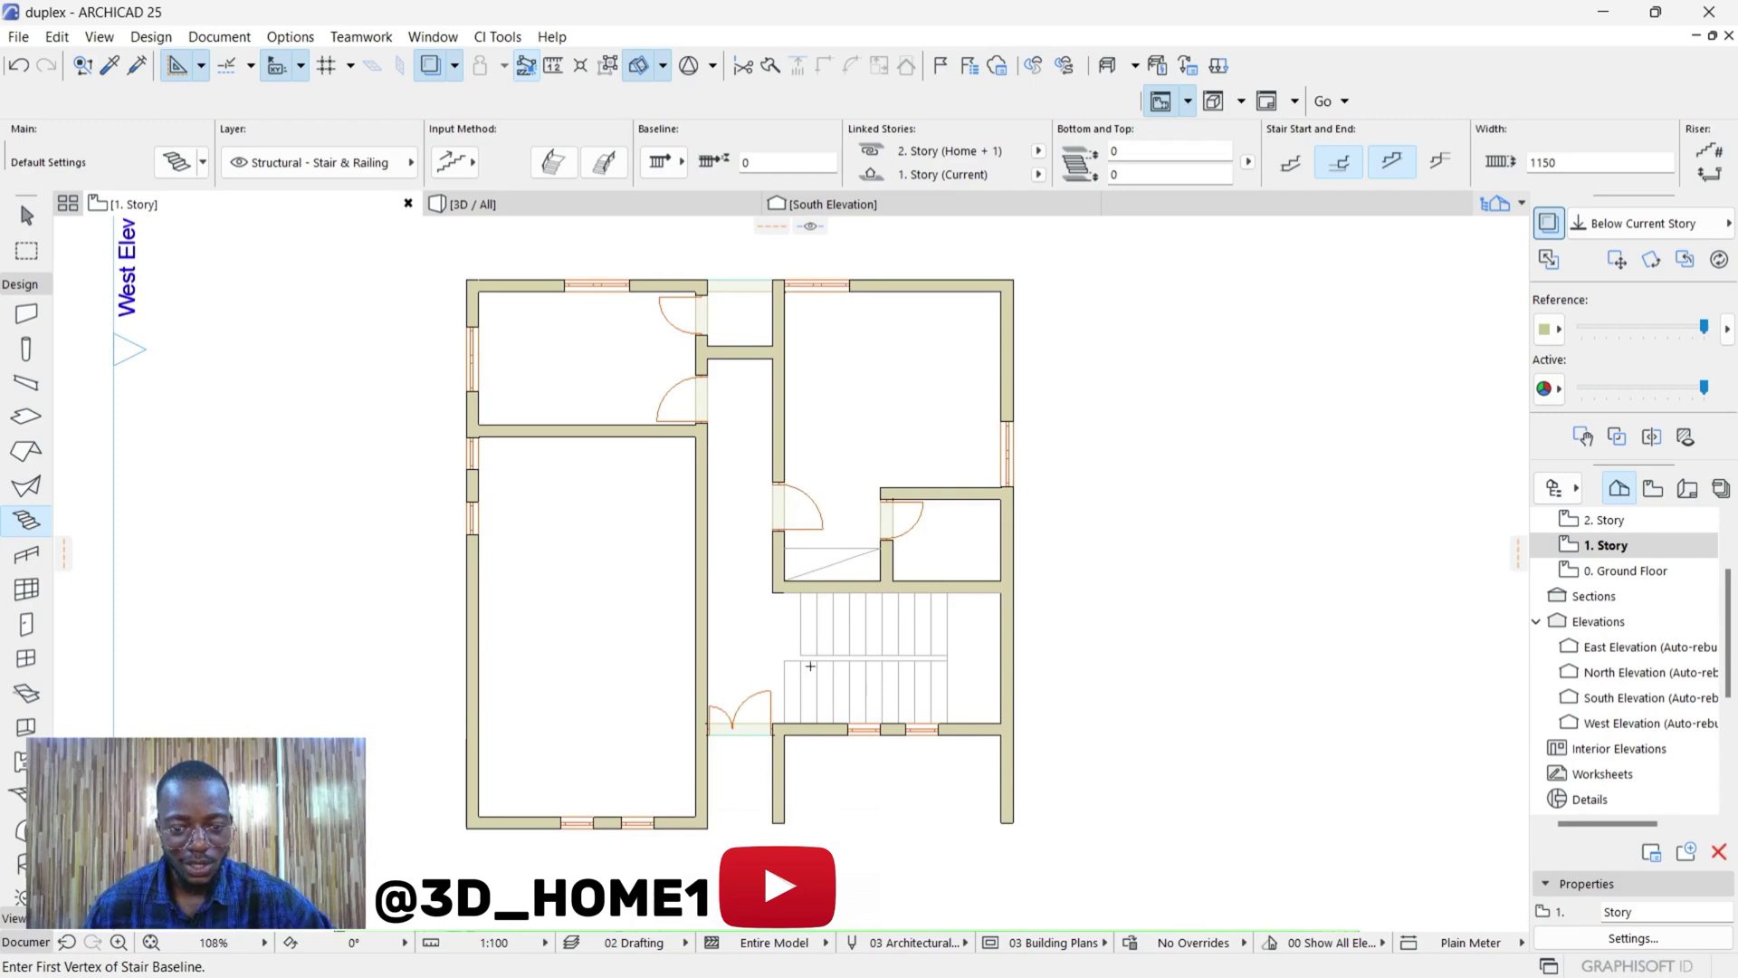
scroll(811, 659, up, 3)
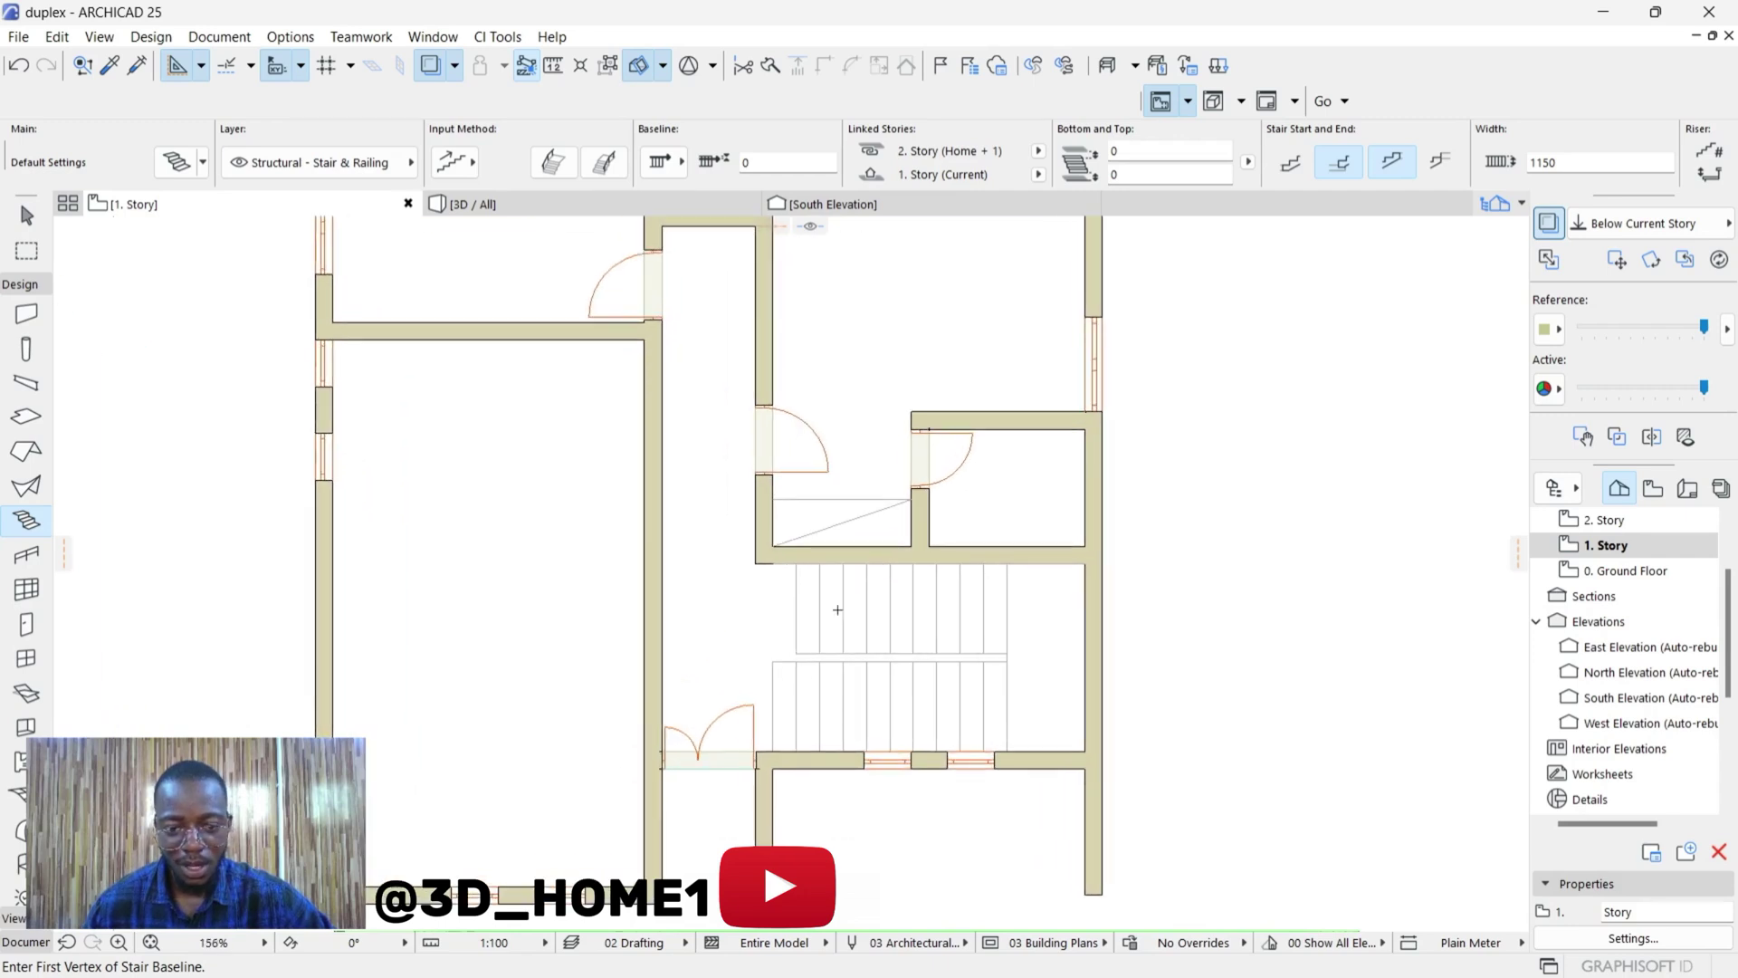
scroll(982, 721, down, 3)
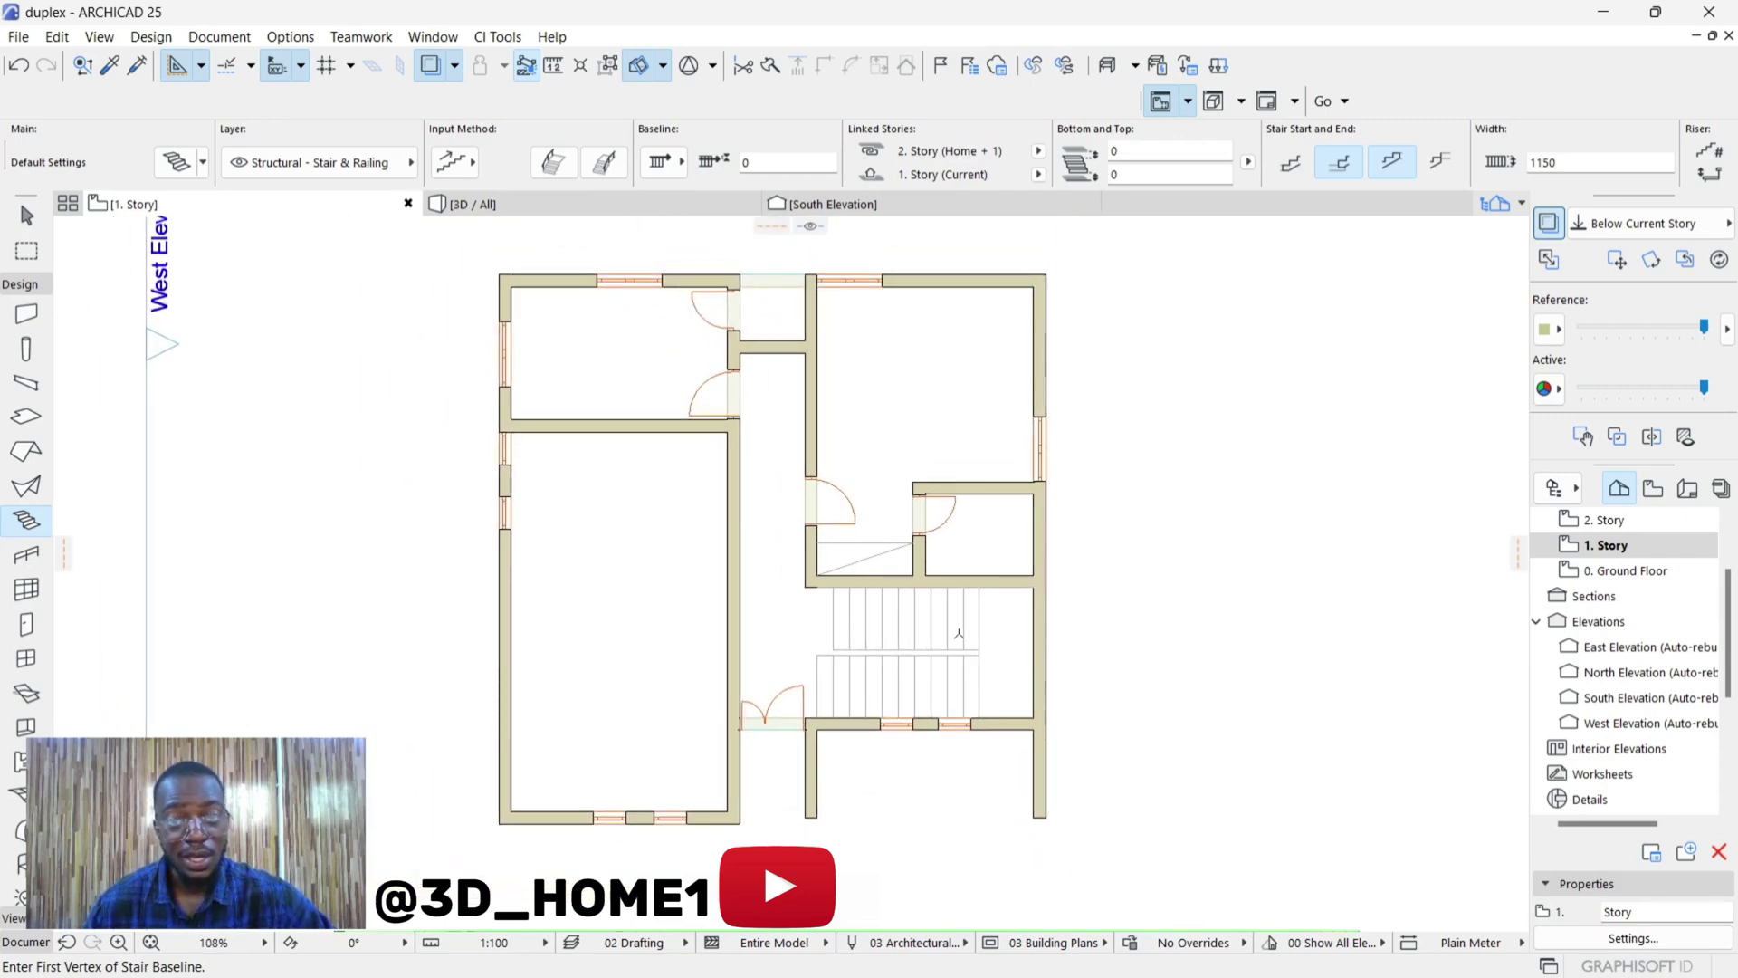
scroll(949, 632, up, 1)
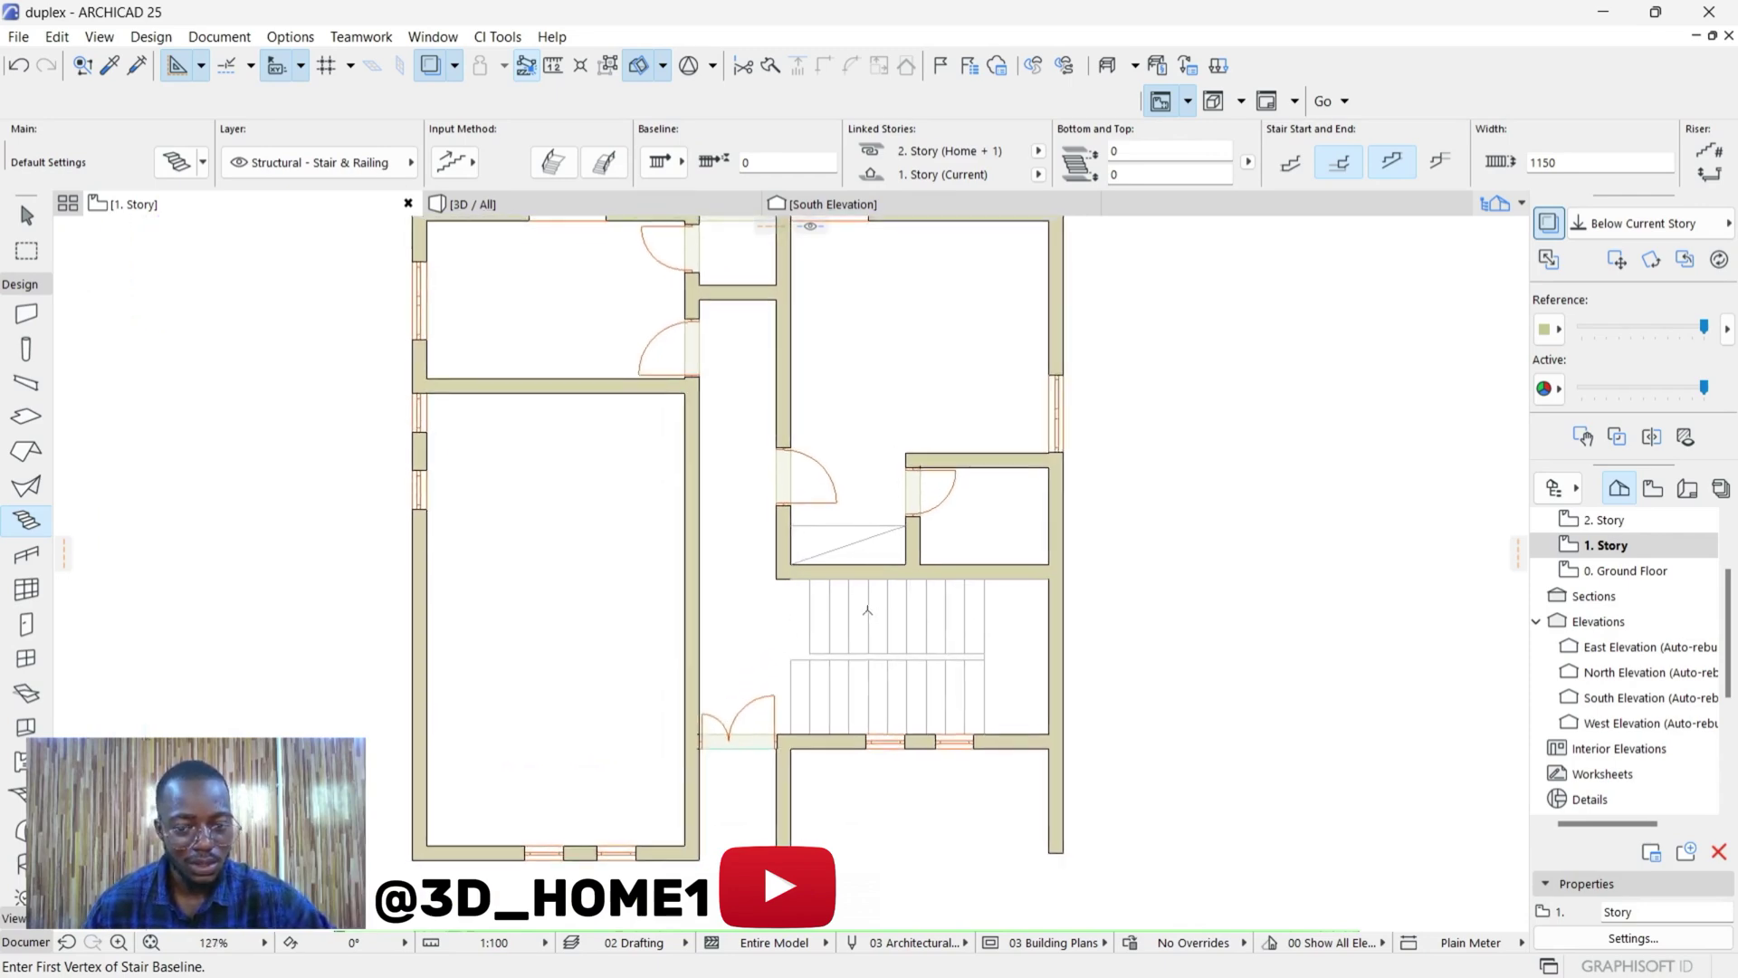
scroll(866, 609, down, 1)
scroll(676, 671, up, 1)
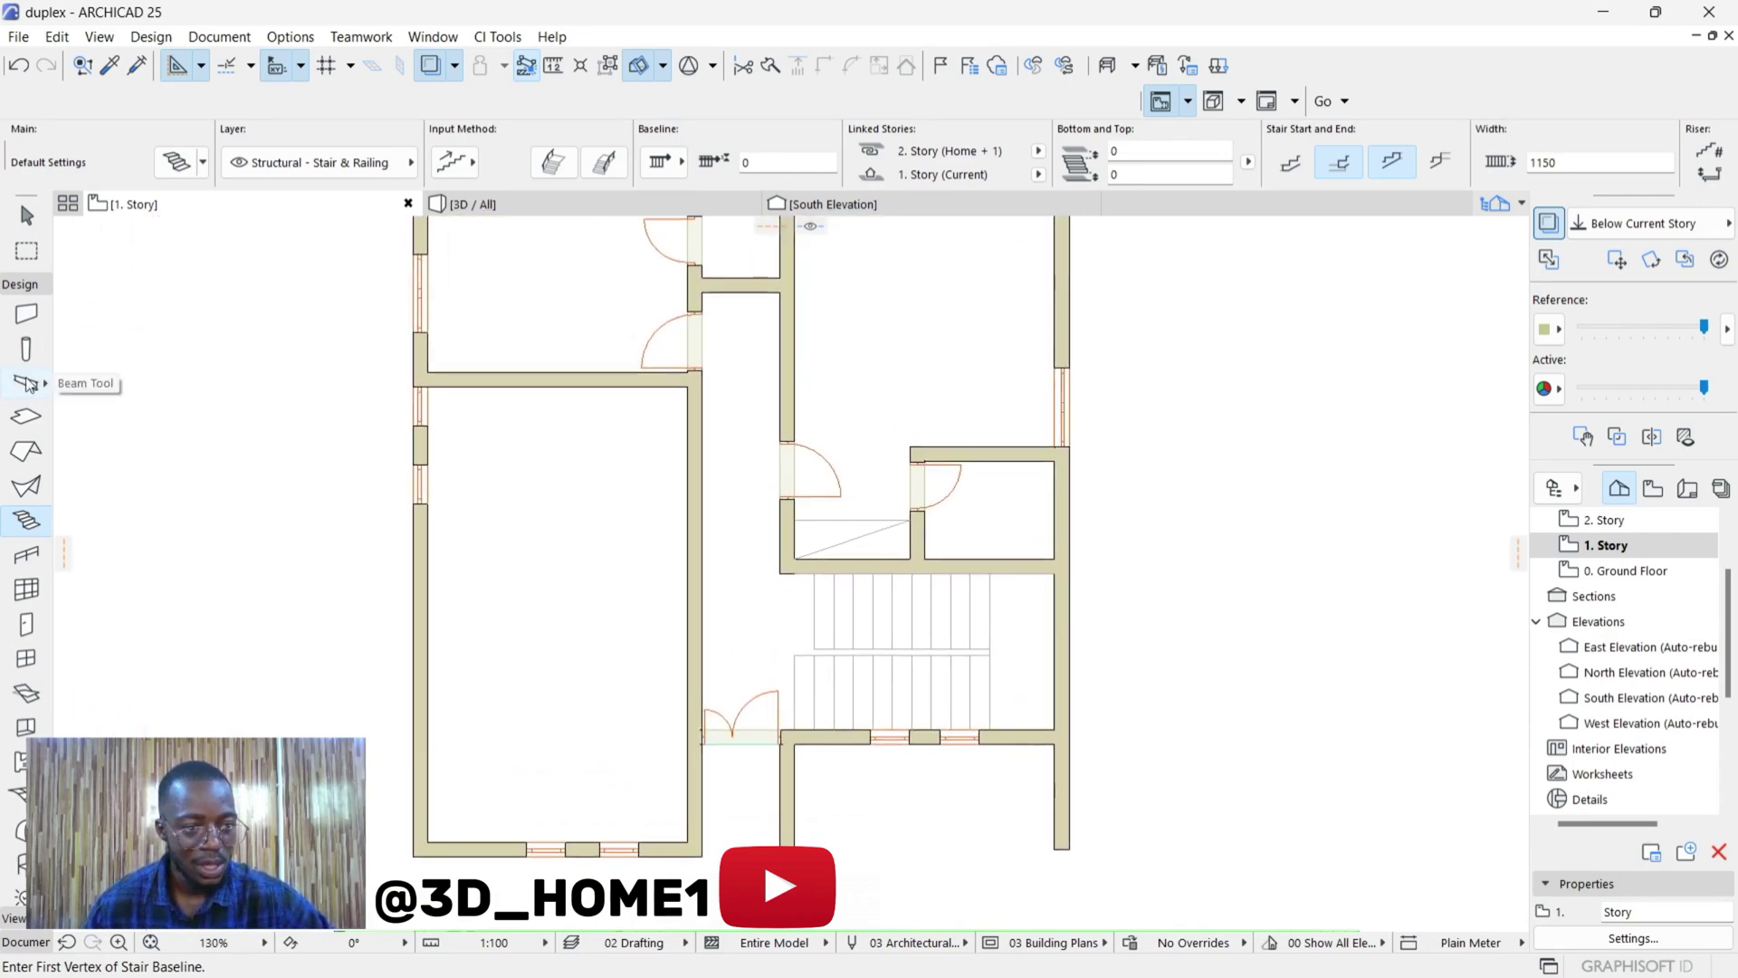
Step: Apply the Concrete Stair - without Finish favorite to the Stair tool and set its top and bottom offsets to 0
click(44, 522)
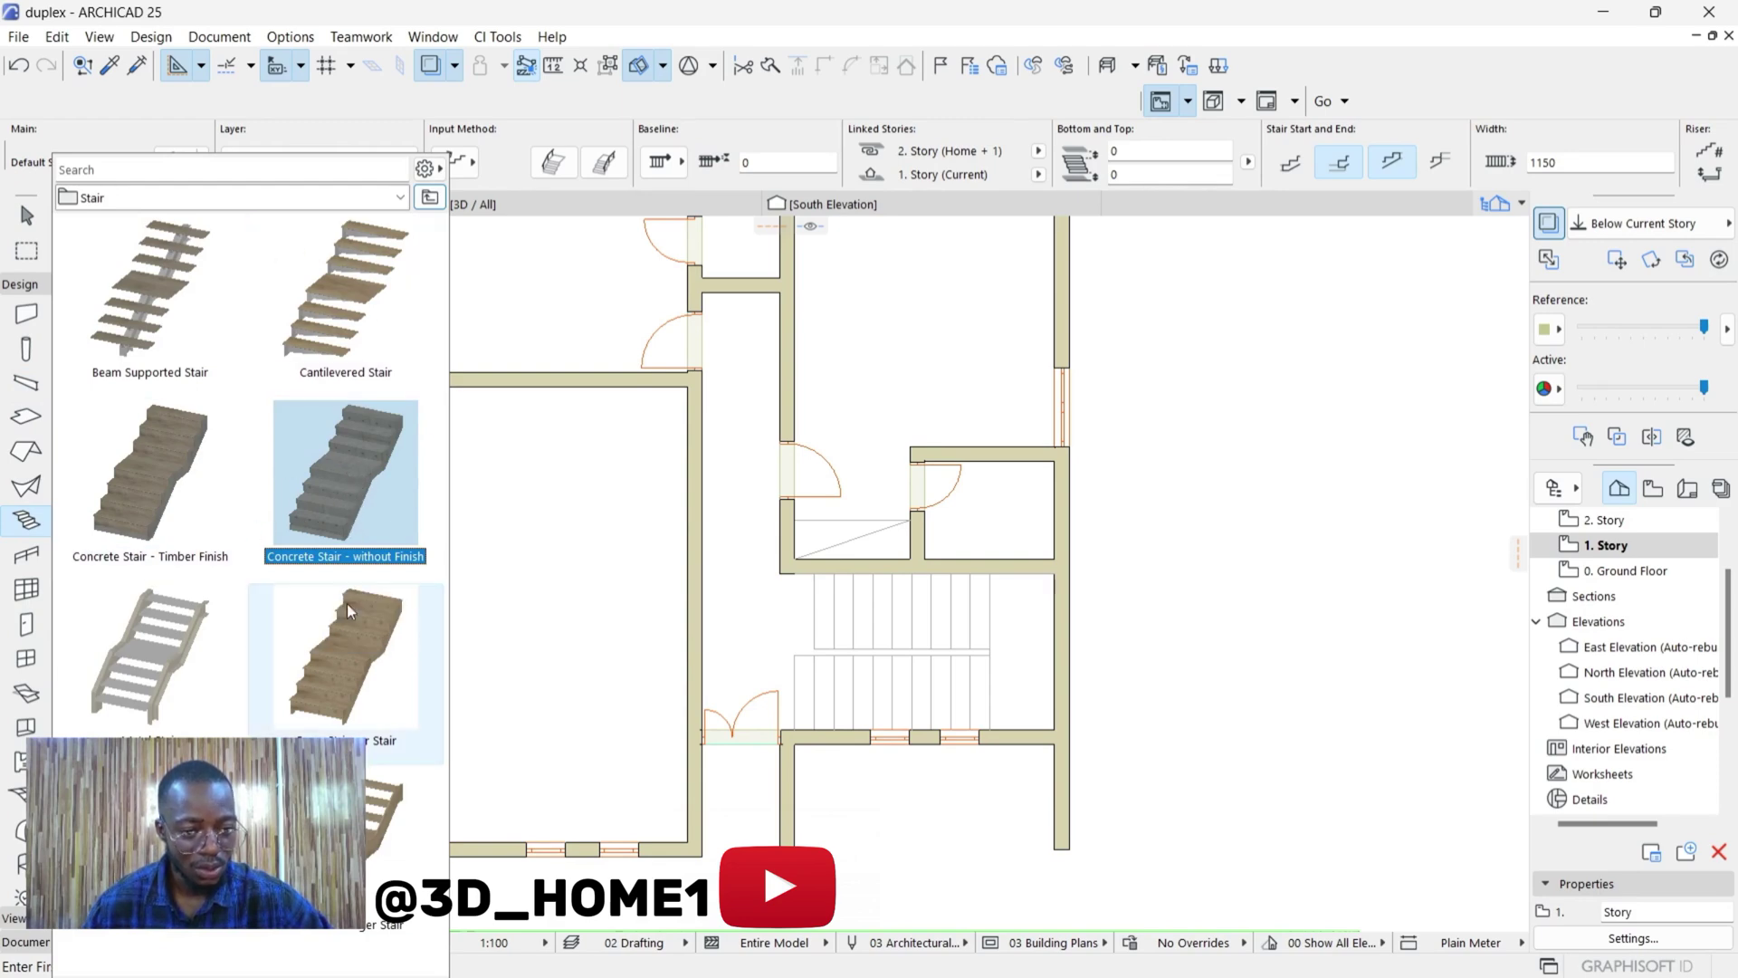
double_click(340, 464)
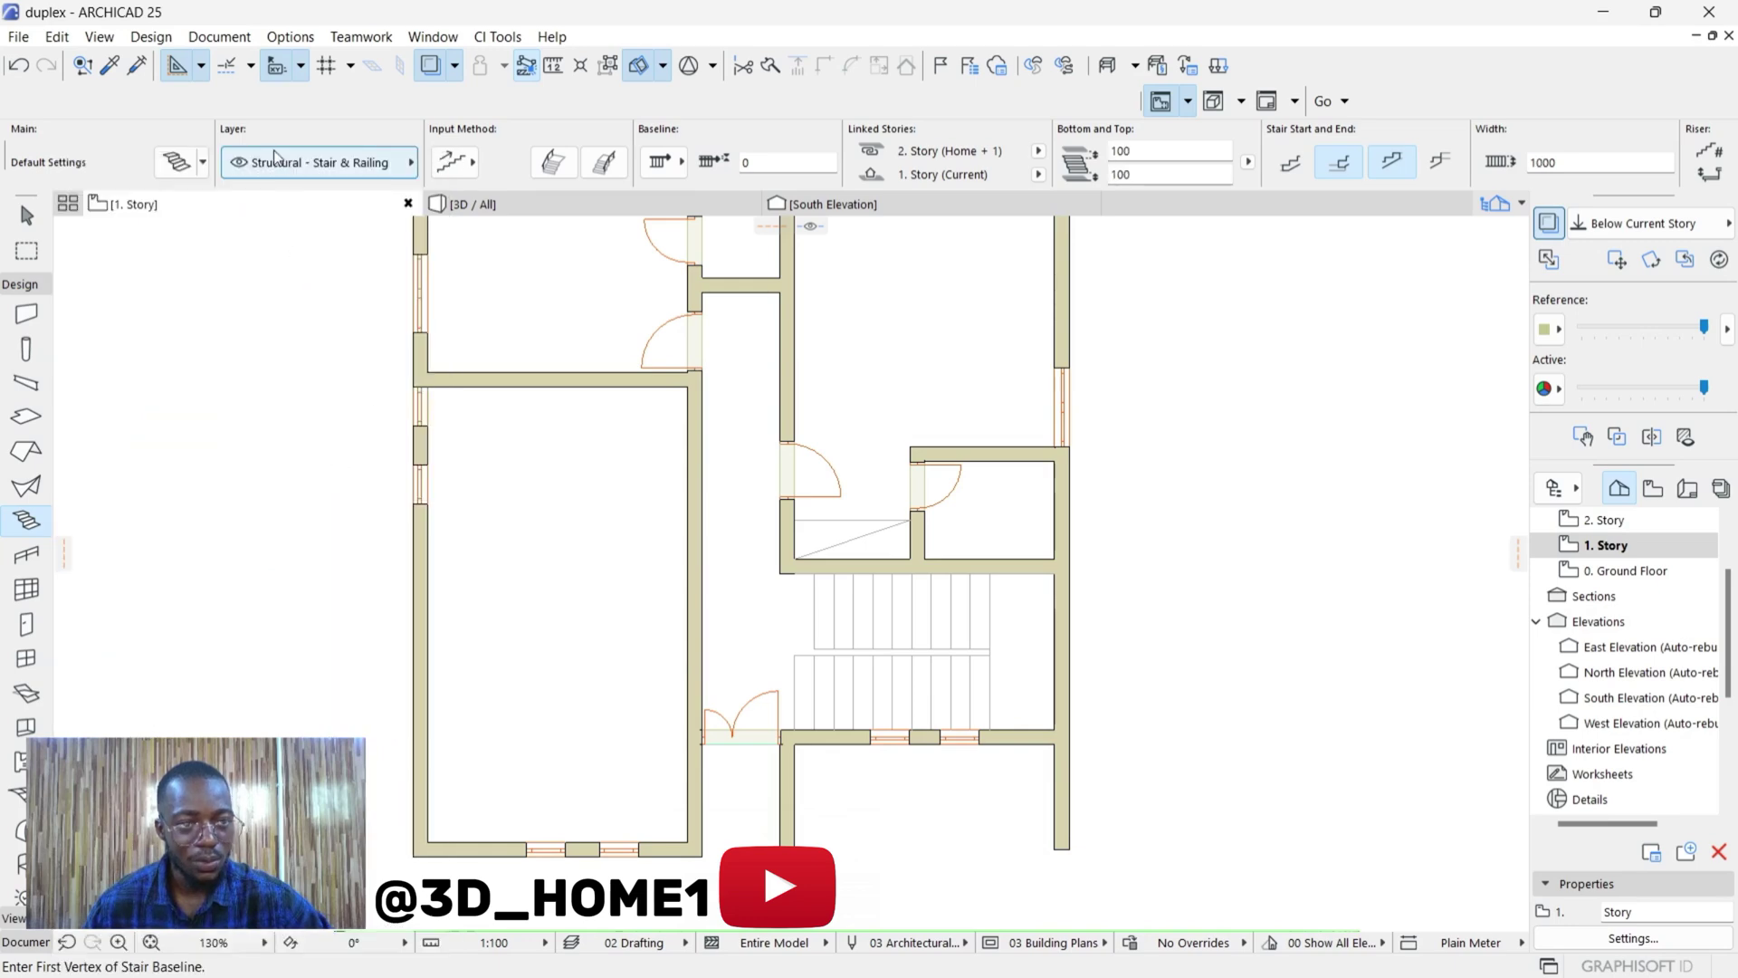
click(192, 168)
click(765, 204)
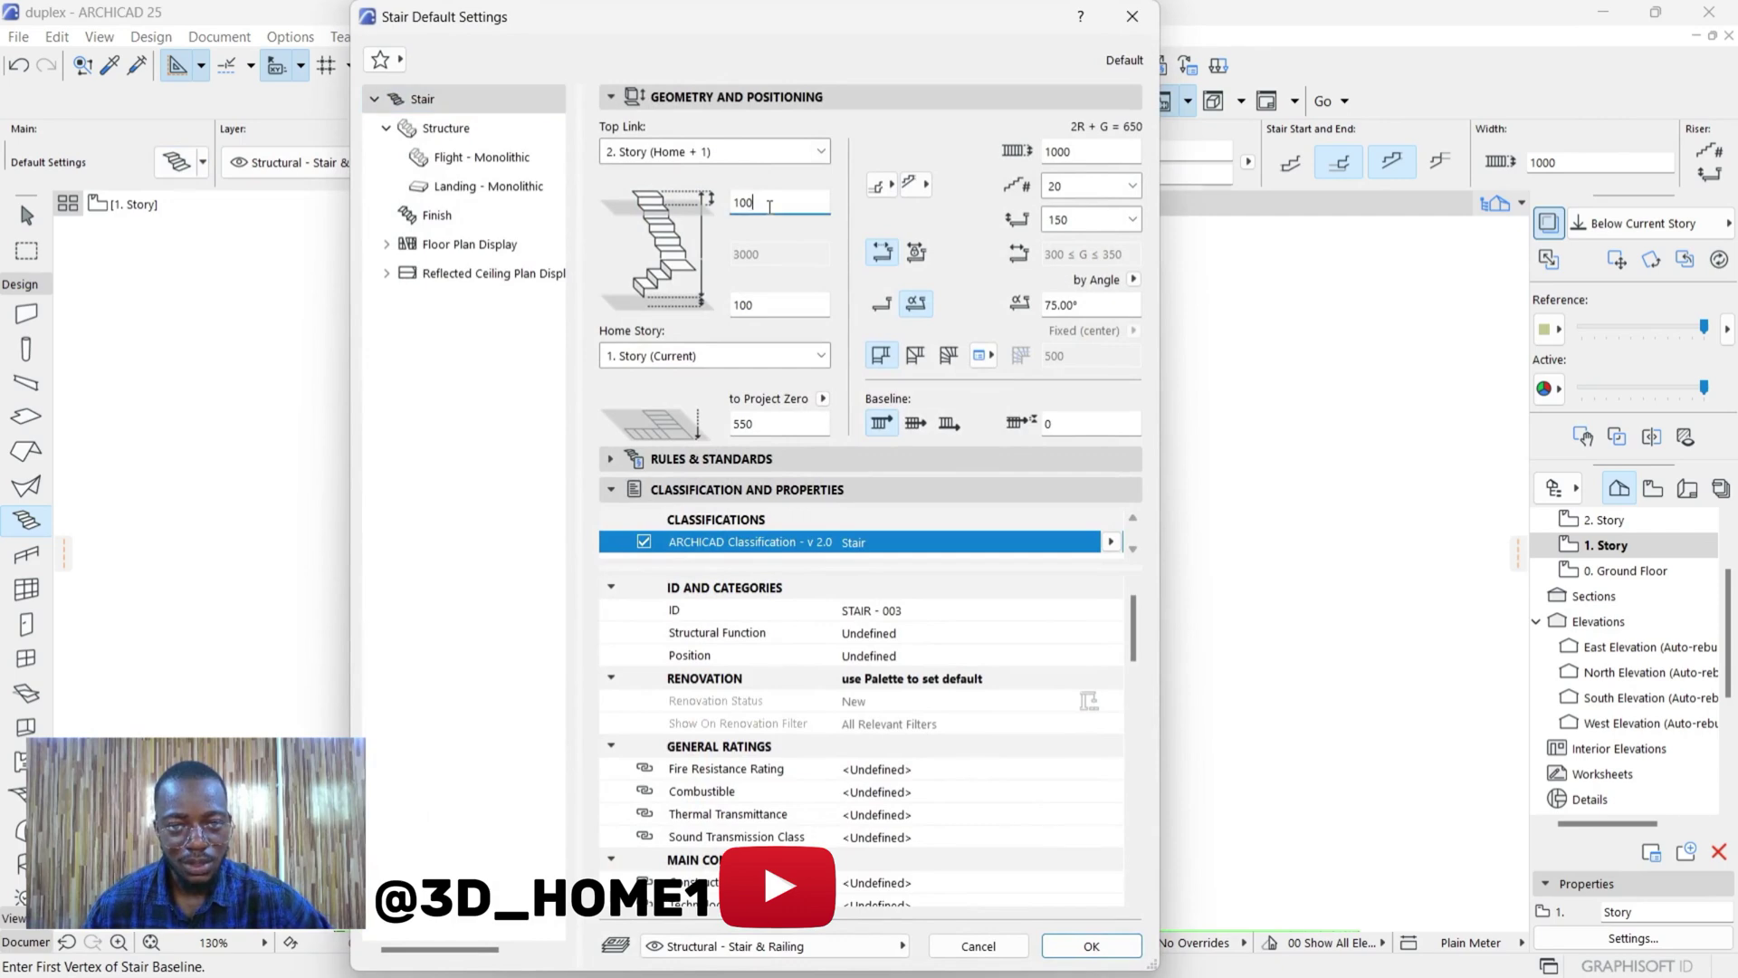
text(0)
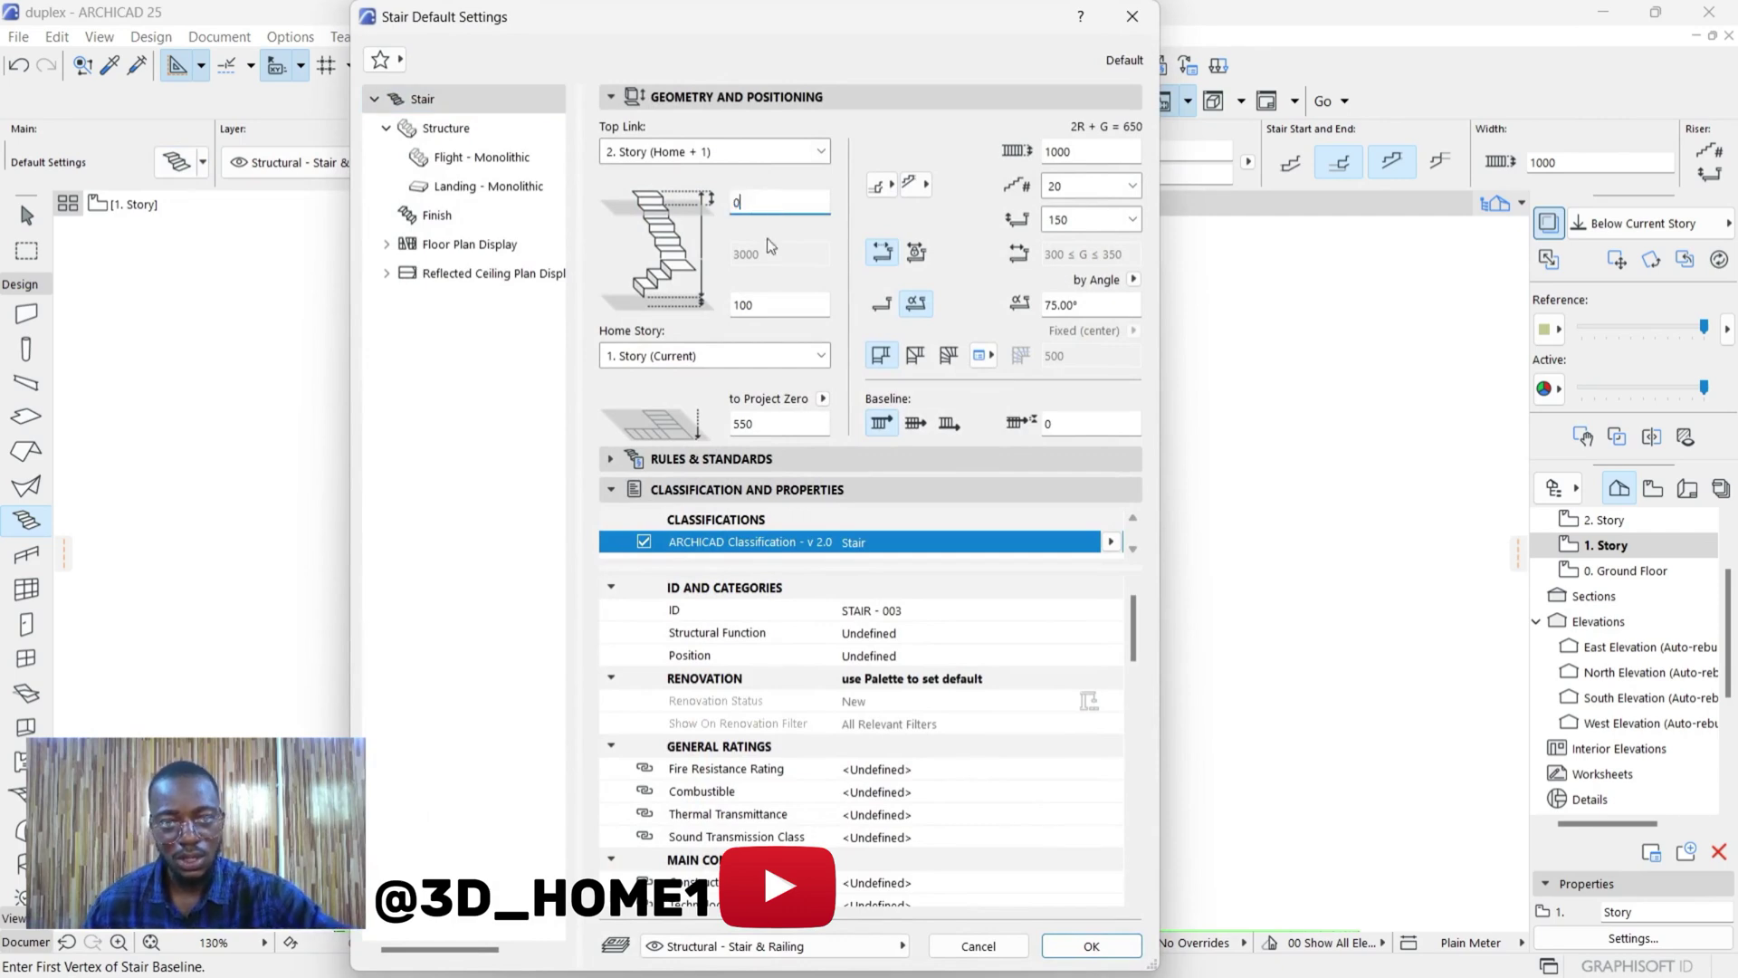
double_click(765, 306)
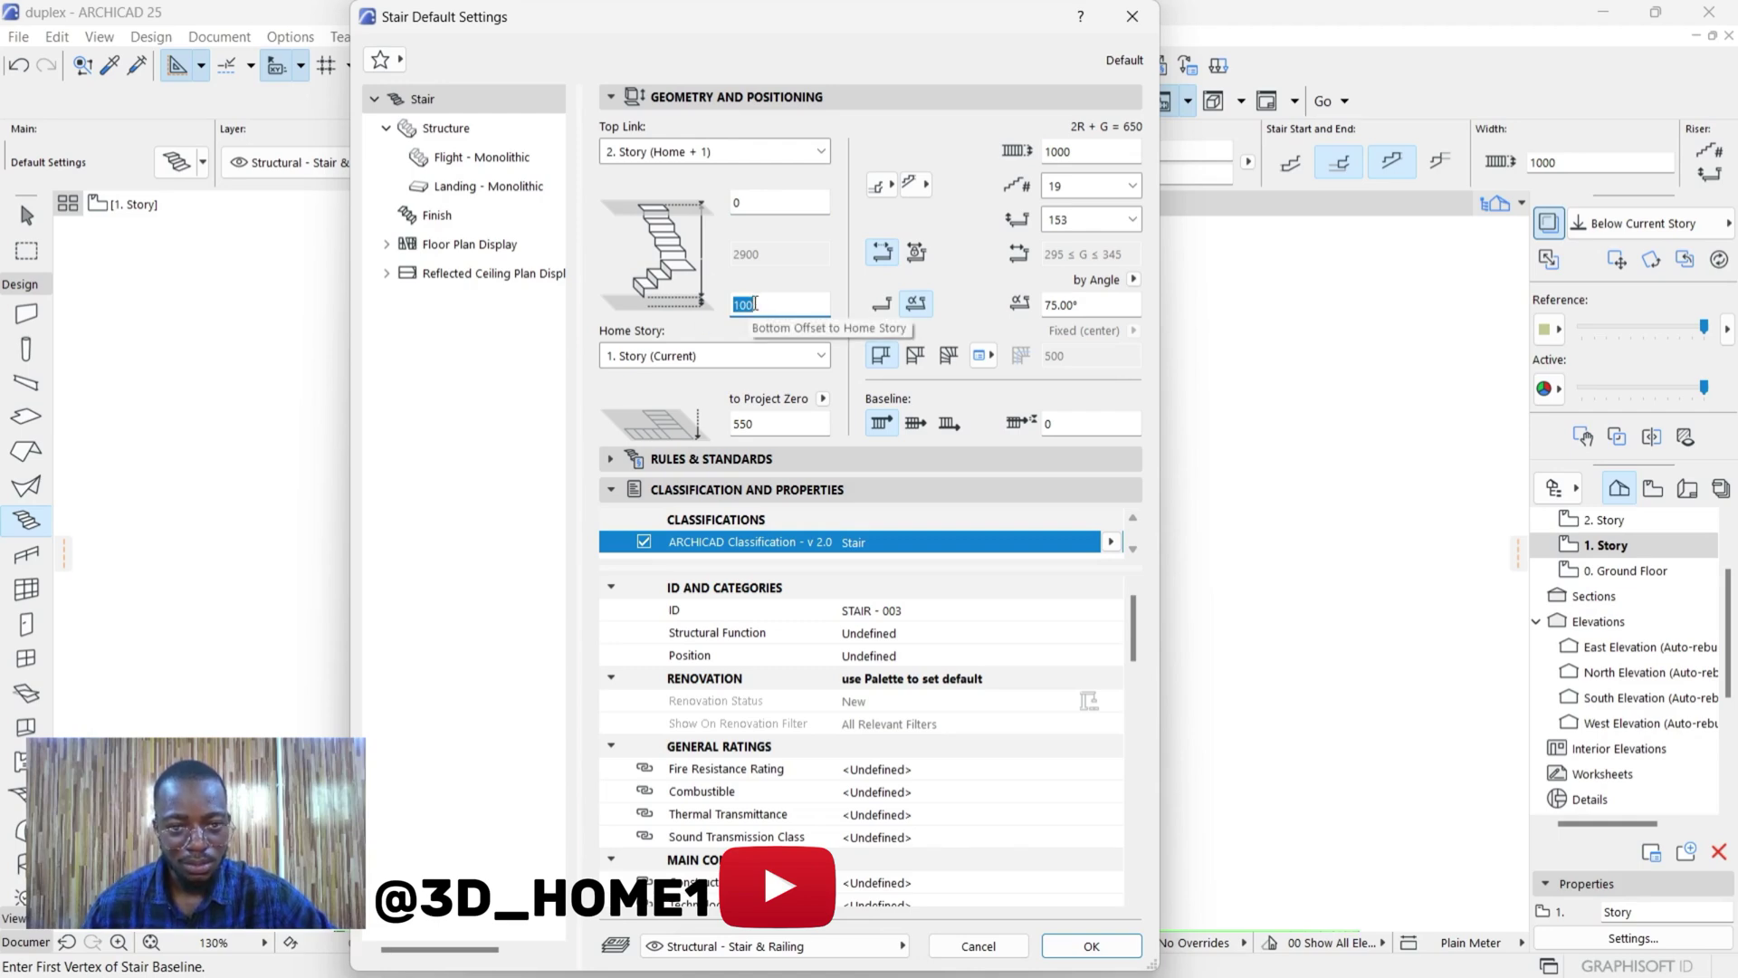
text(0)
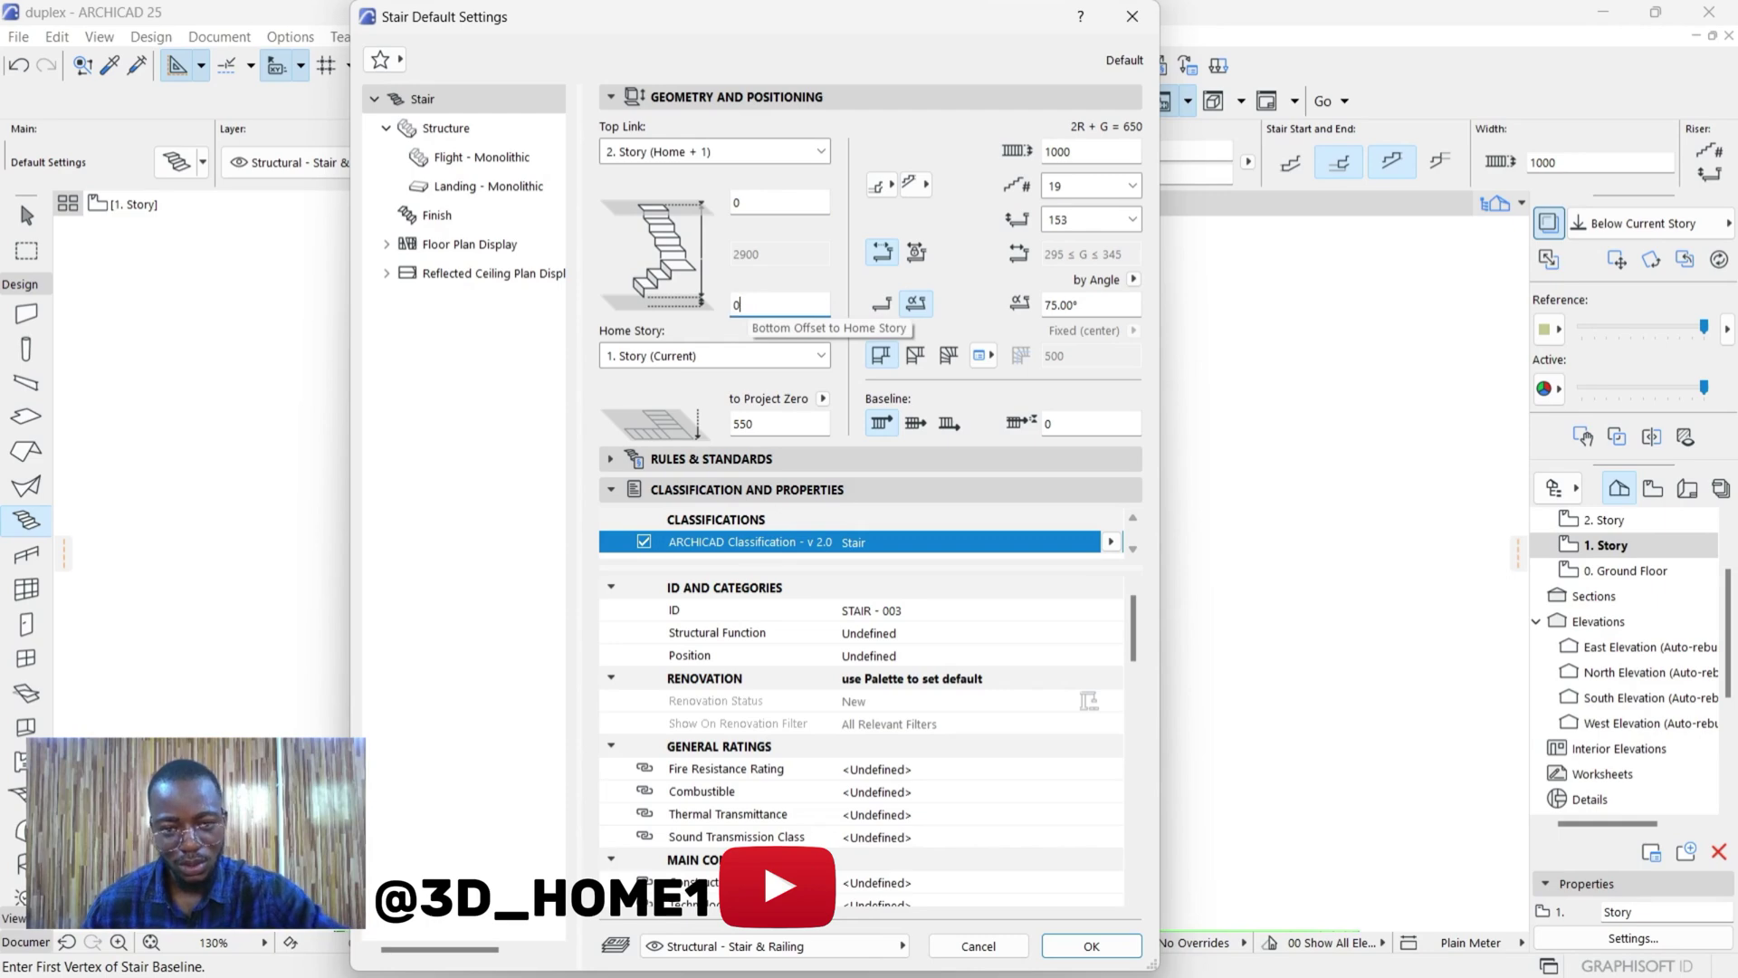
Step: Set the default stair width to 1150 and riser height to 150, with vertical instead of slanted risers
double_click(1081, 151)
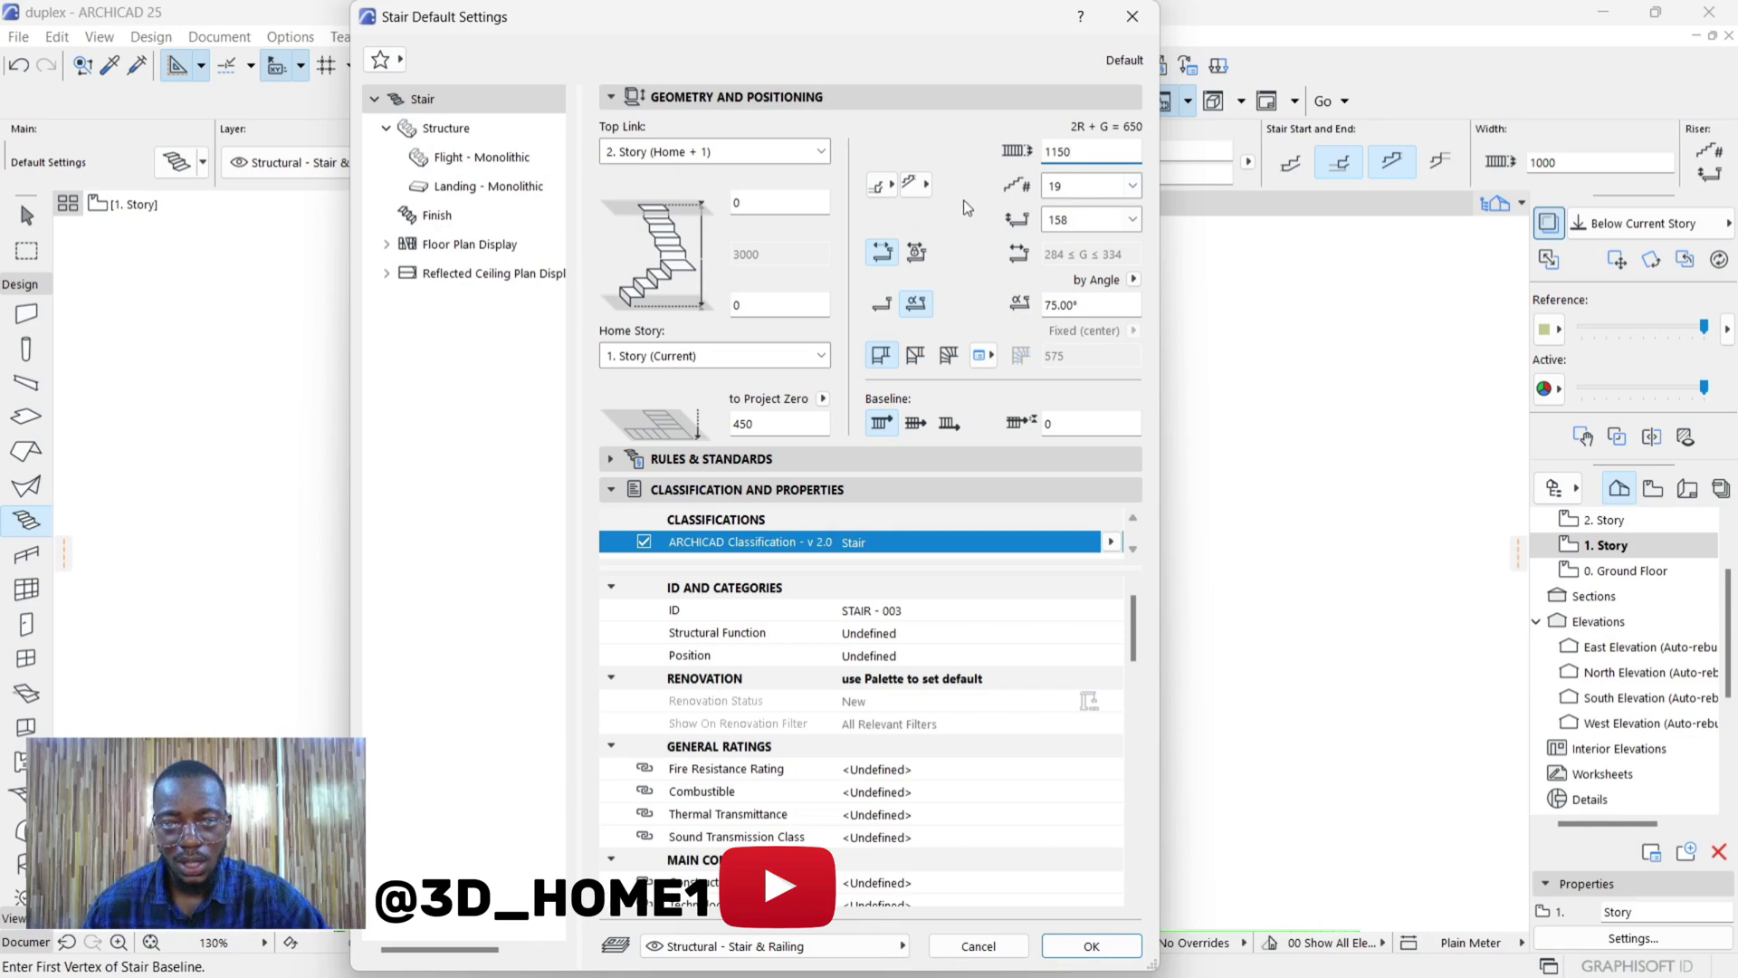
click(1097, 221)
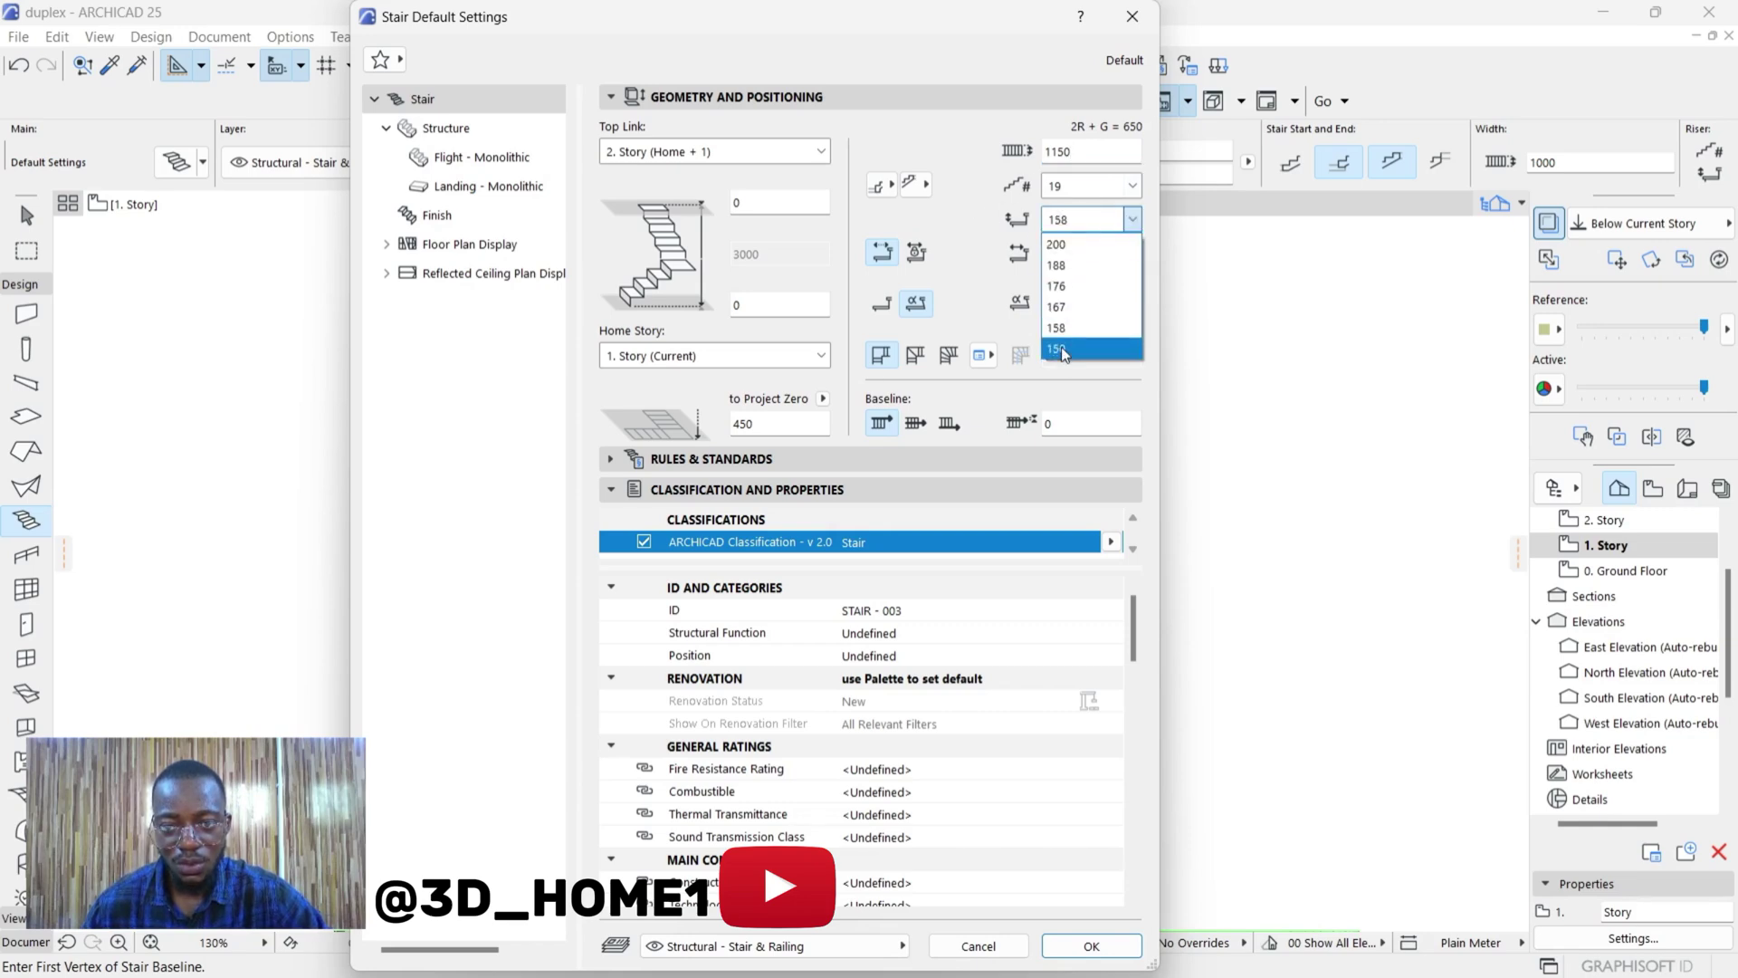
click(1061, 350)
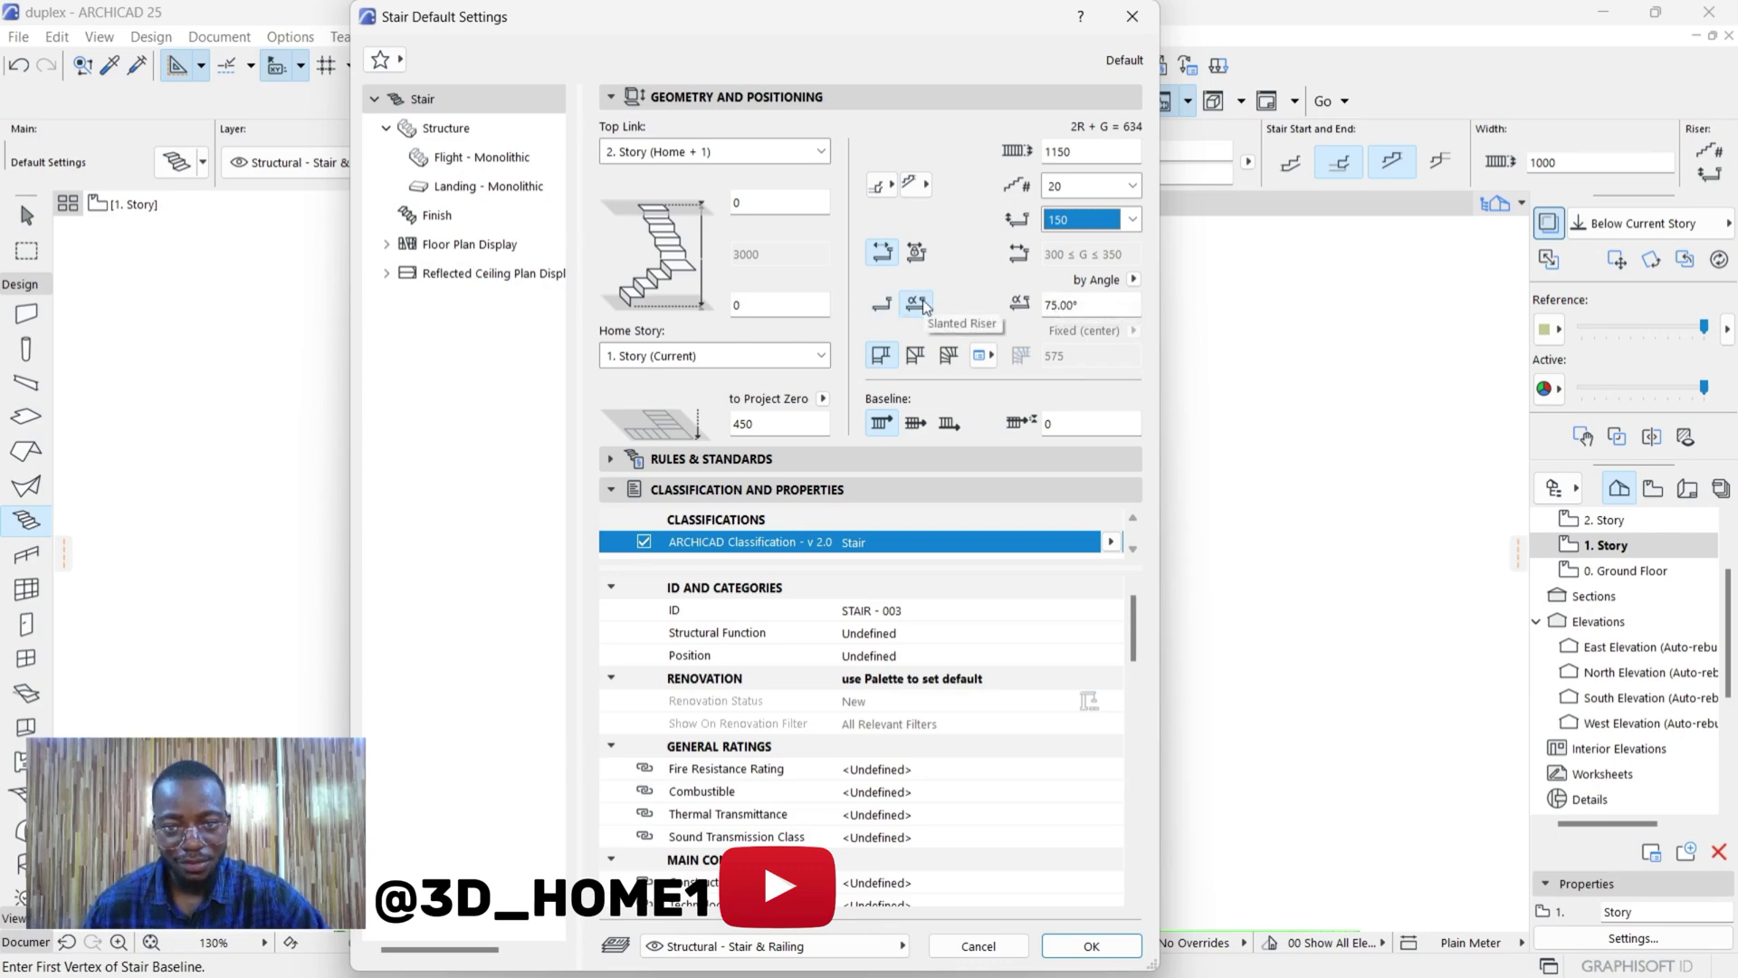
click(882, 307)
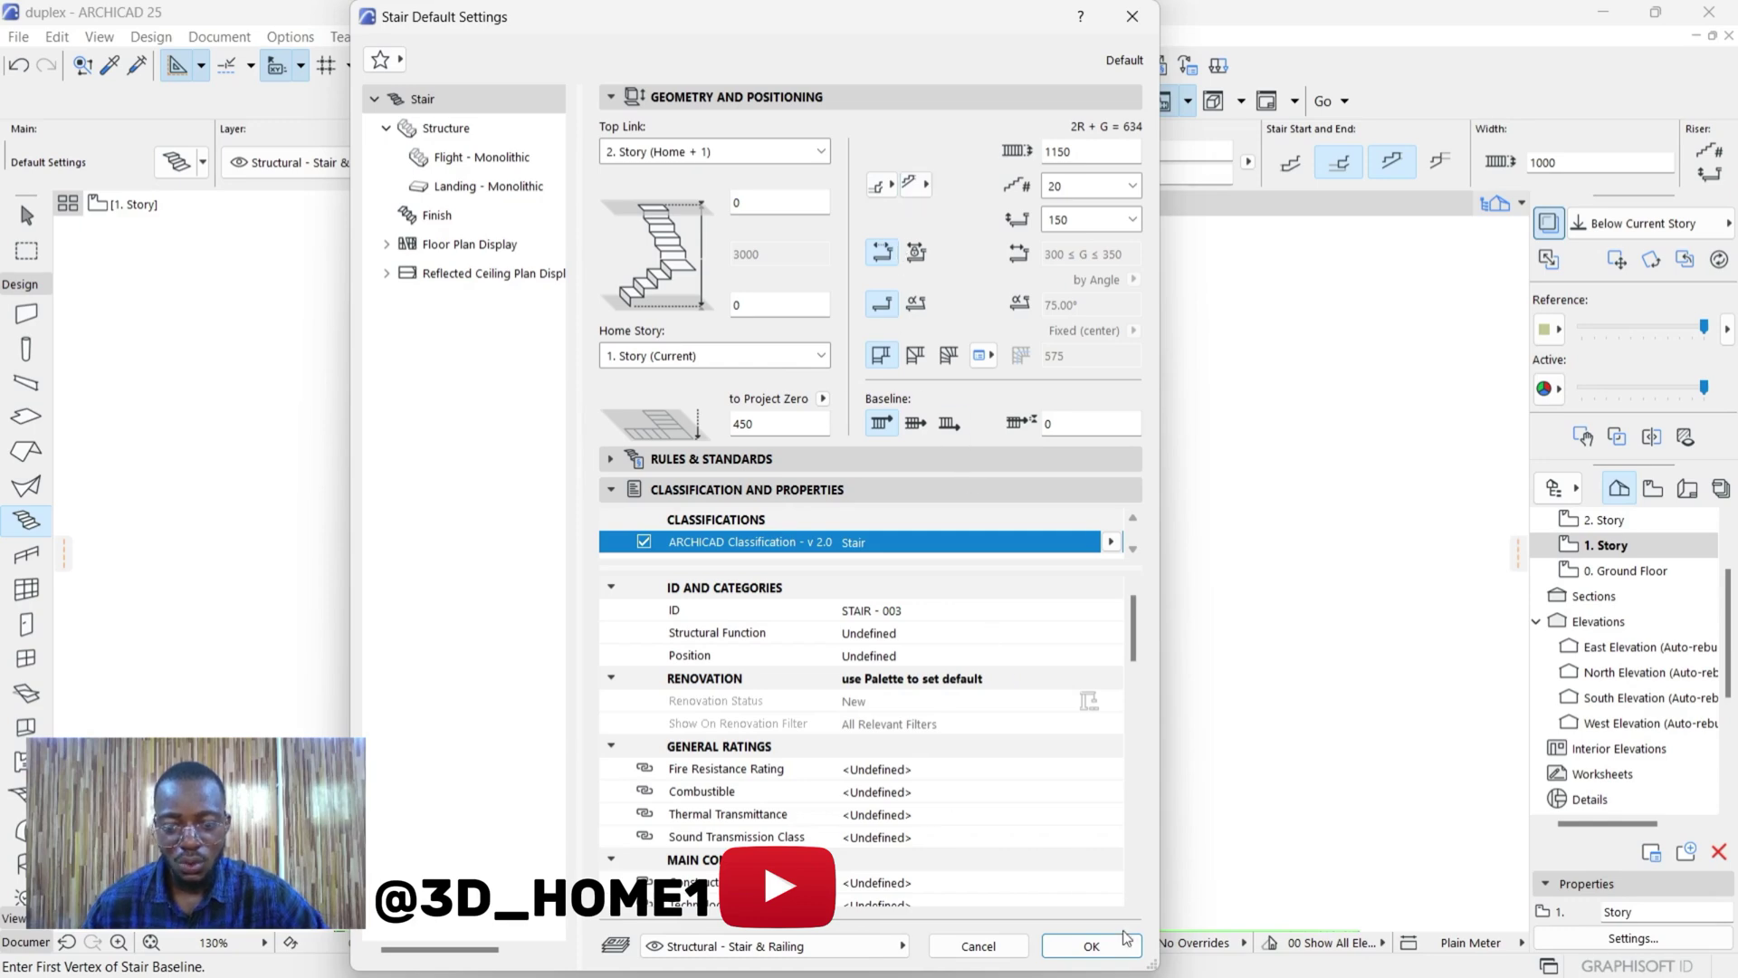
click(1091, 945)
Step: Draw the first stair flight along the stairwell's upper wall, 3700 mm from the first traced tread line to the inner corner
scroll(825, 570, up, 6)
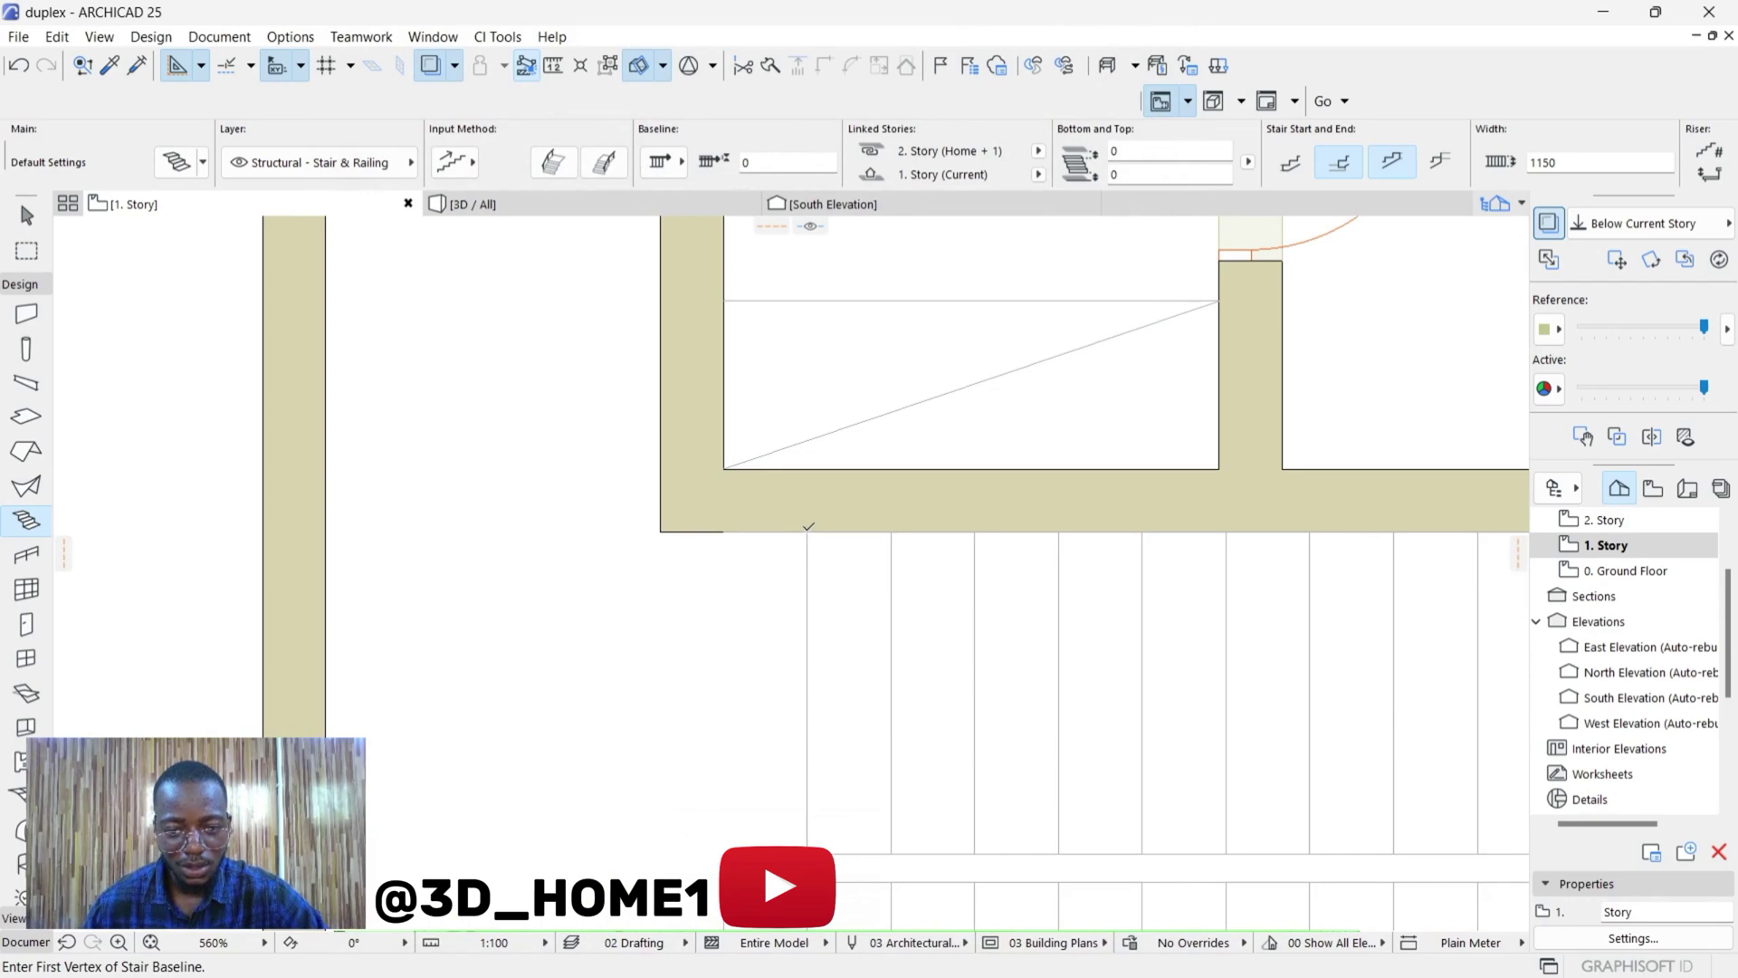
click(809, 526)
scroll(796, 525, down, 4)
scroll(965, 514, up, 2)
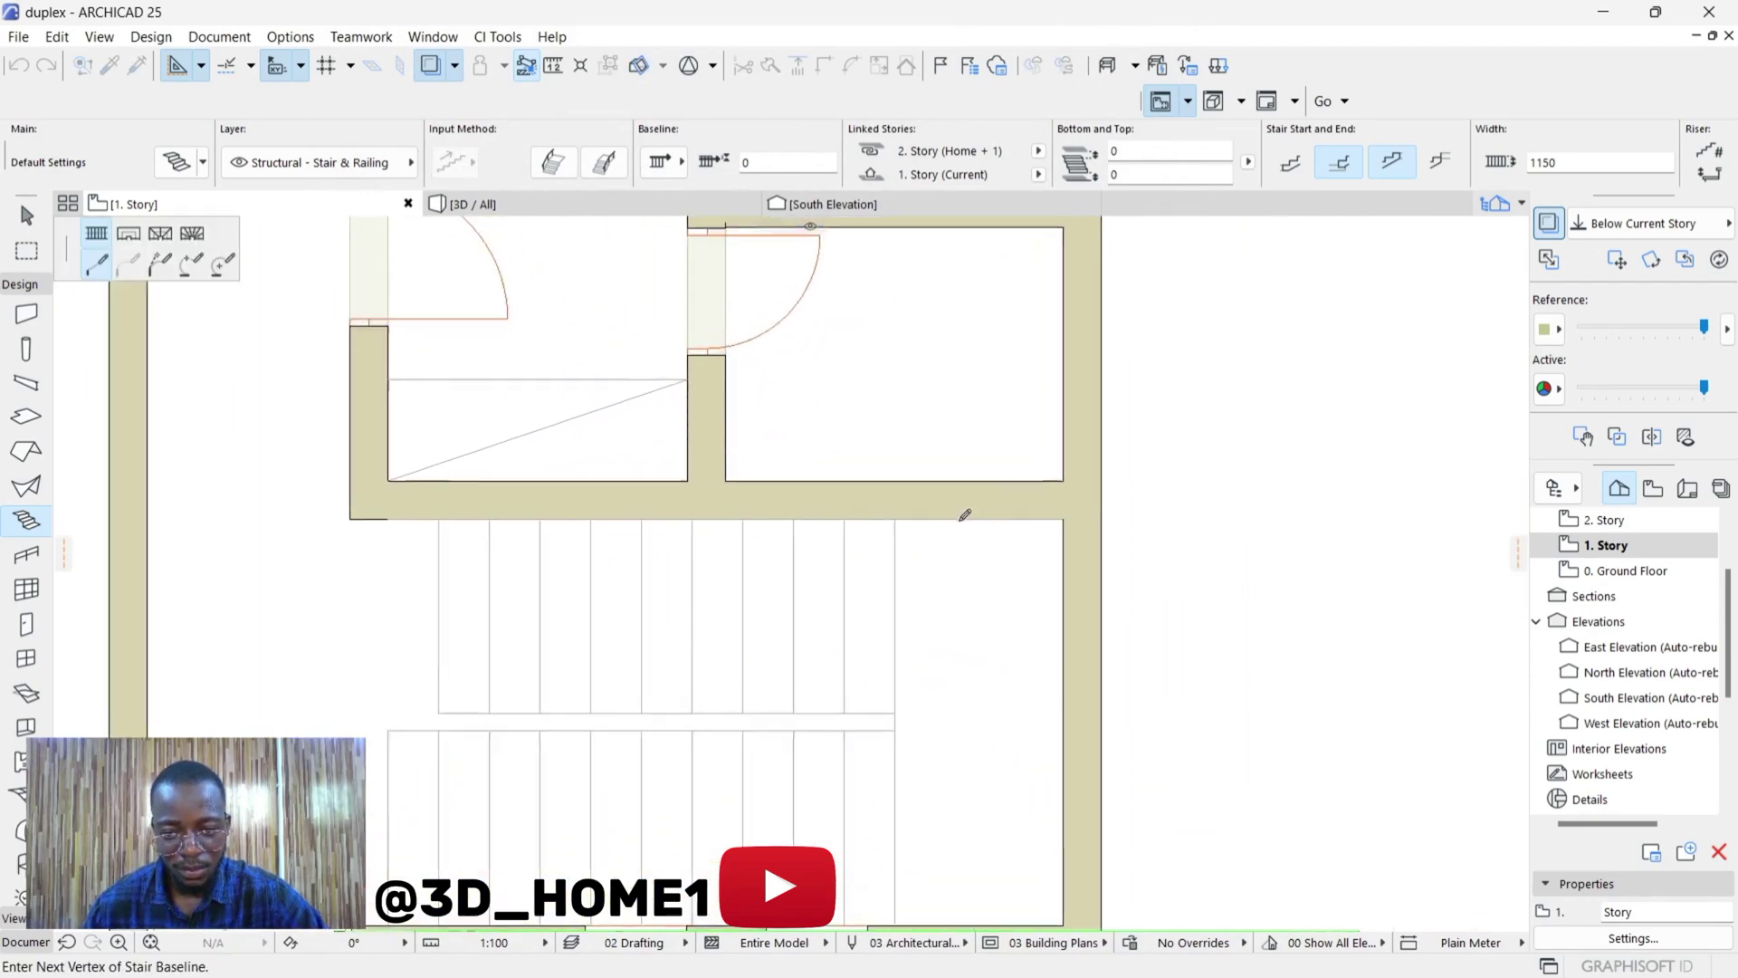
scroll(965, 514, up, 1)
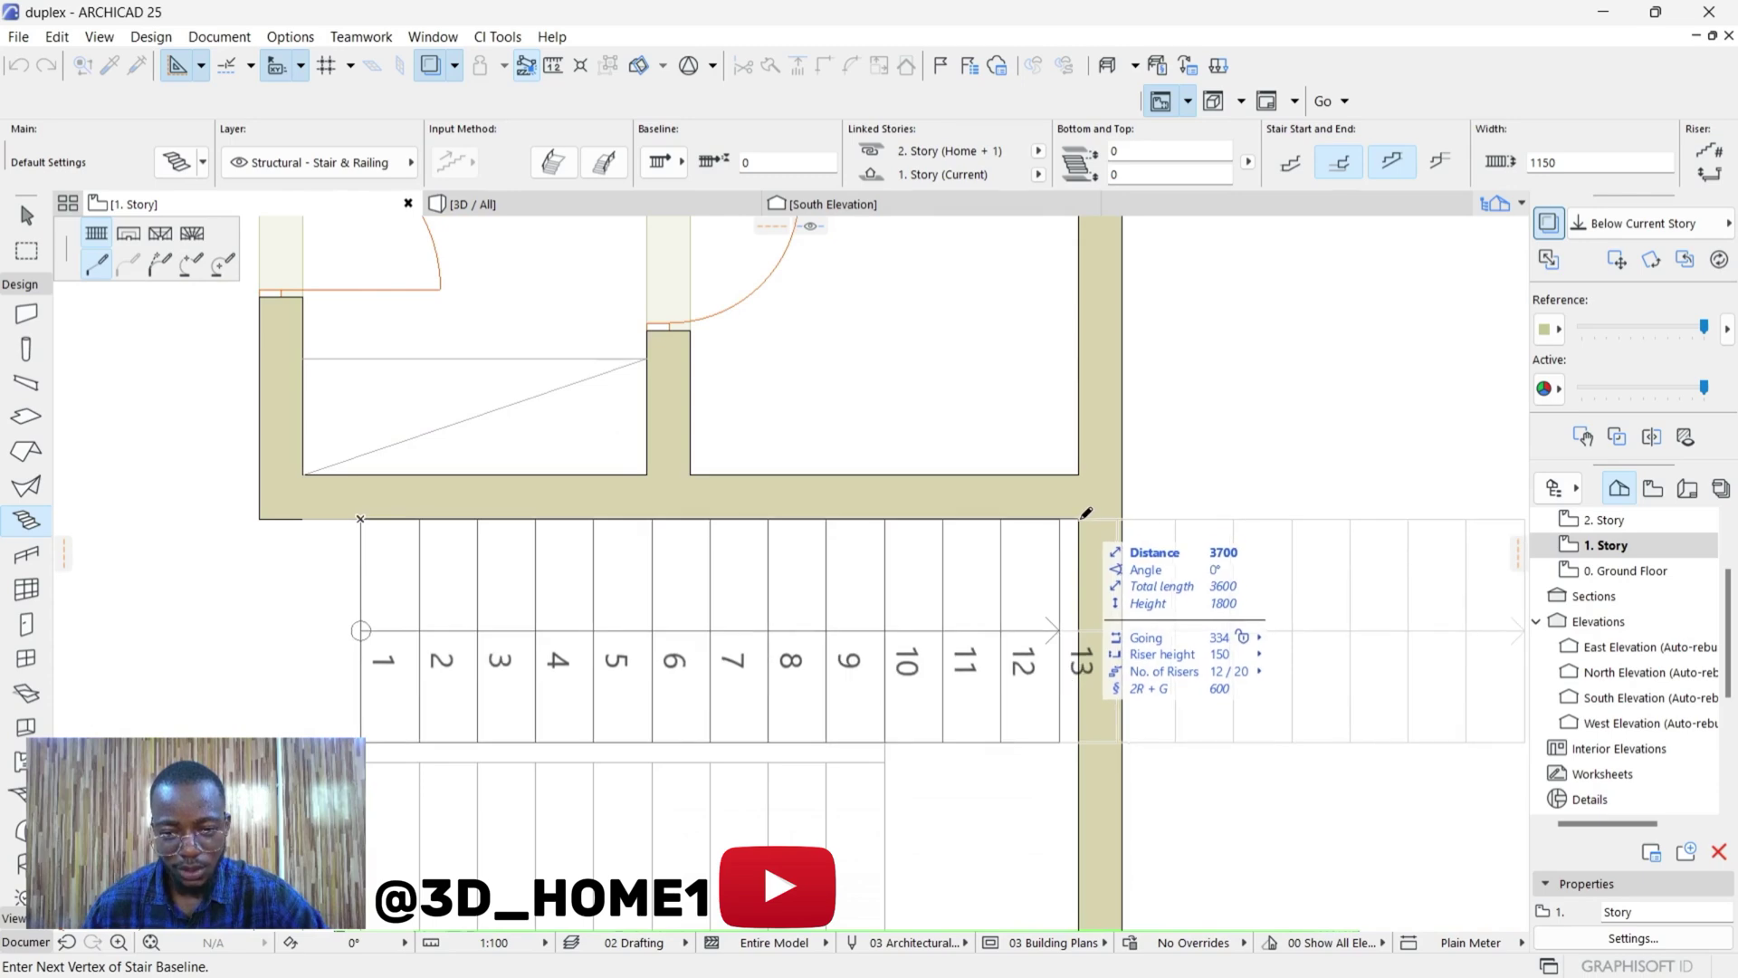
click(1079, 519)
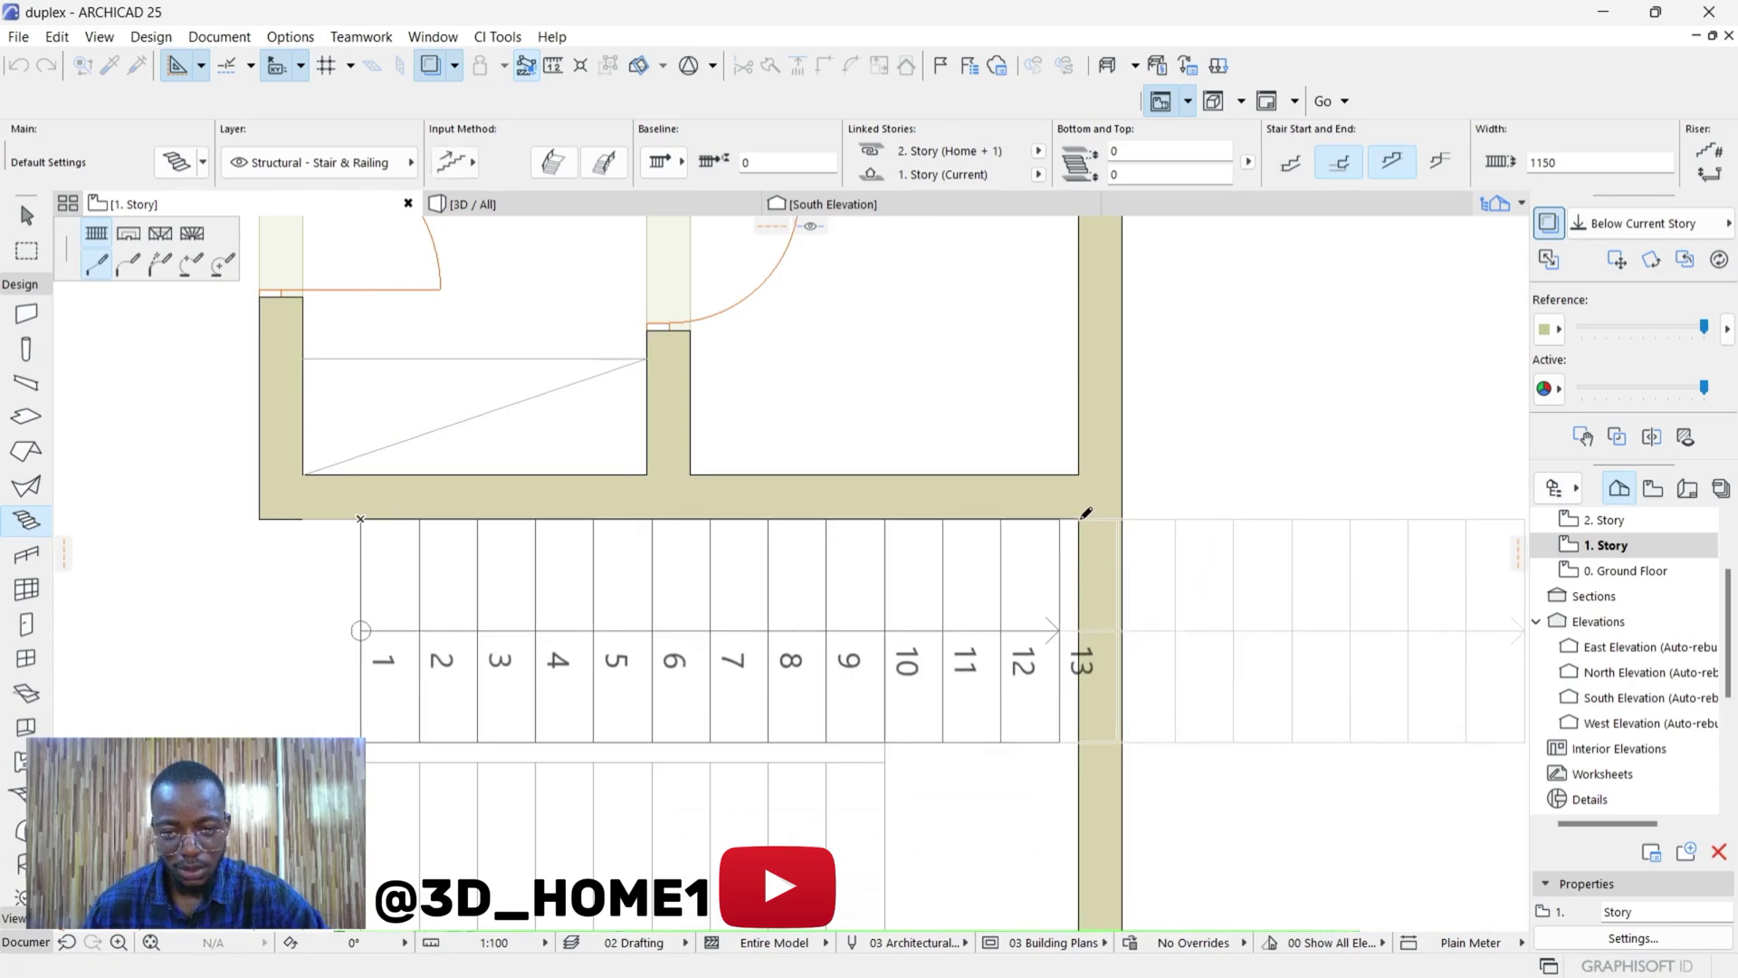
Step: Add a landing segment 2400 mm long down the stairwell's end wall to the opposite inner corner
click(123, 242)
scroll(1129, 423, down, 7)
scroll(1100, 593, up, 2)
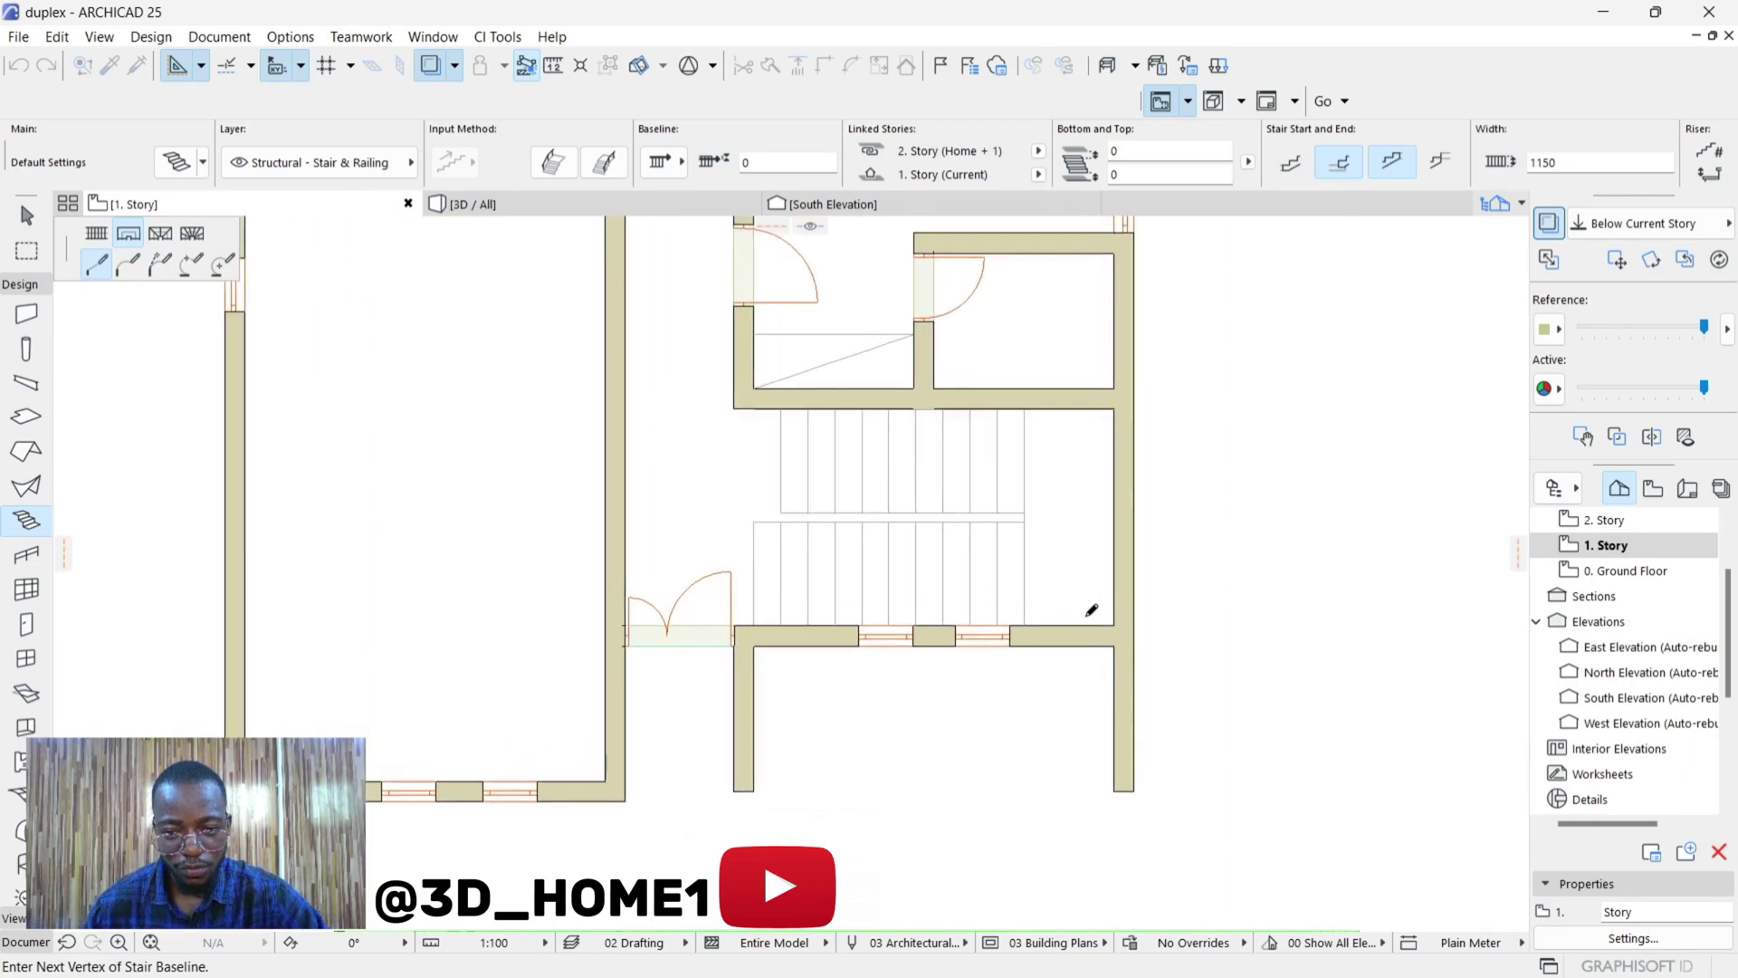
scroll(1091, 610, up, 3)
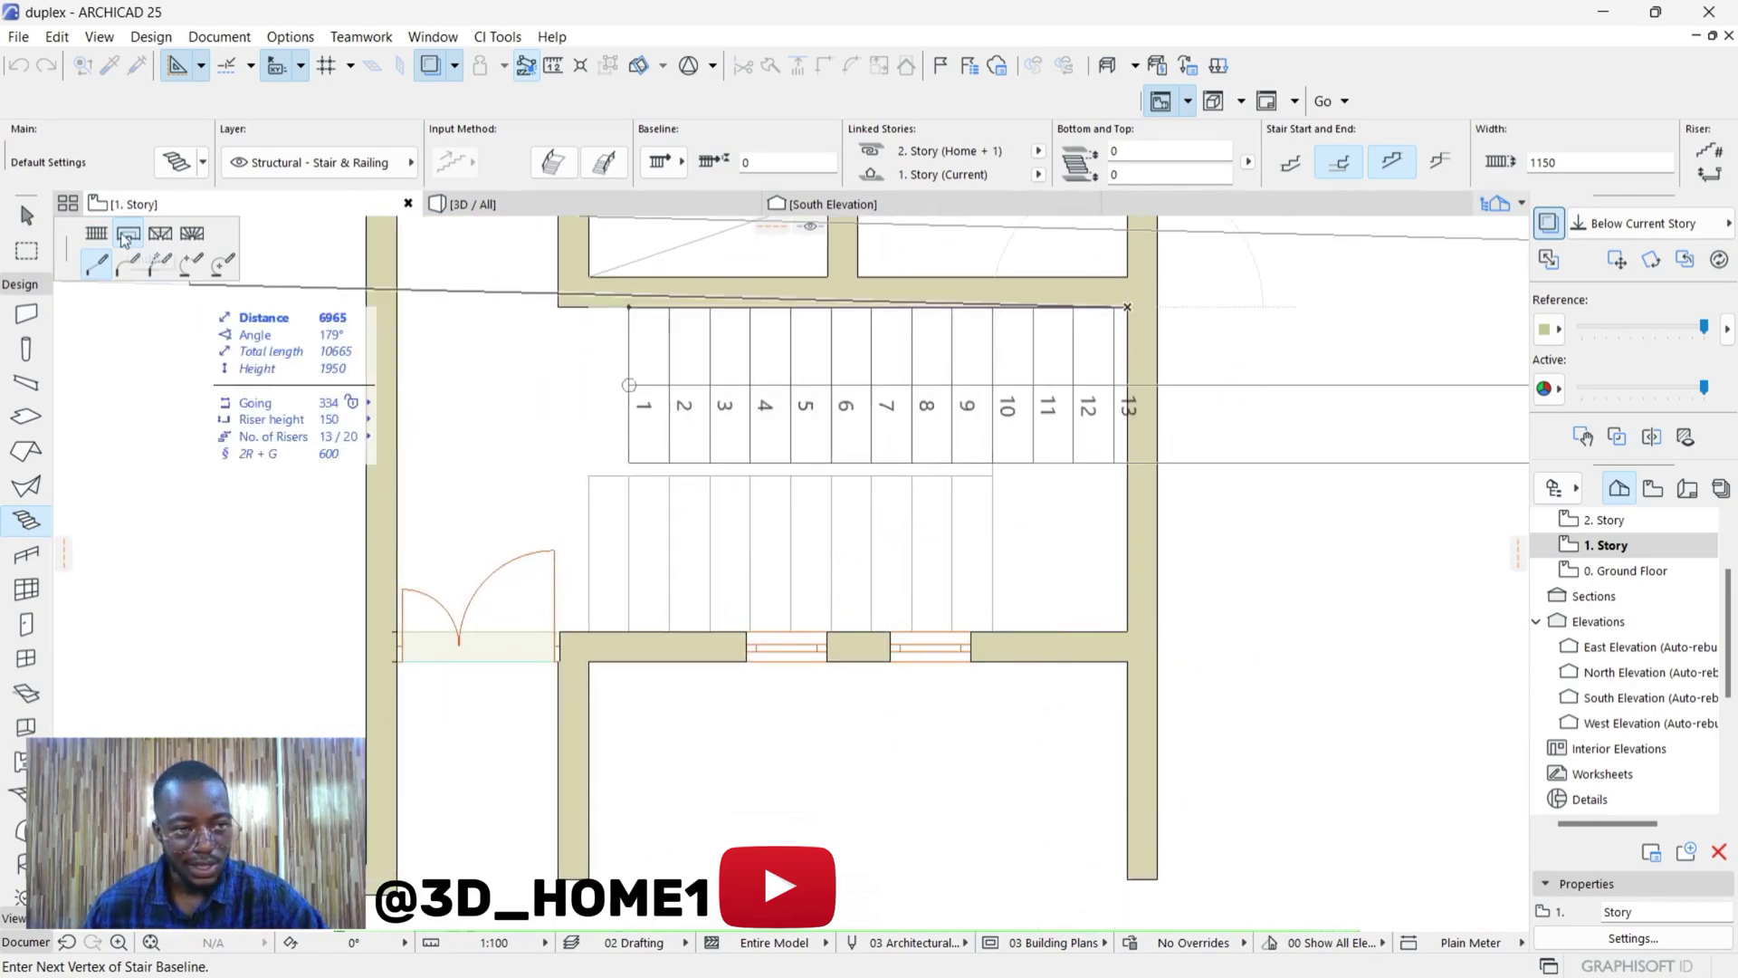
click(1128, 630)
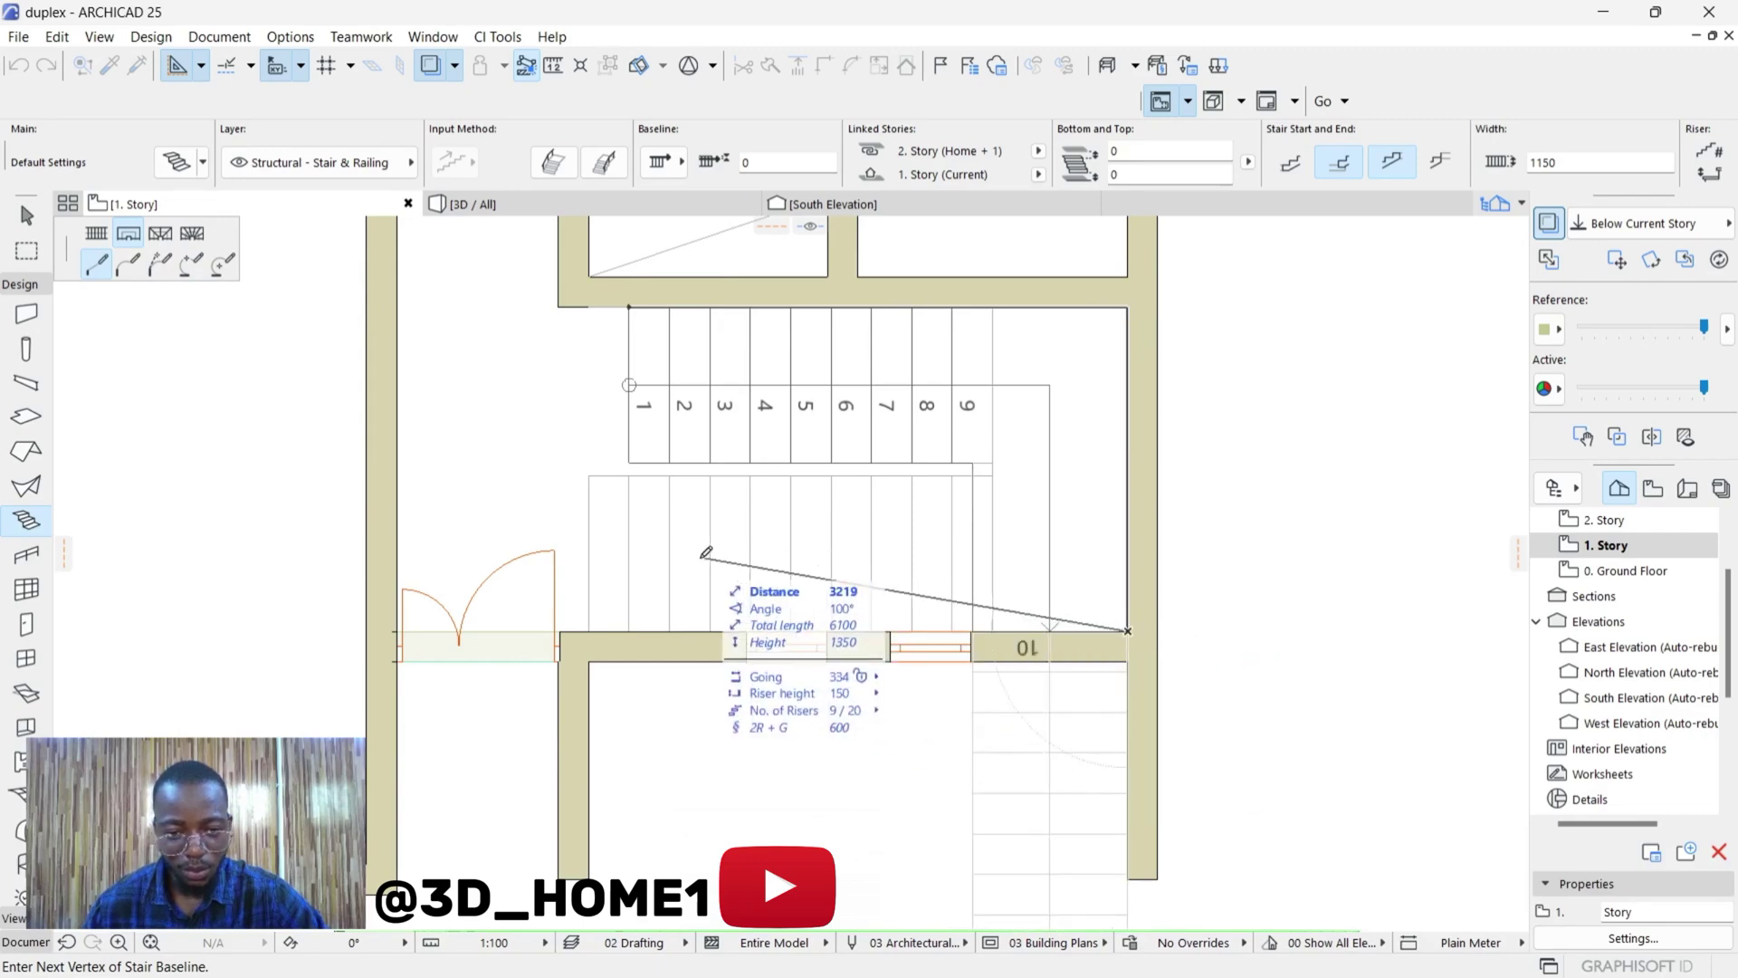
Step: Draw the second flight about 4400 mm back along the windowed wall toward the double door and finish the stair
click(95, 235)
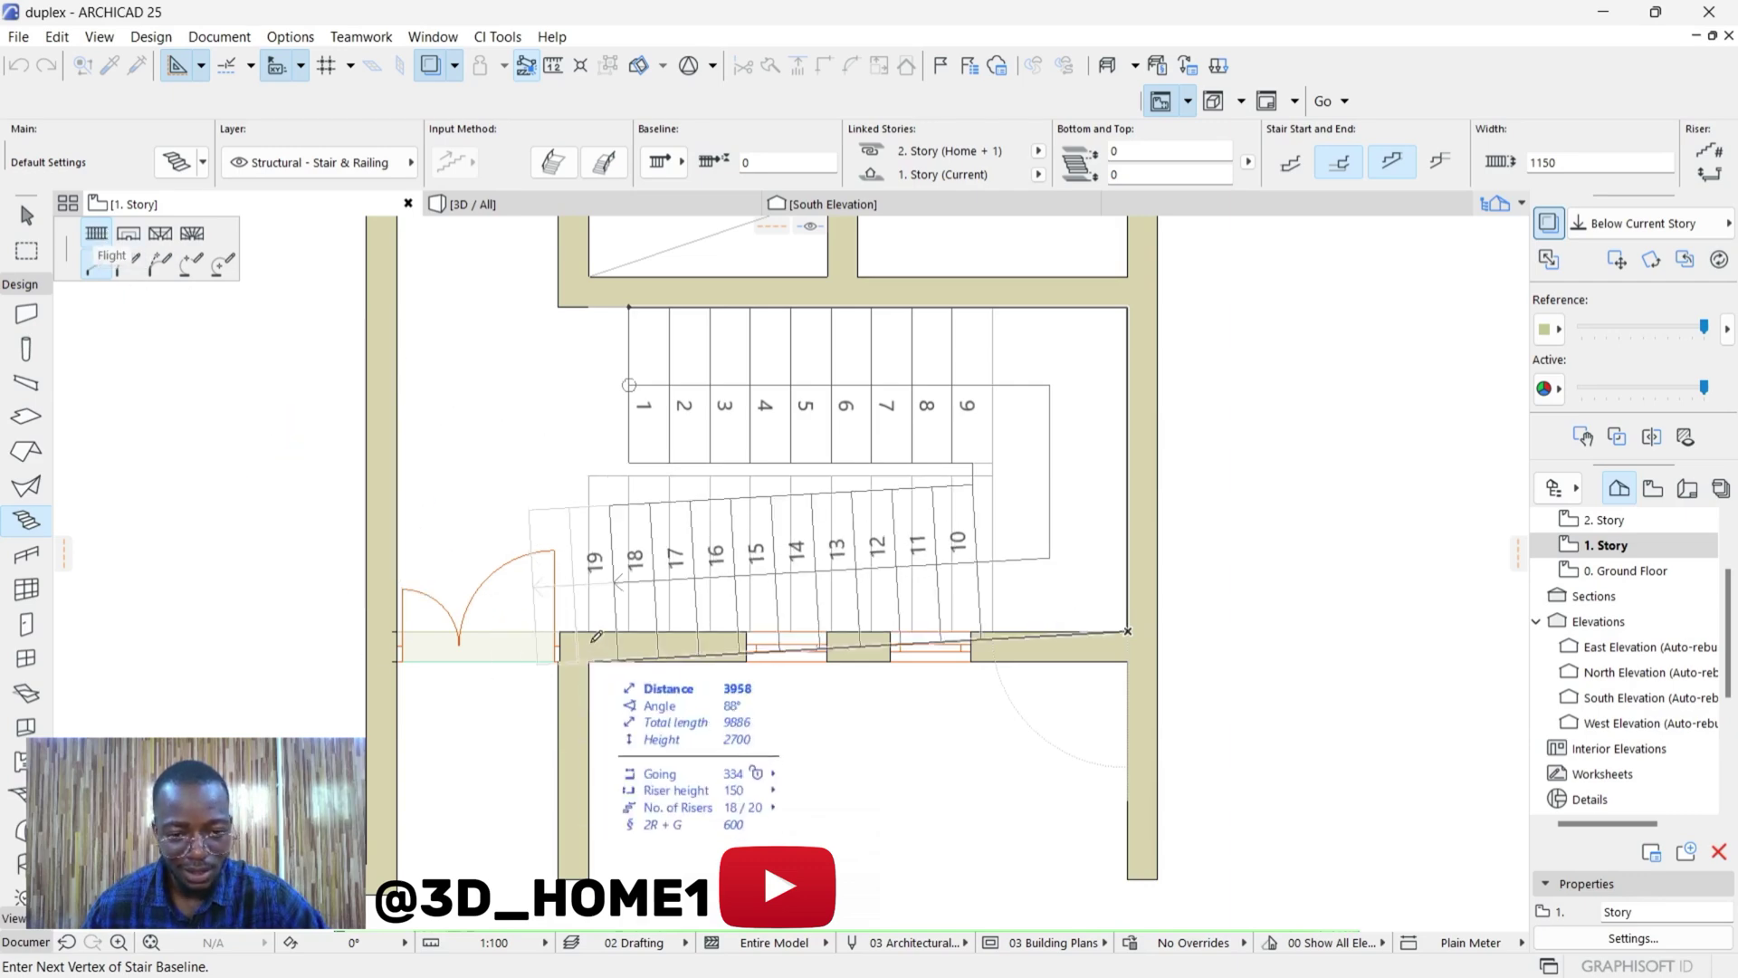
double_click(535, 622)
scroll(531, 627, up, 3)
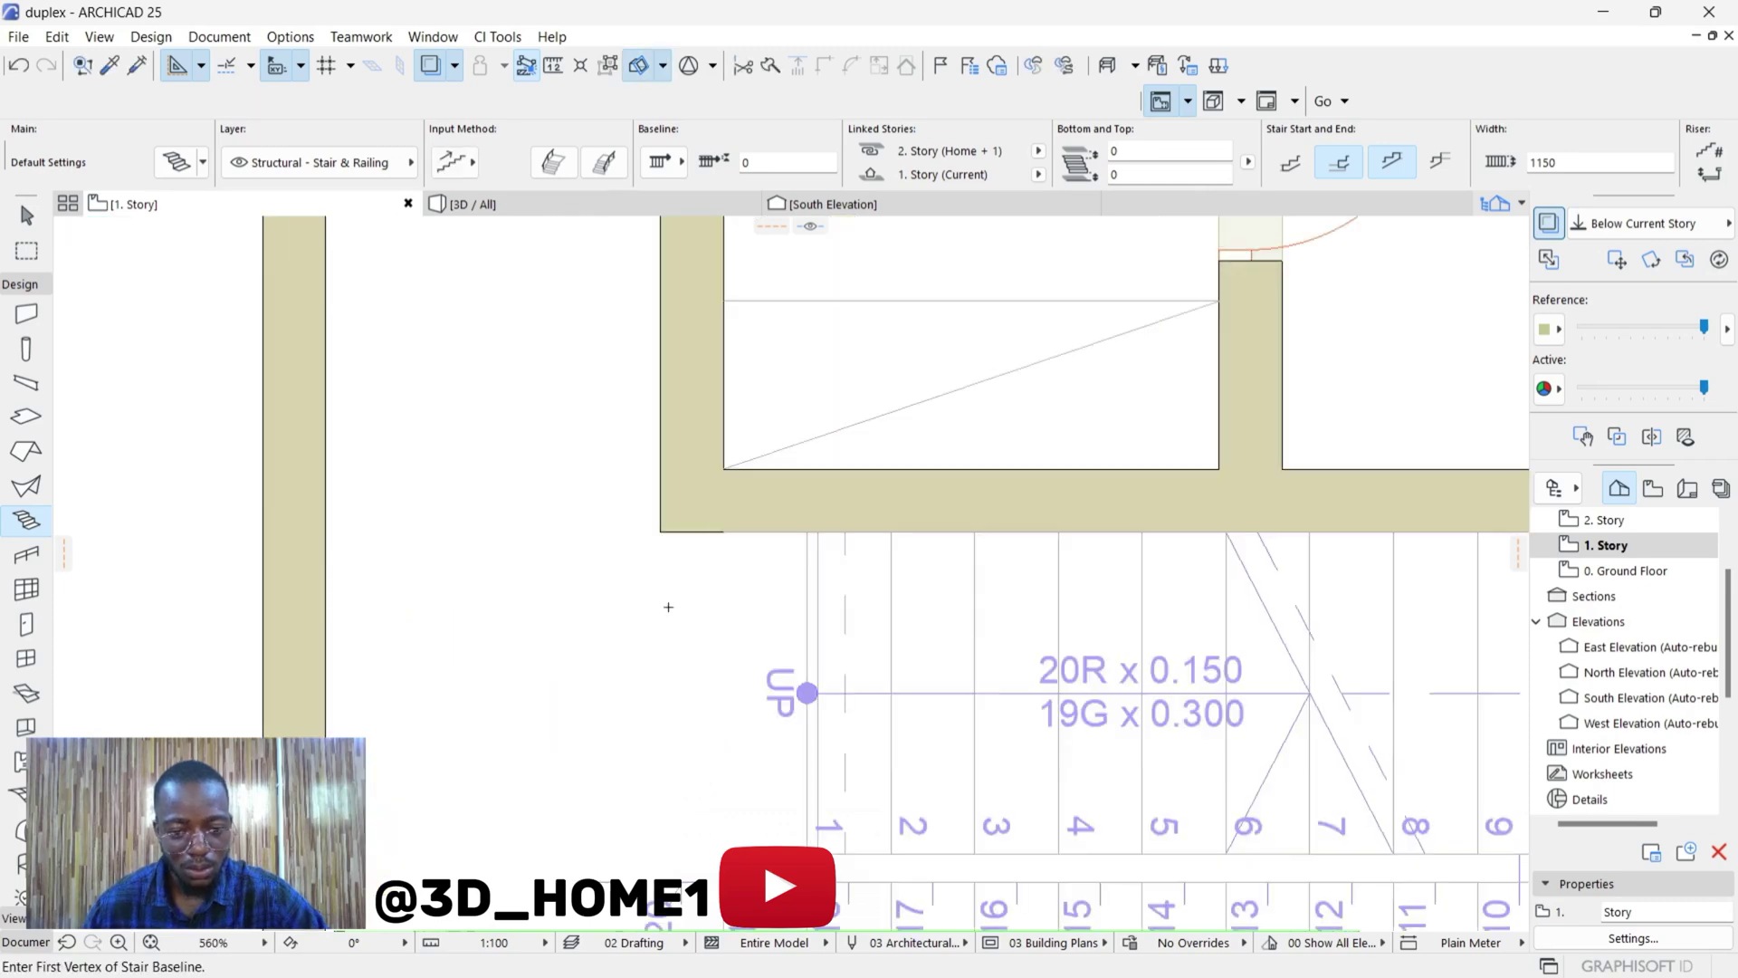
scroll(668, 606, down, 5)
middle_drag(844, 685, 815, 605)
scroll(815, 606, up, 1)
key(Escape)
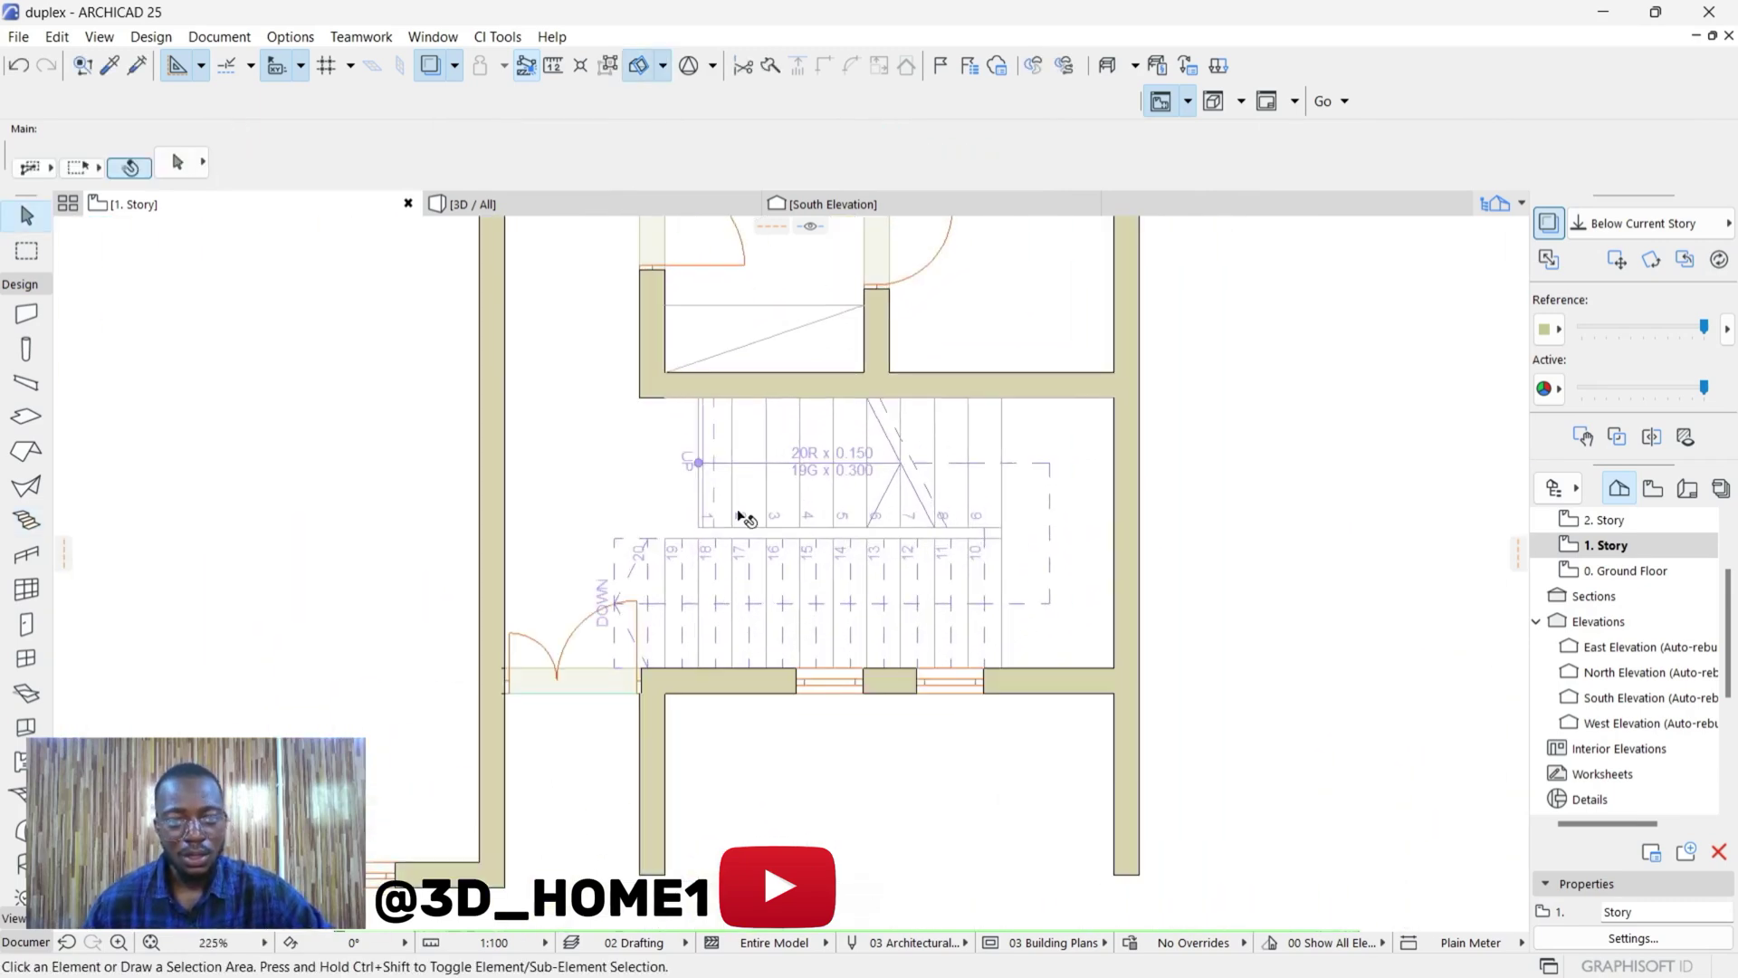
Step: Select the new stair in the 3D view and open its monolithic flight structure settings
click(530, 210)
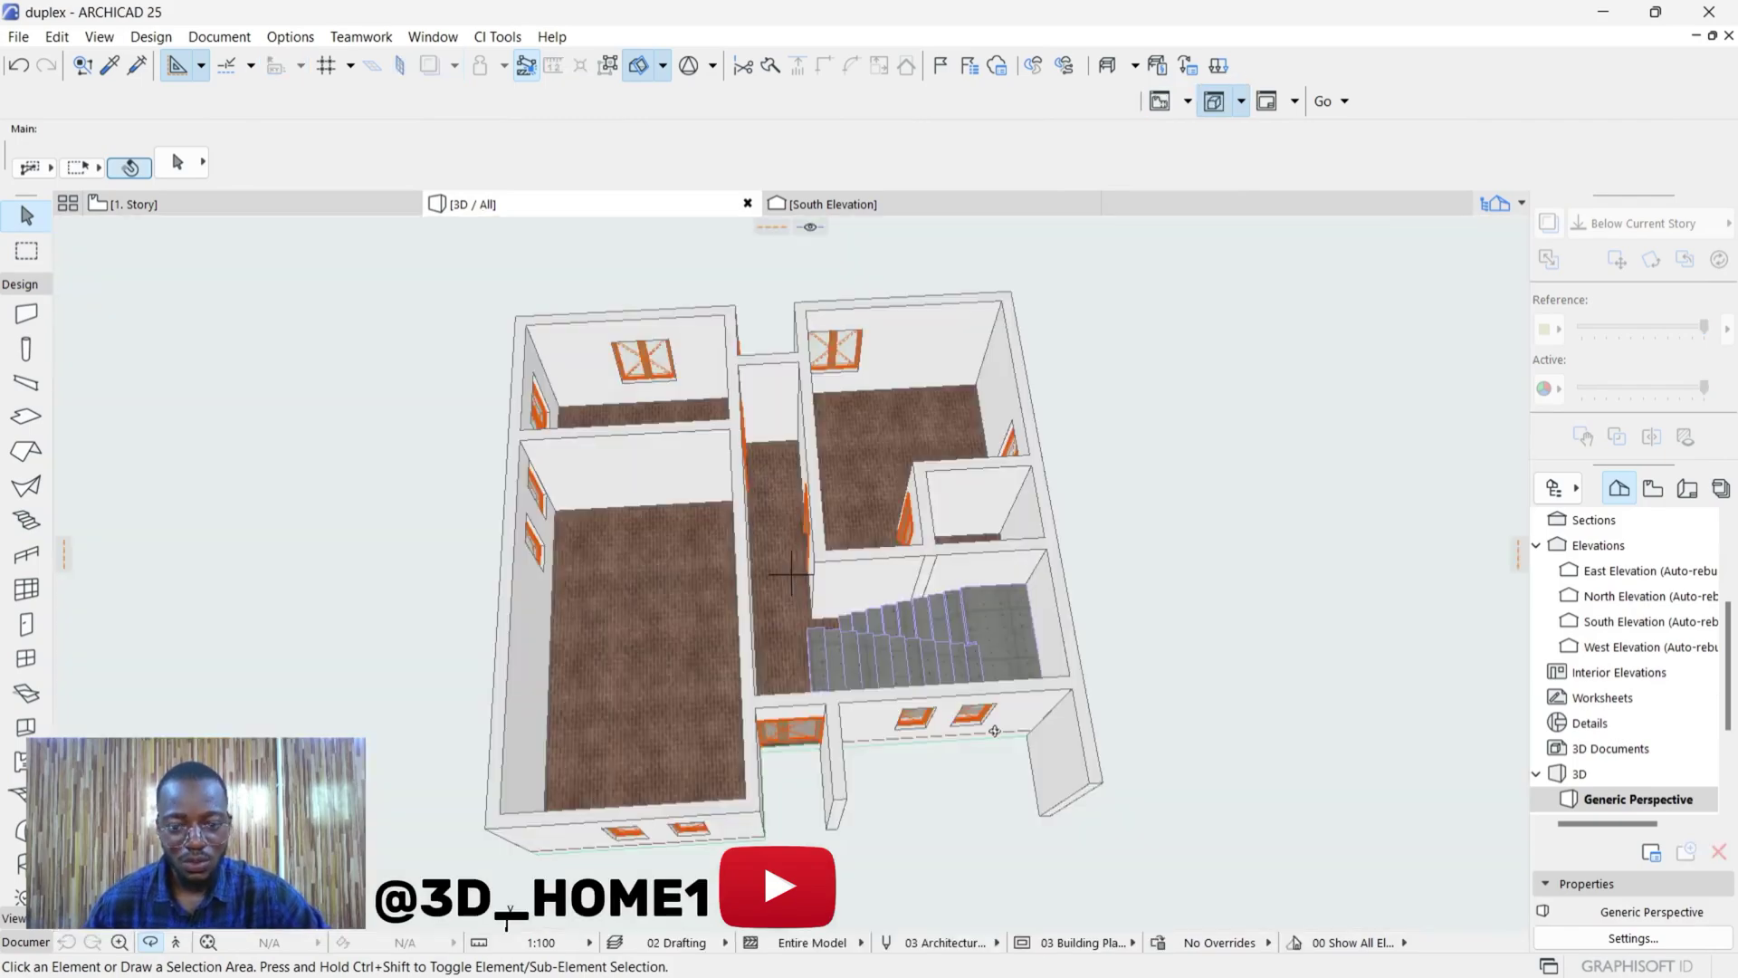
scroll(995, 730, up, 4)
drag(830, 632, 1094, 565)
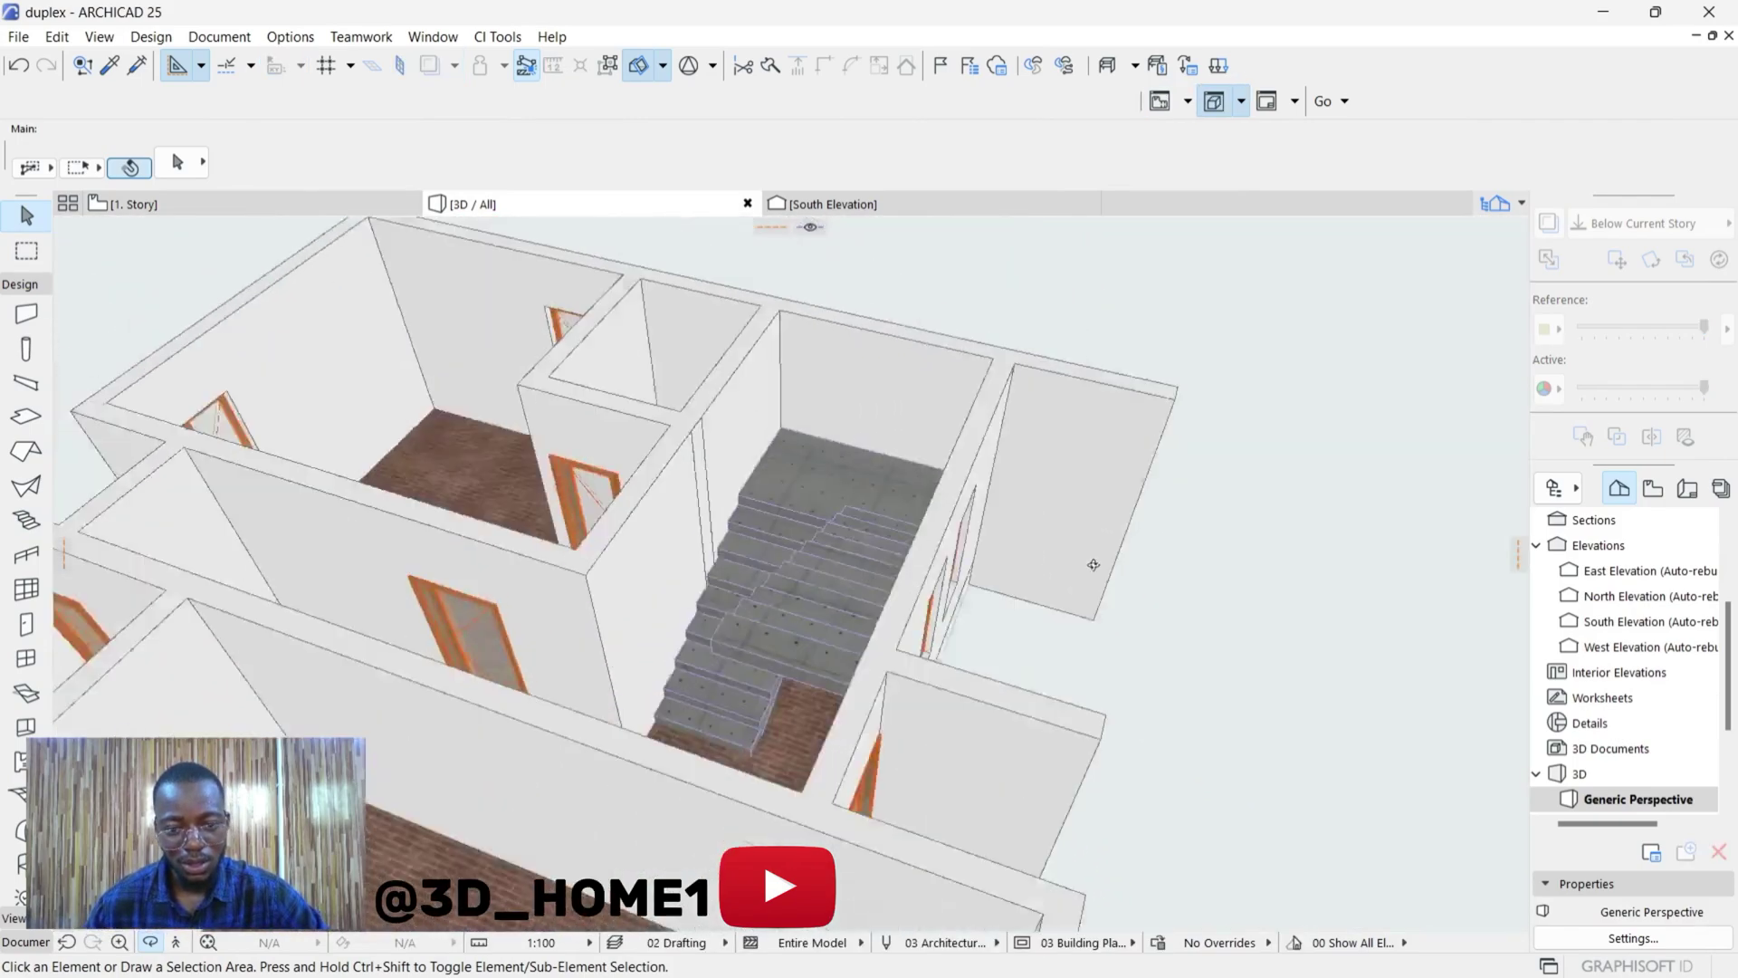
shift+middle_drag(1094, 565, 788, 584)
scroll(775, 624, up, 3)
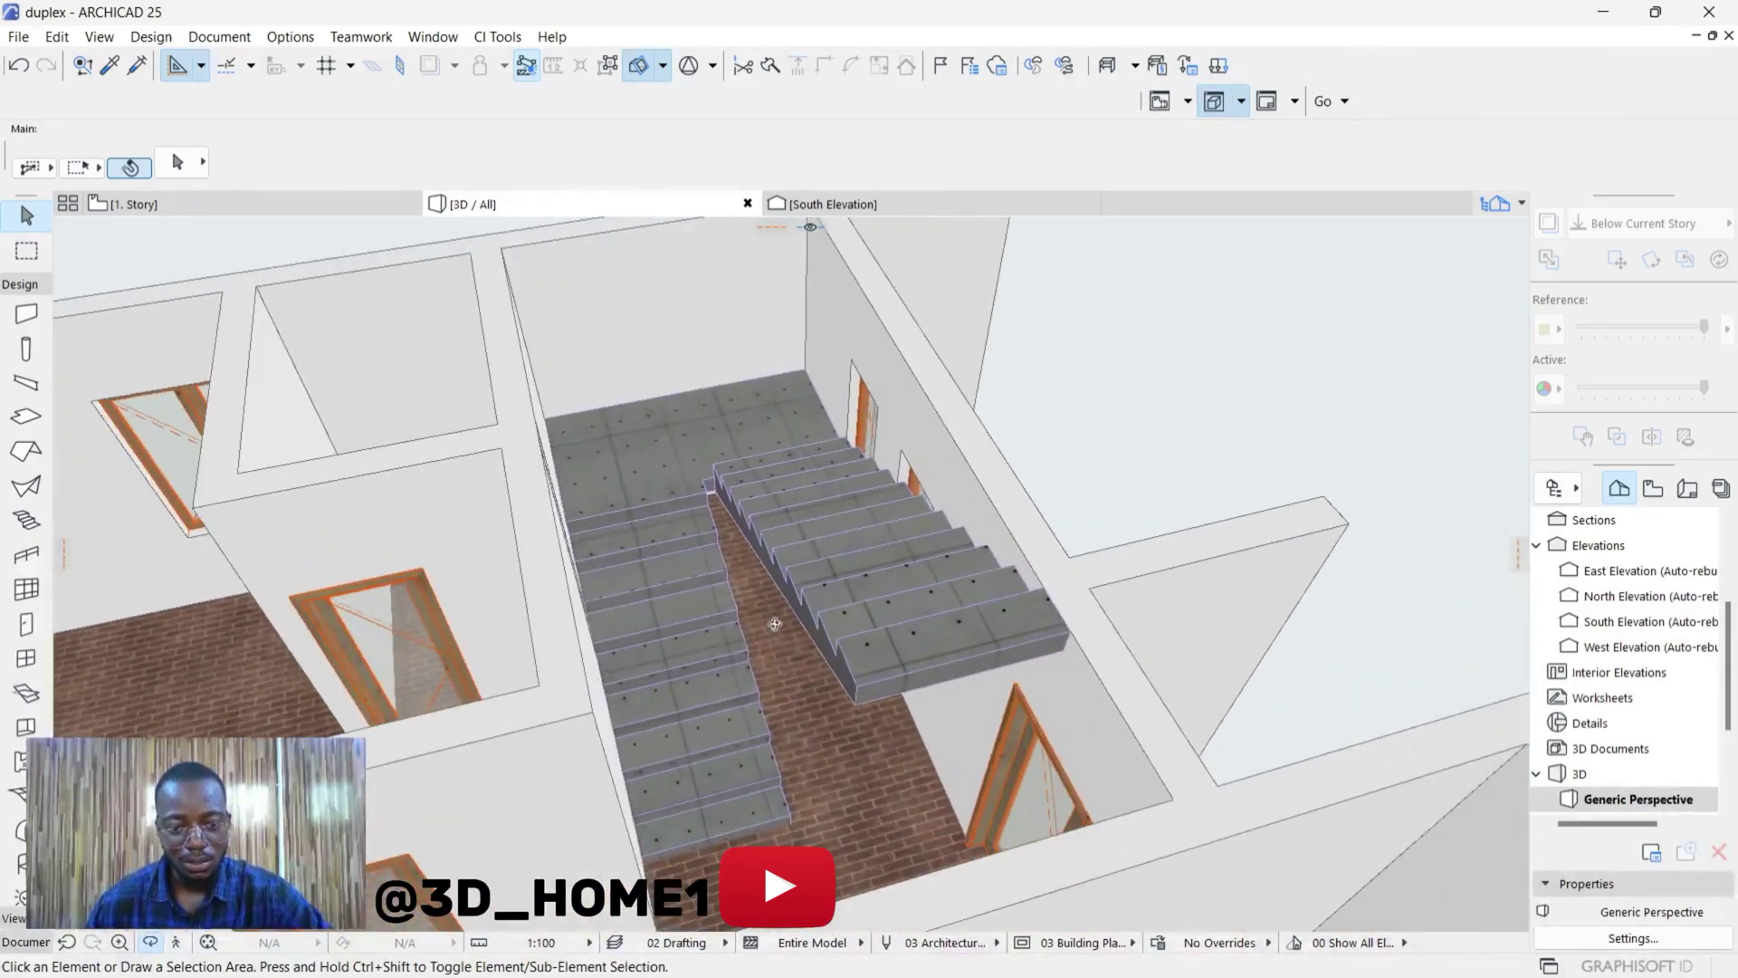
click(830, 586)
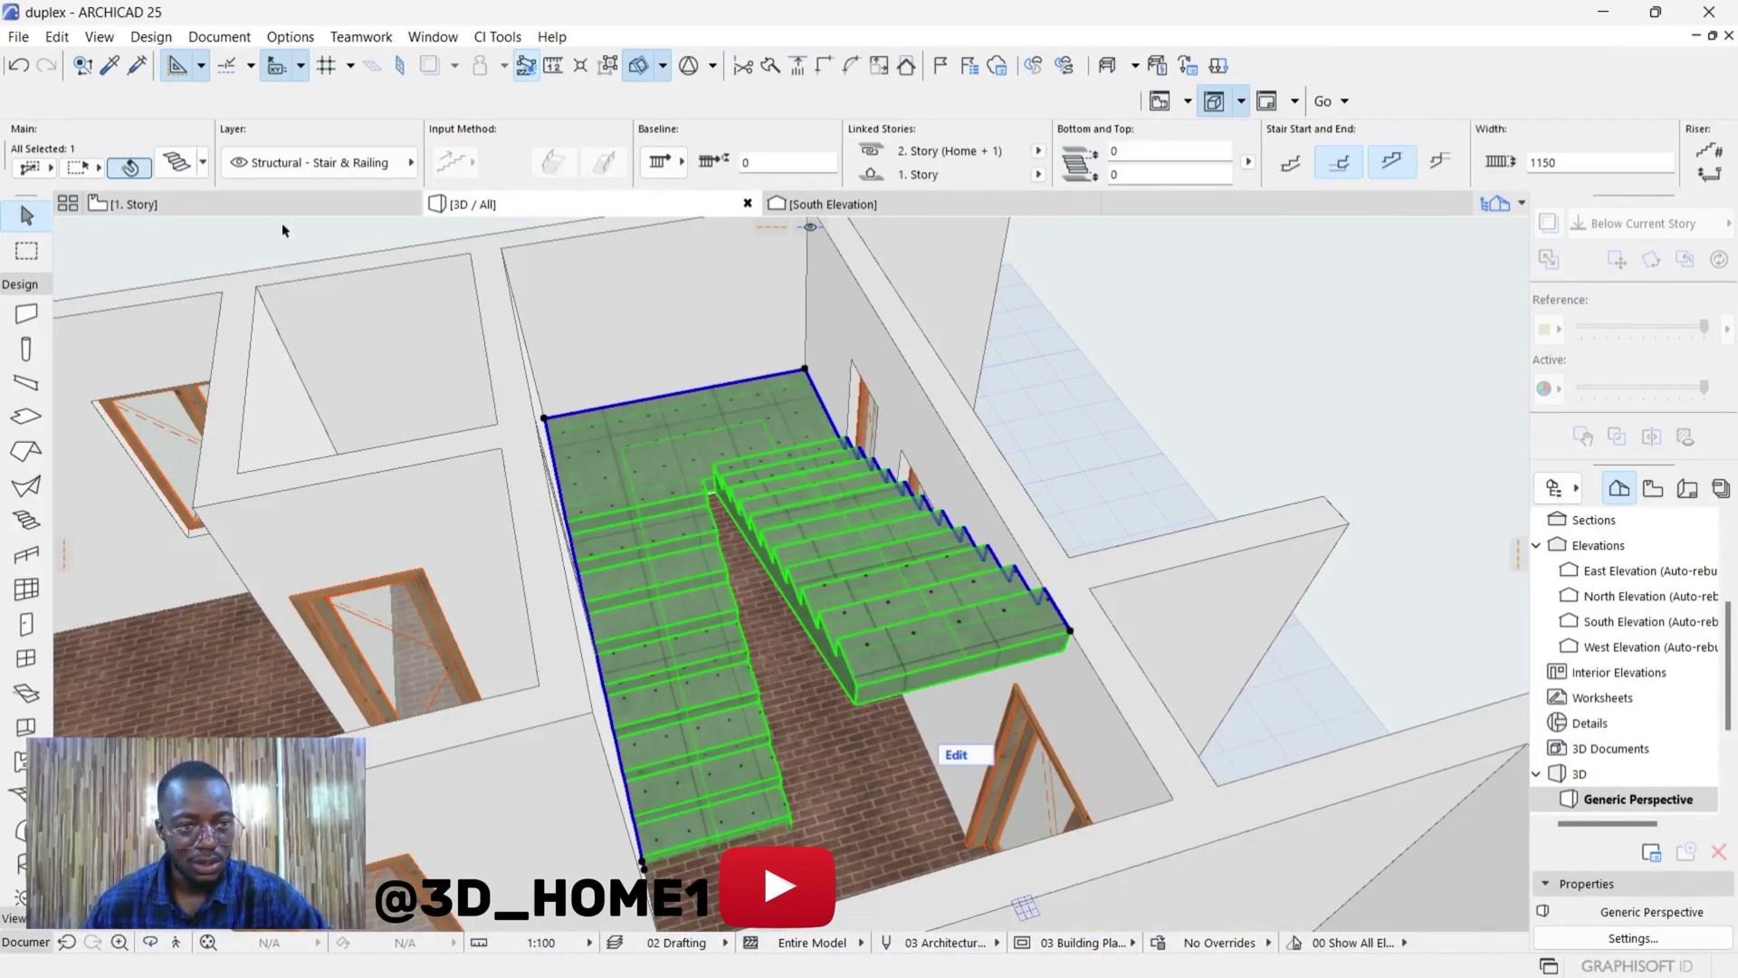
click(175, 163)
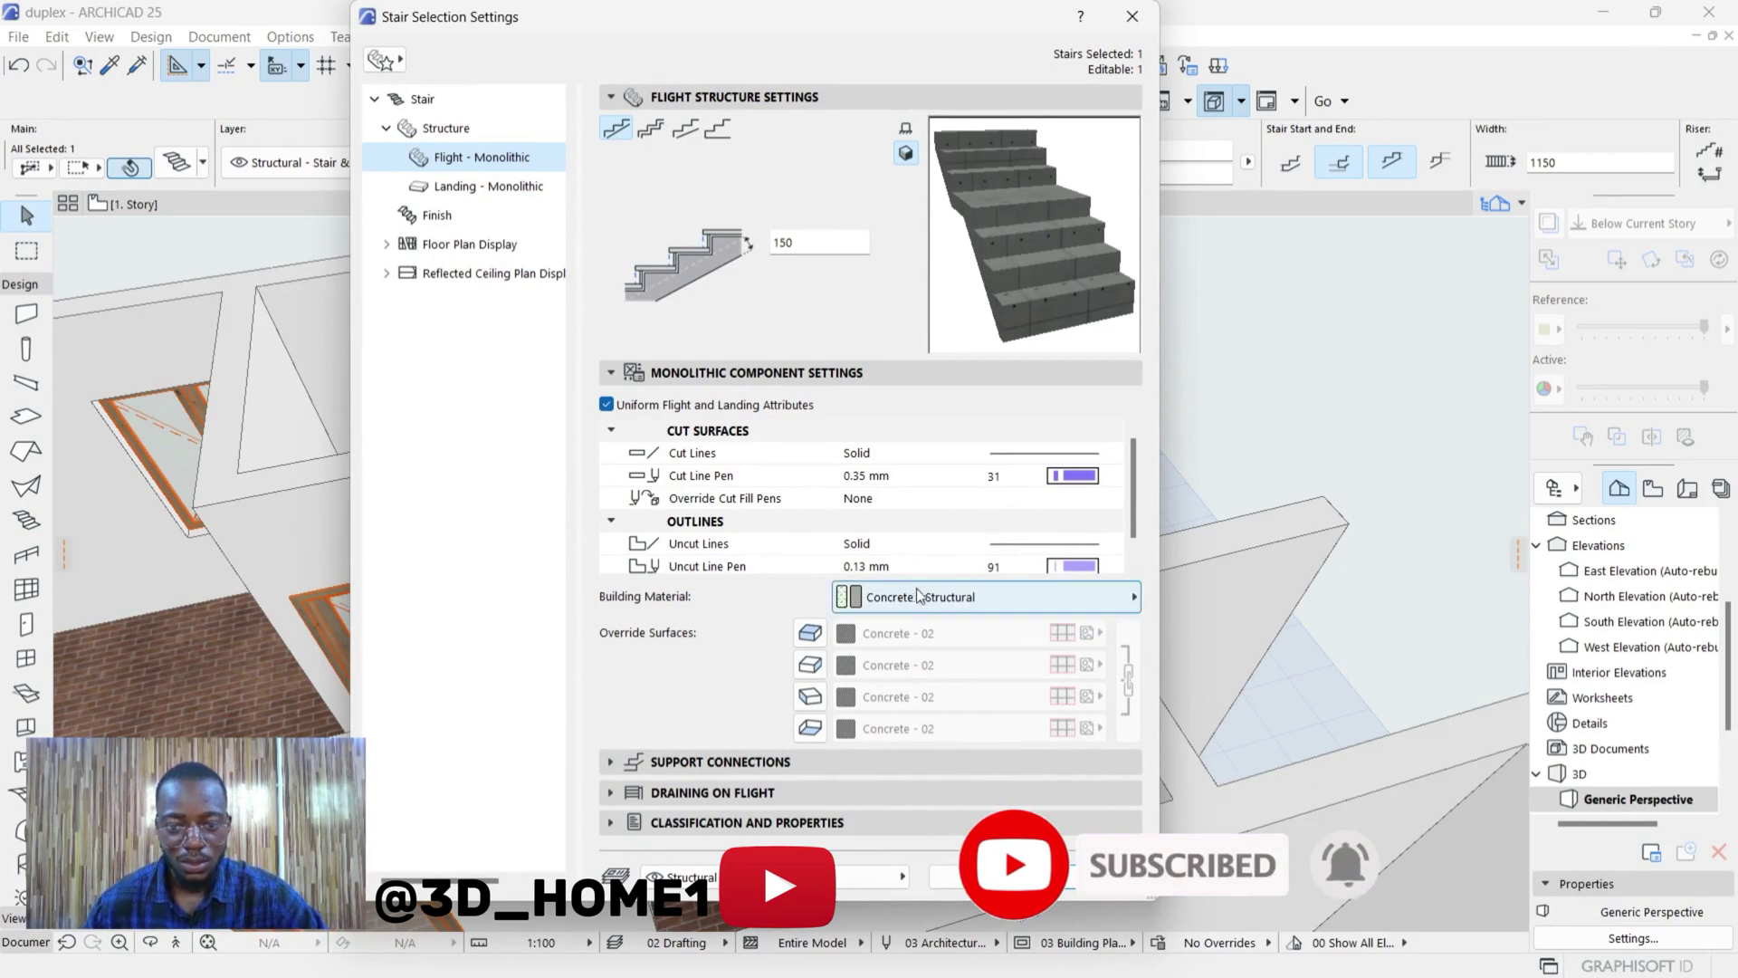
Step: Set both the cut line pen and the uncut line pen of the stair structure to 141 (0.20 mm)
scroll(1004, 516, down, 1)
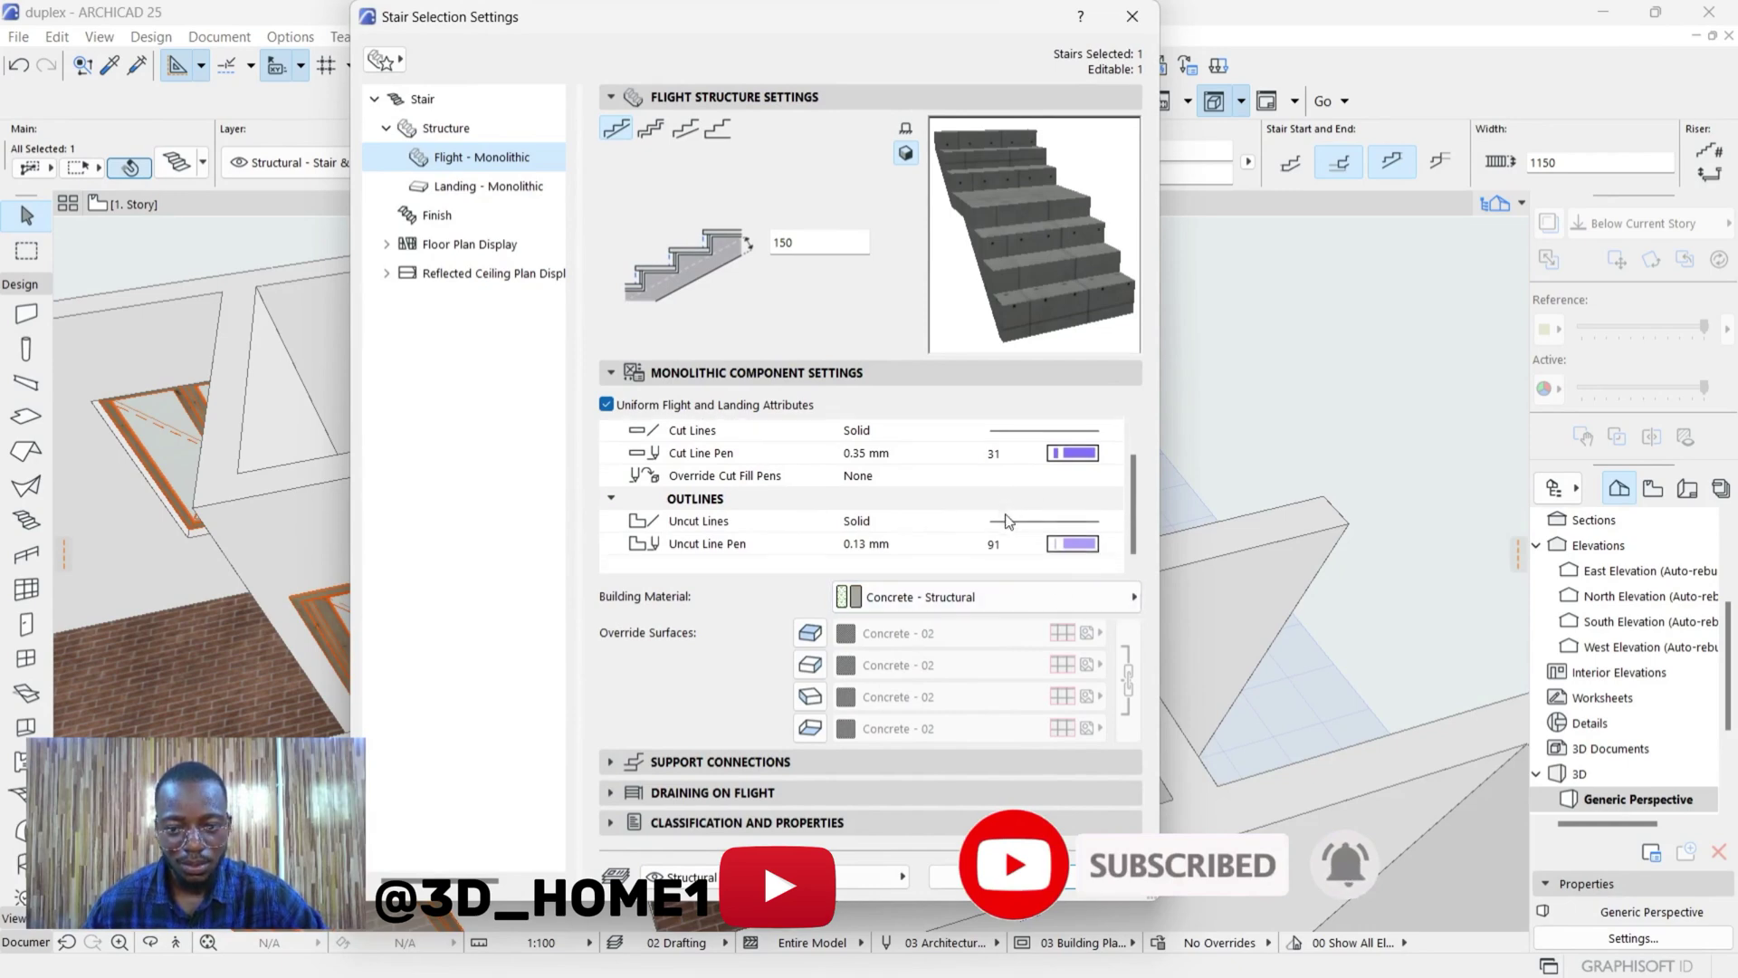
click(1072, 453)
click(1137, 596)
click(1073, 526)
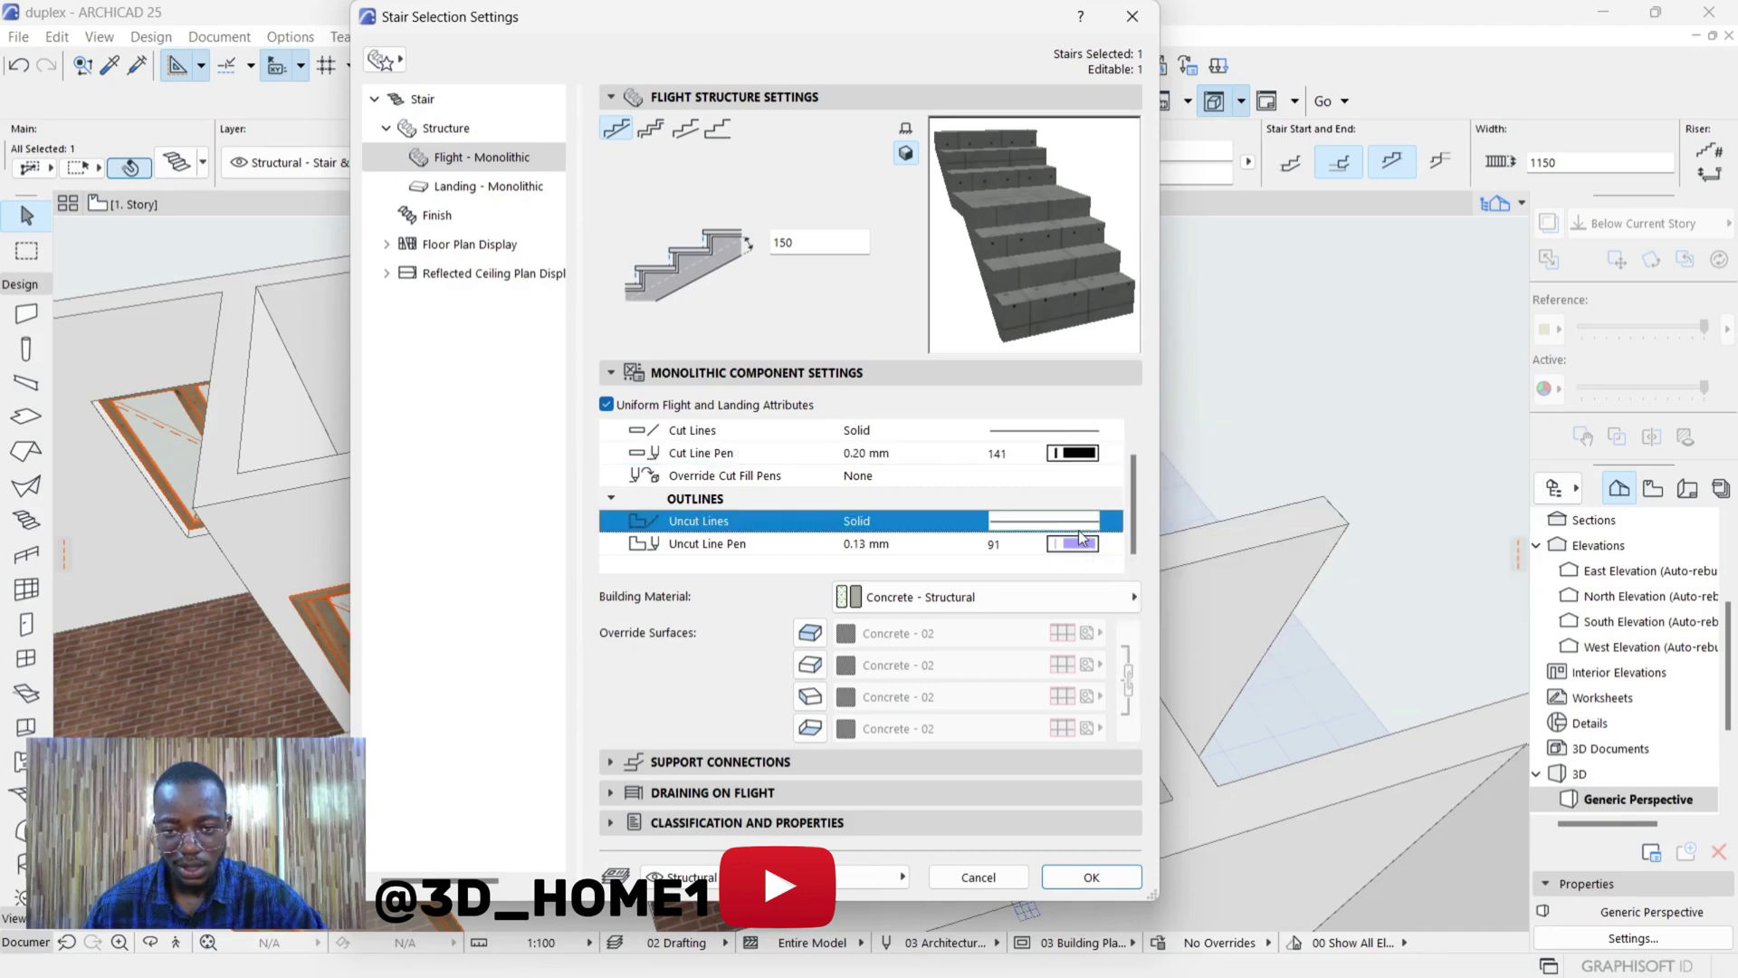
click(1072, 542)
click(1078, 545)
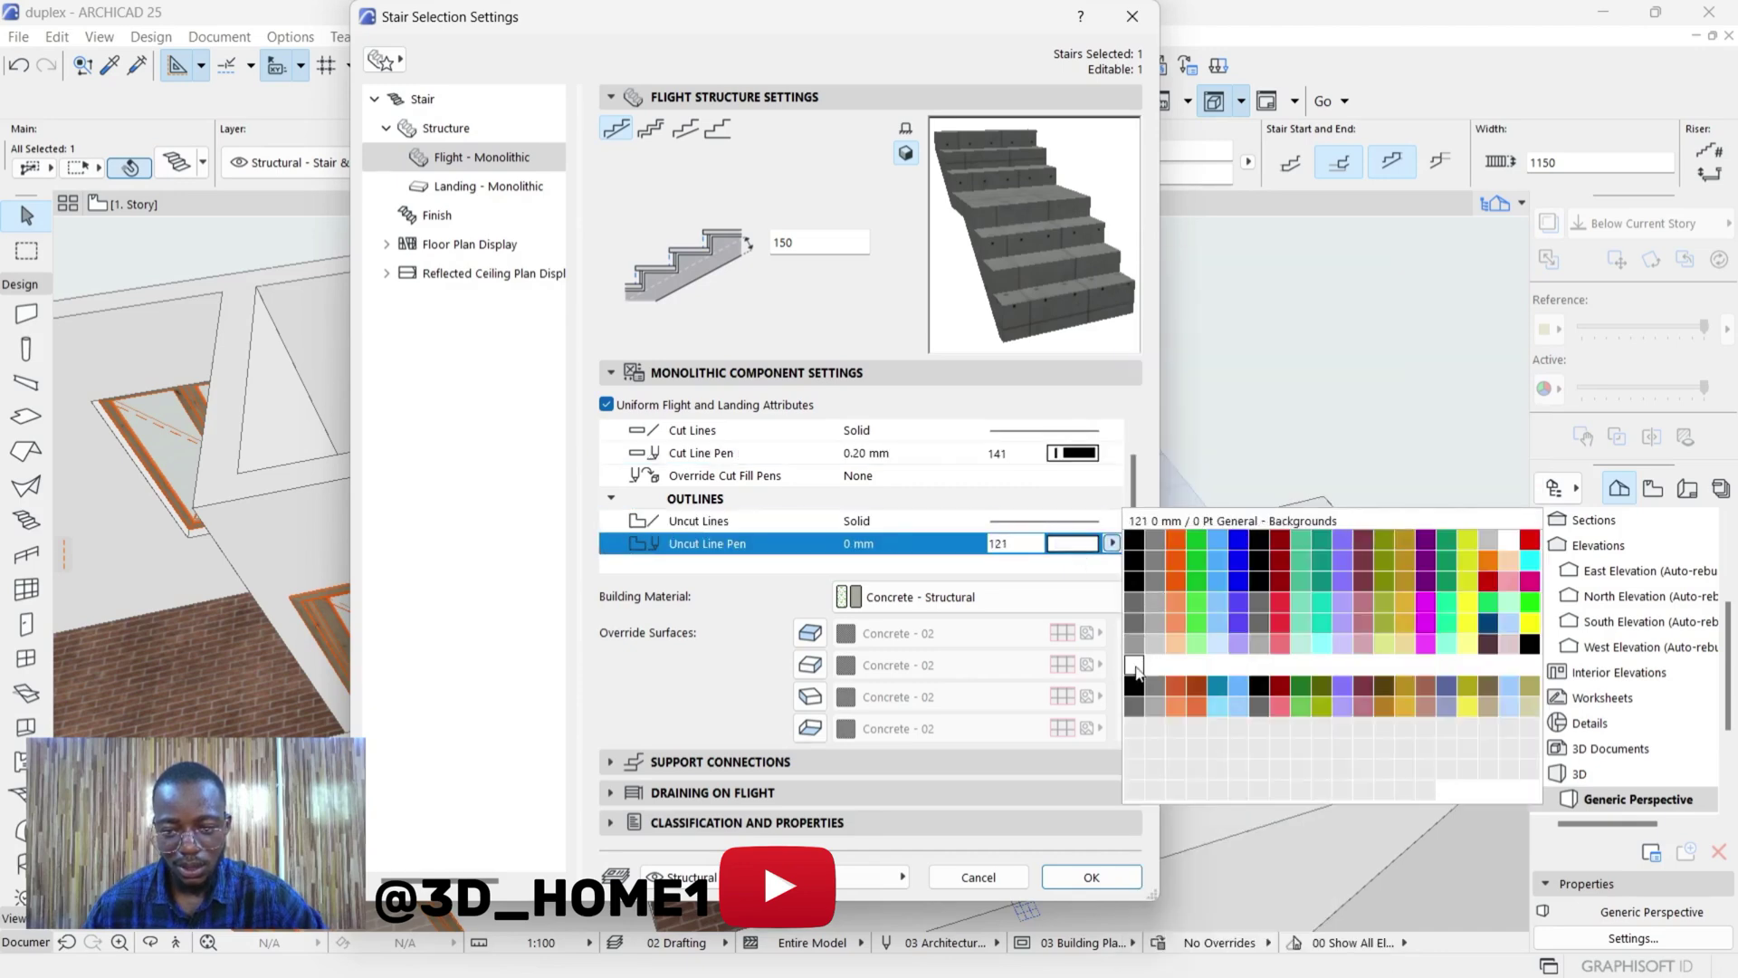
click(1134, 705)
Step: Override all four surfaces of the stair's monolithic structure with Paint - Glossy White and apply the stair settings
click(810, 632)
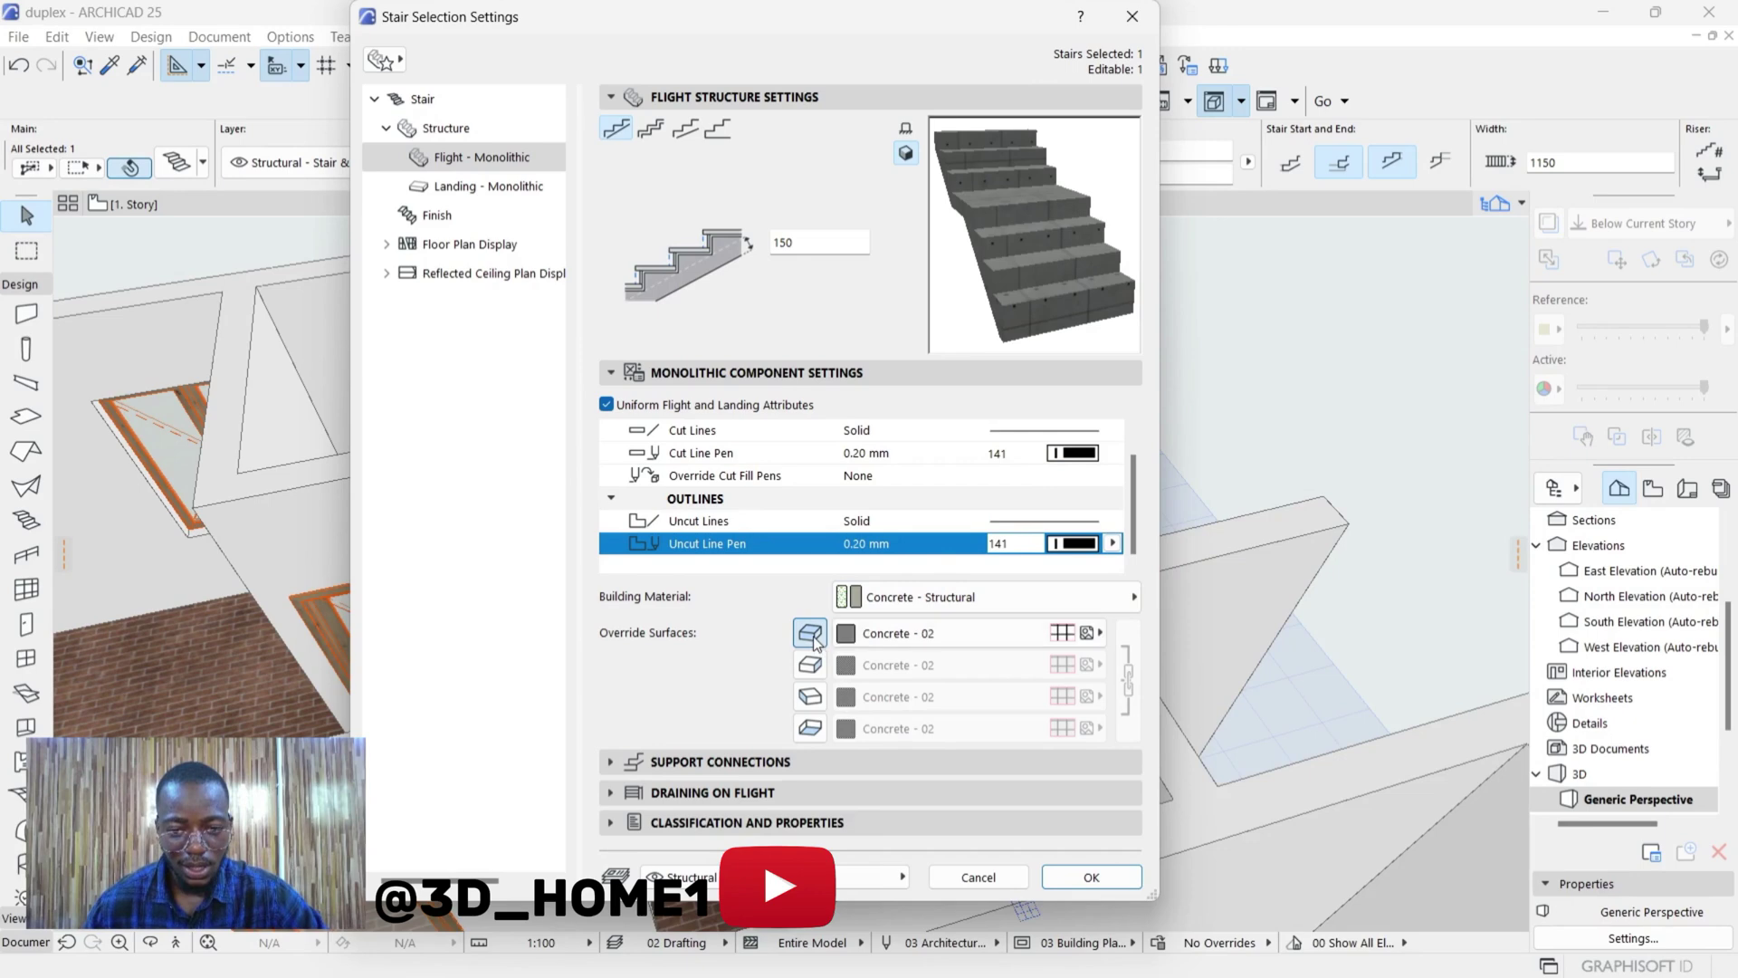
click(811, 665)
click(810, 696)
click(811, 728)
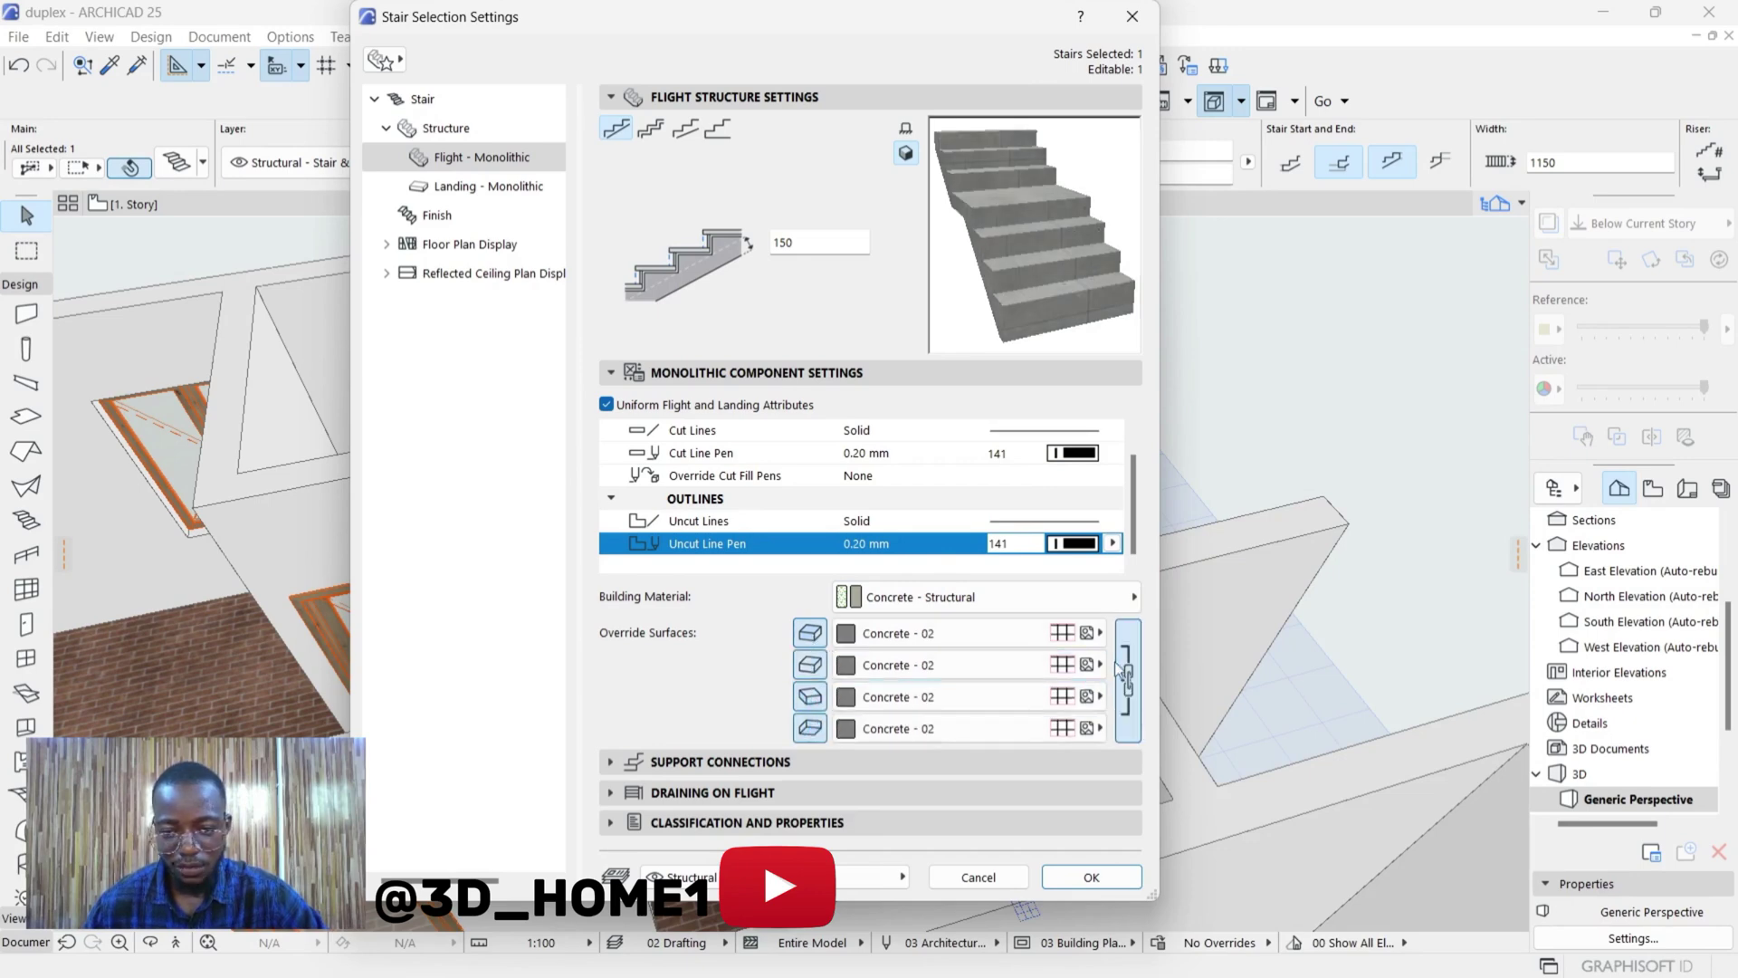
click(855, 630)
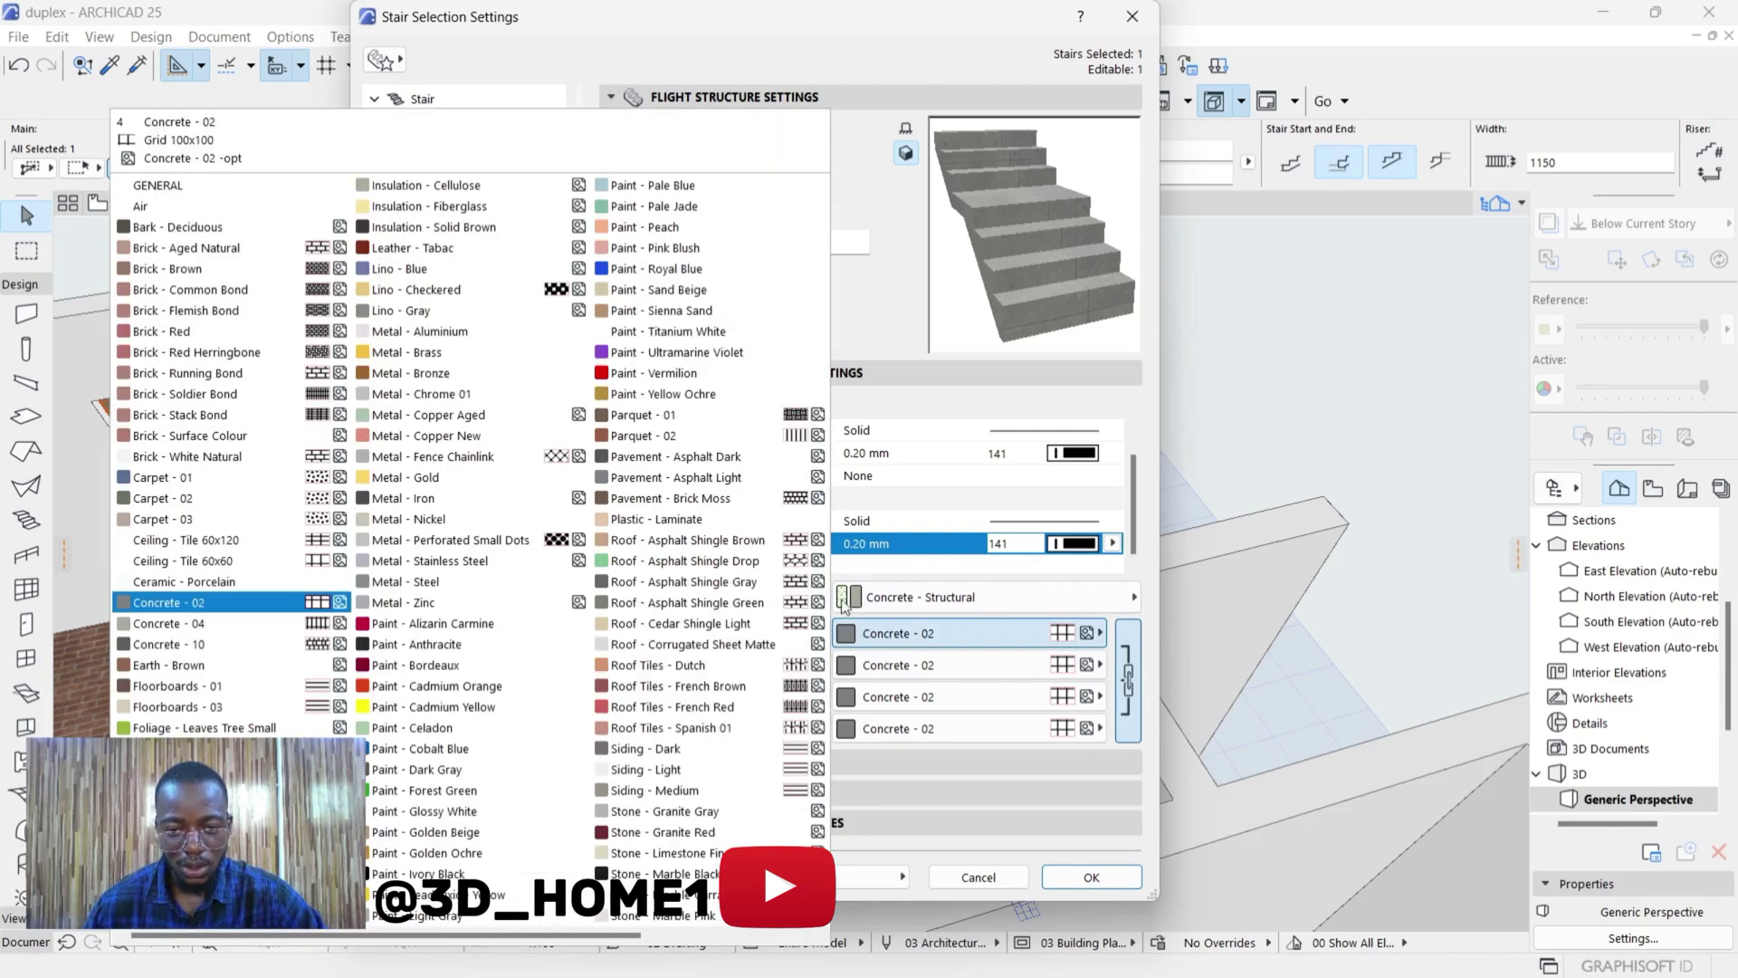
click(383, 811)
click(1068, 883)
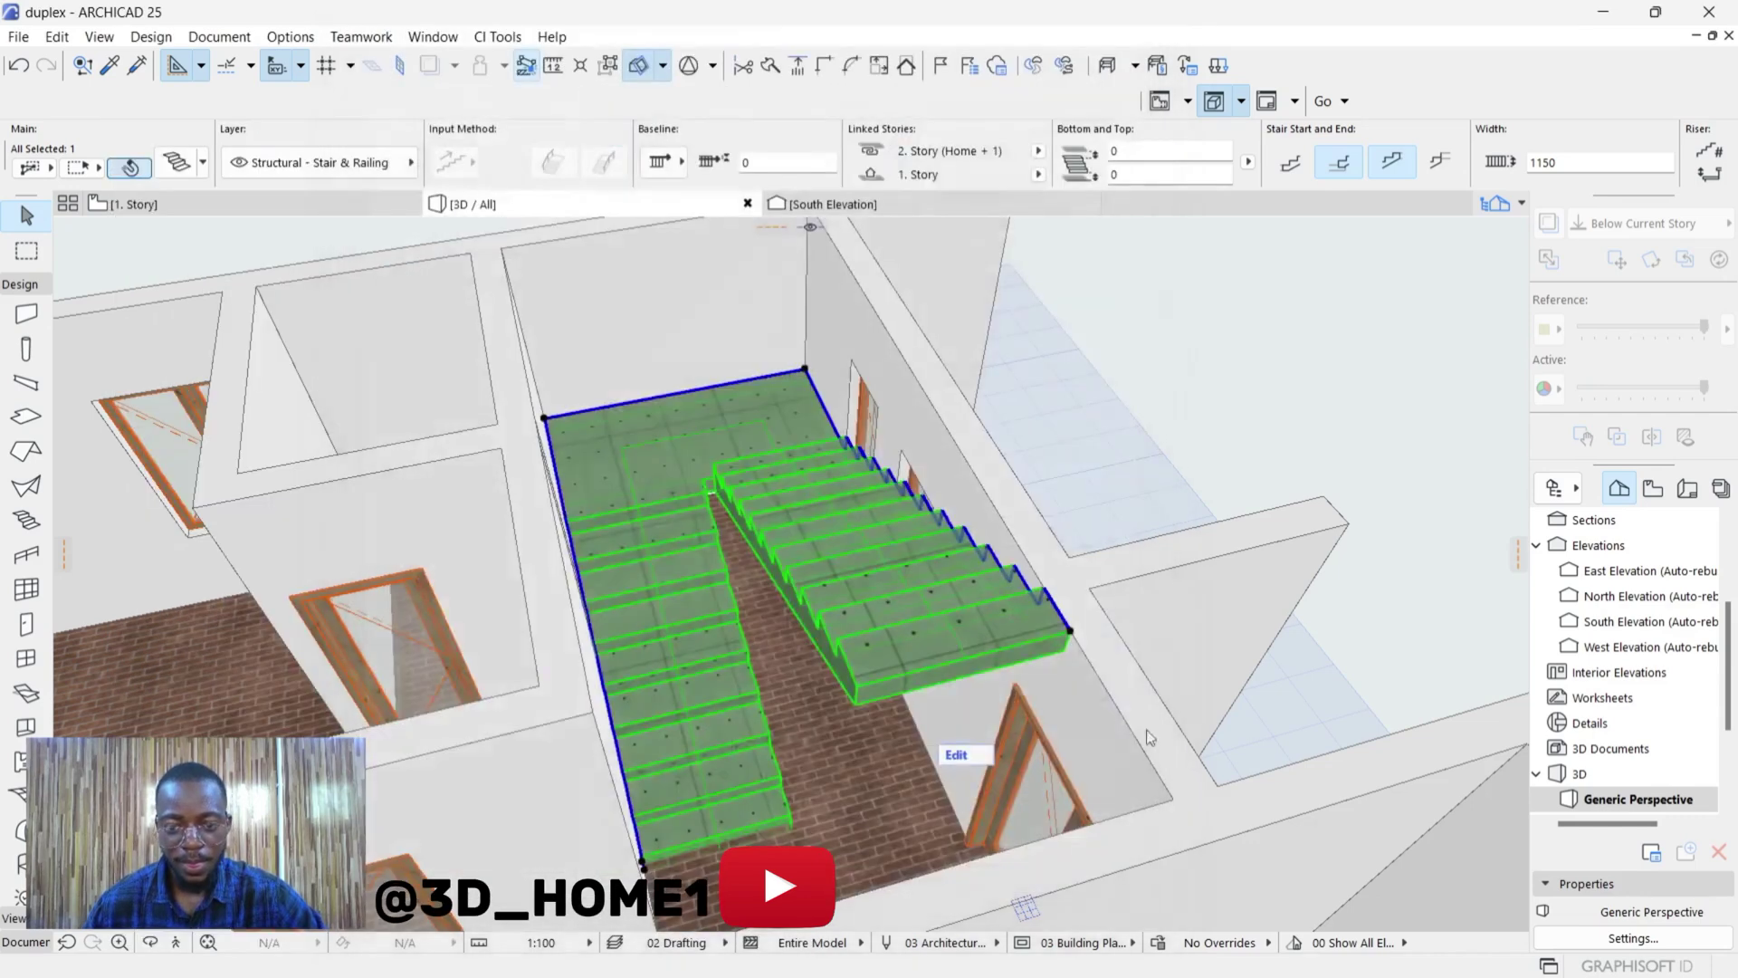
Step: Deselect the stair and examine it within the whole house from several angles in the 3D model
click(1228, 369)
shift+middle_drag(555, 597, 655, 599)
scroll(656, 599, down, 5)
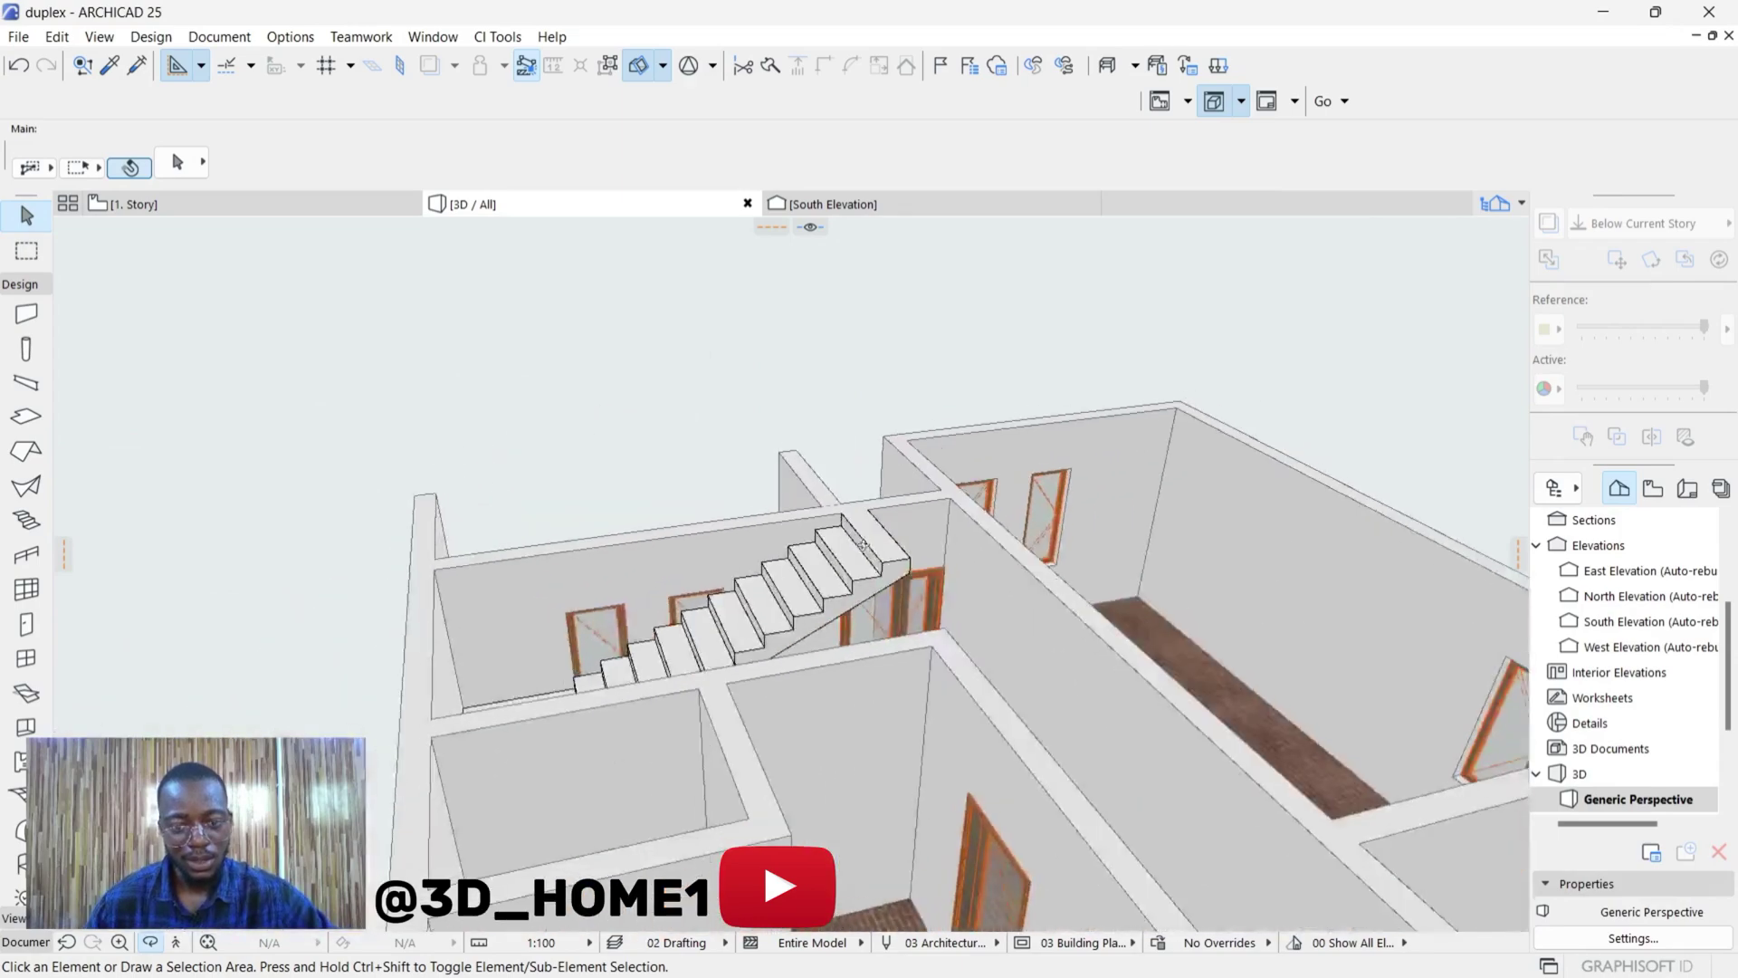
shift+middle_drag(530, 558, 737, 634)
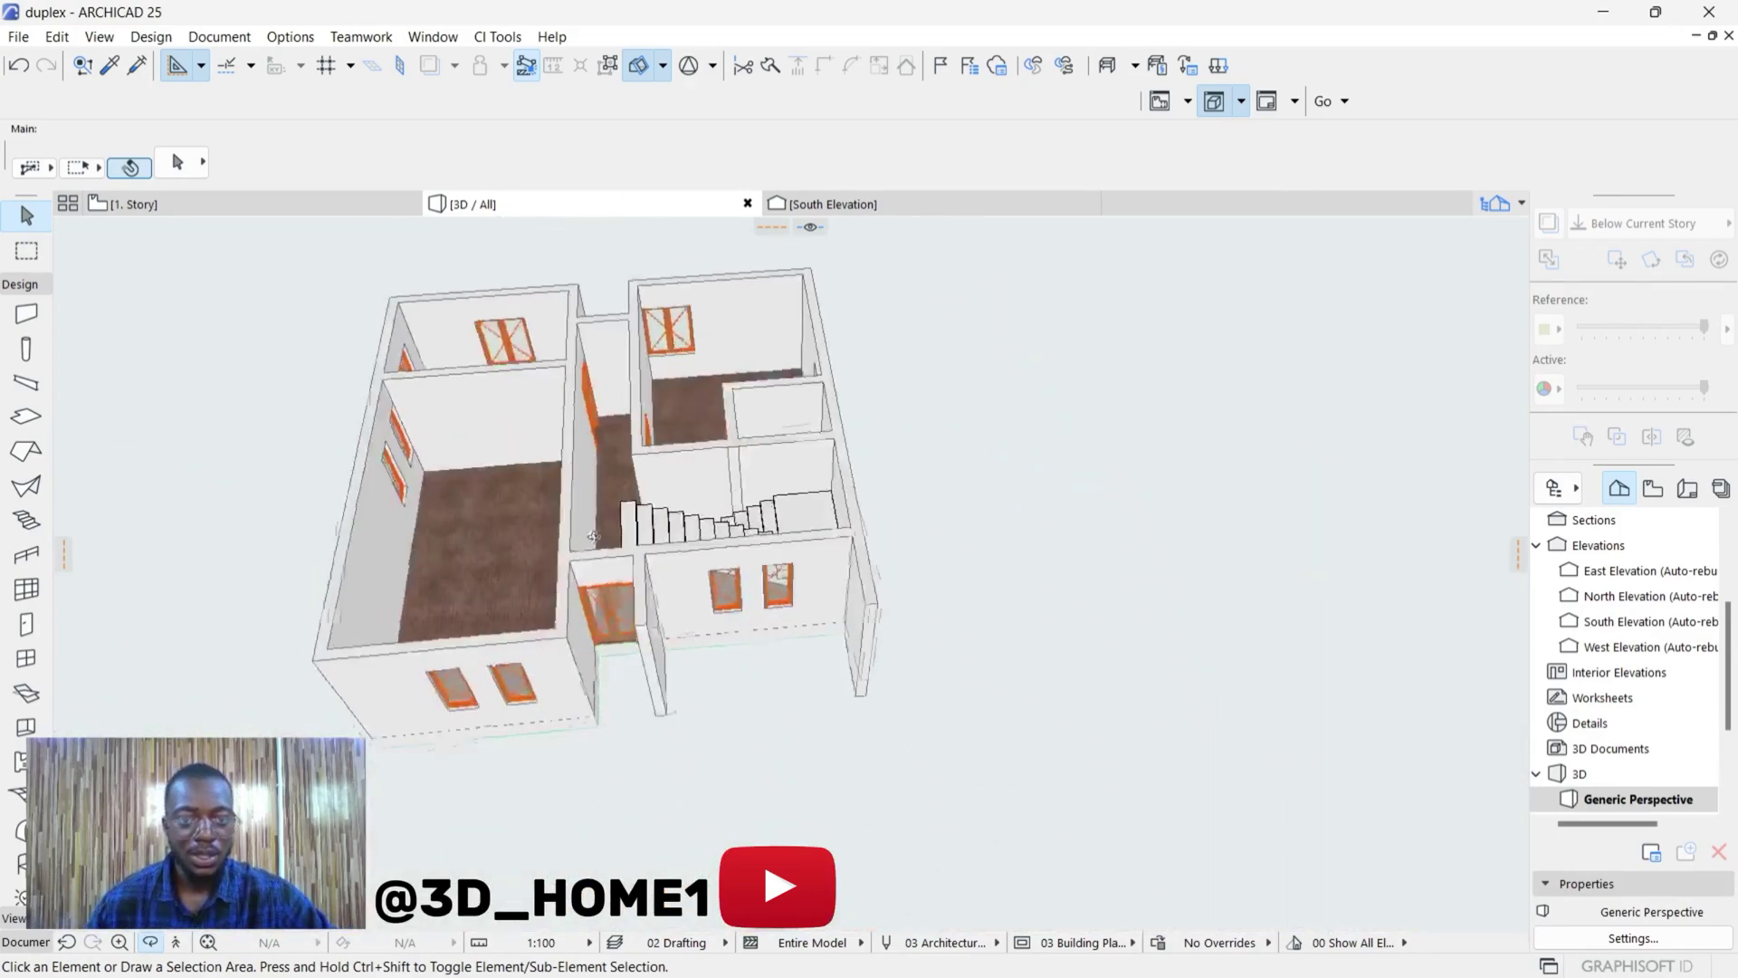
scroll(739, 666, up, 2)
scroll(742, 667, down, 4)
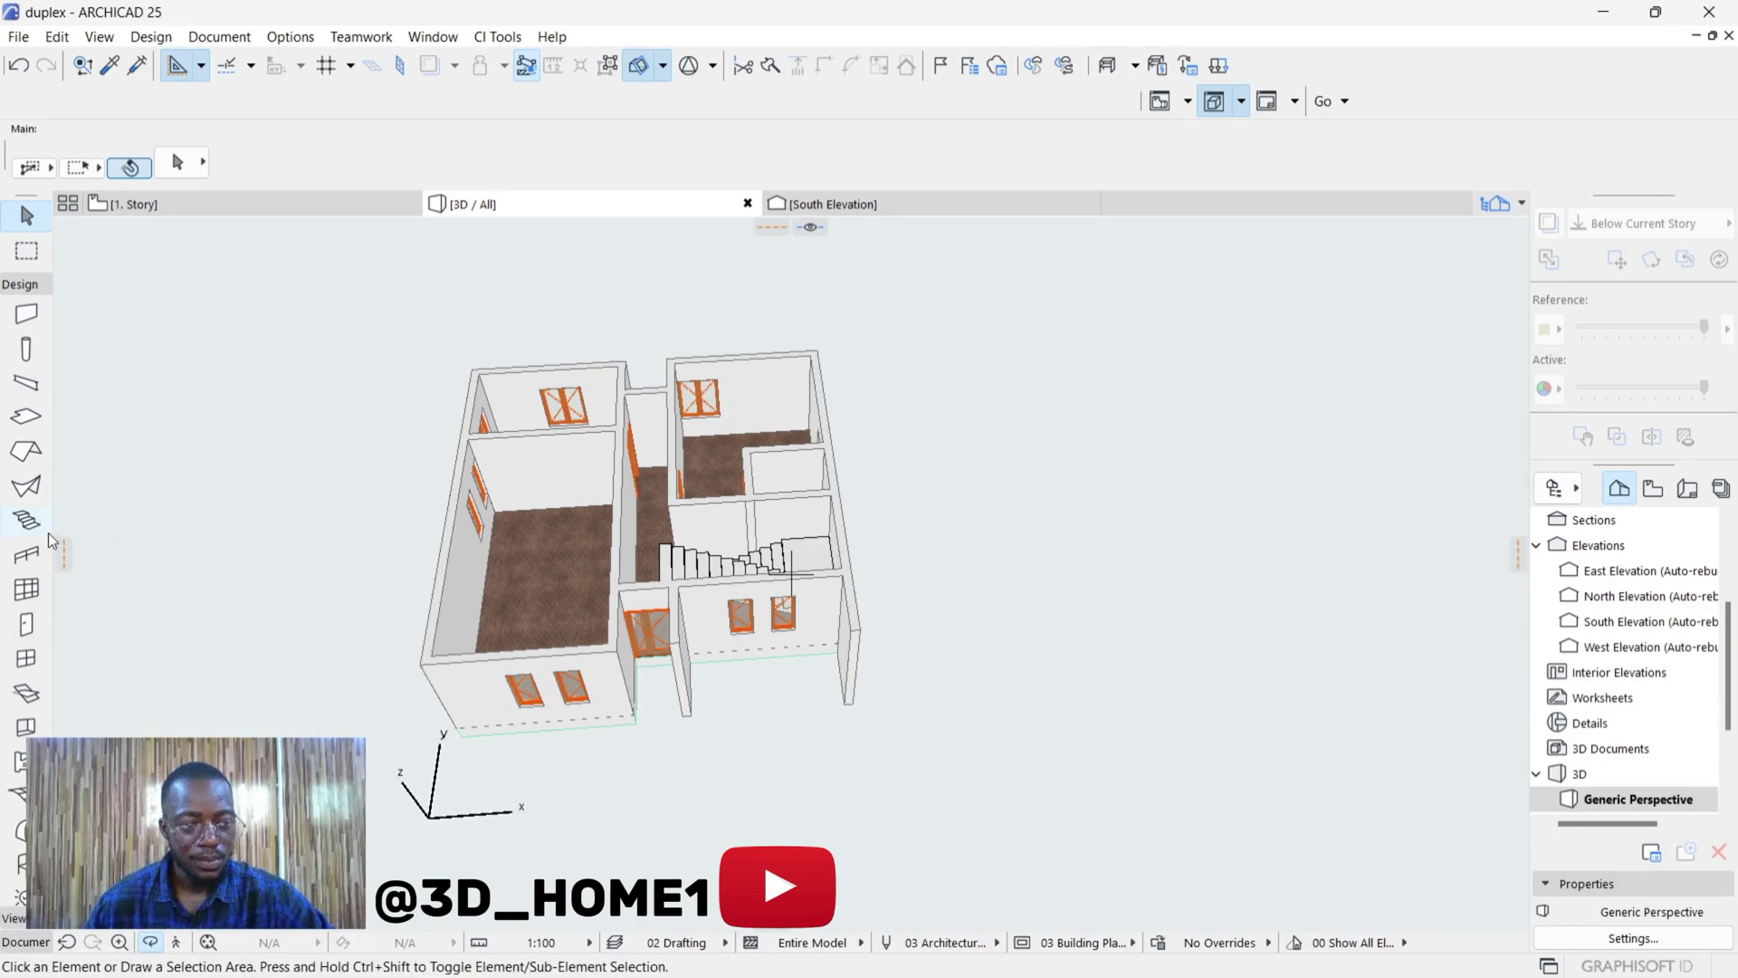
Step: Open the 2. Story floor plan and bring the whole traced outline of the story below into view
scroll(1639, 602, up, 3)
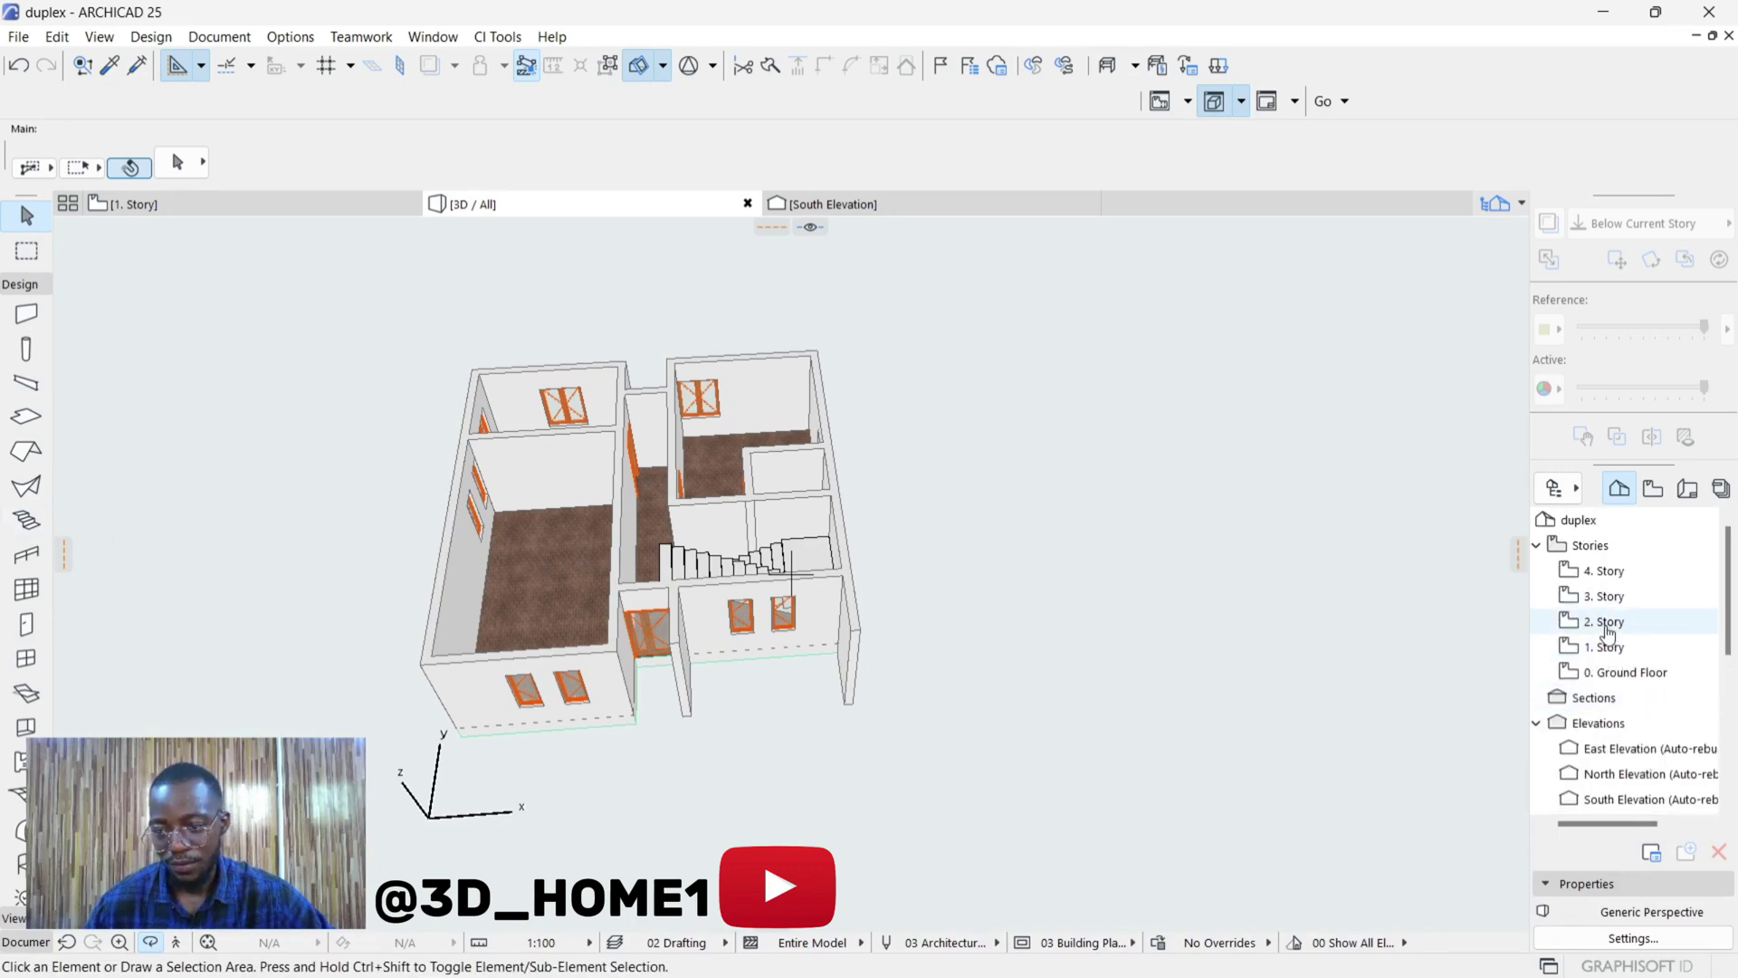
double_click(1608, 625)
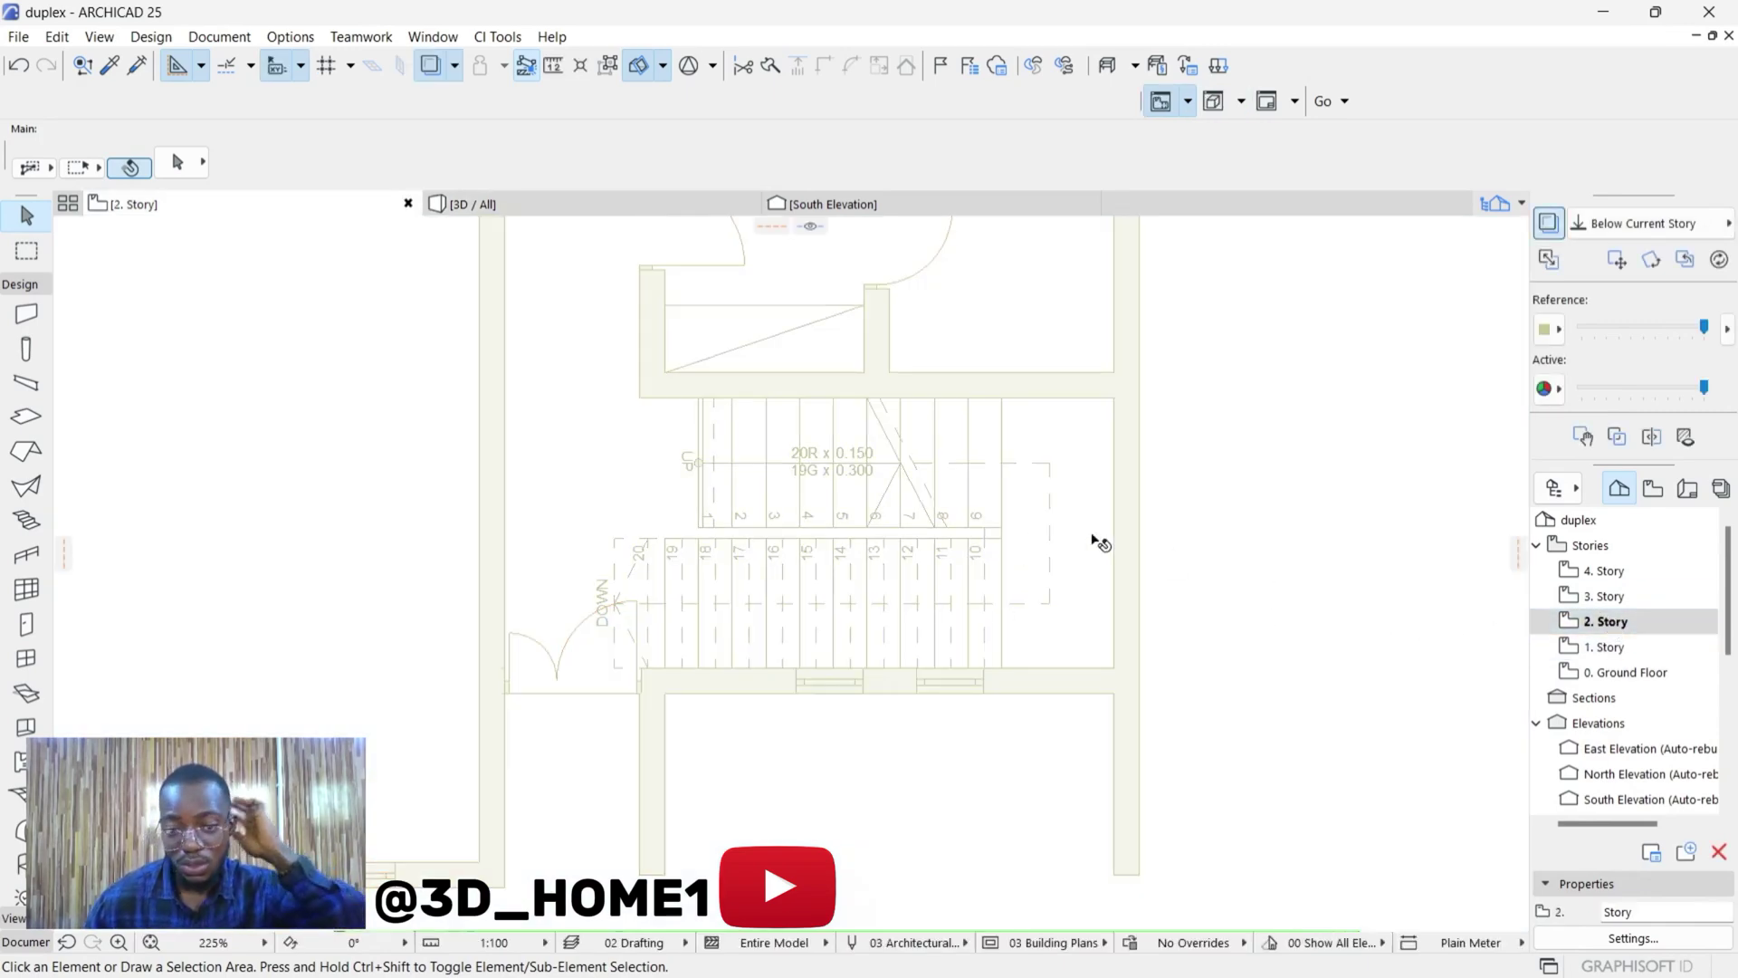
scroll(787, 667, down, 5)
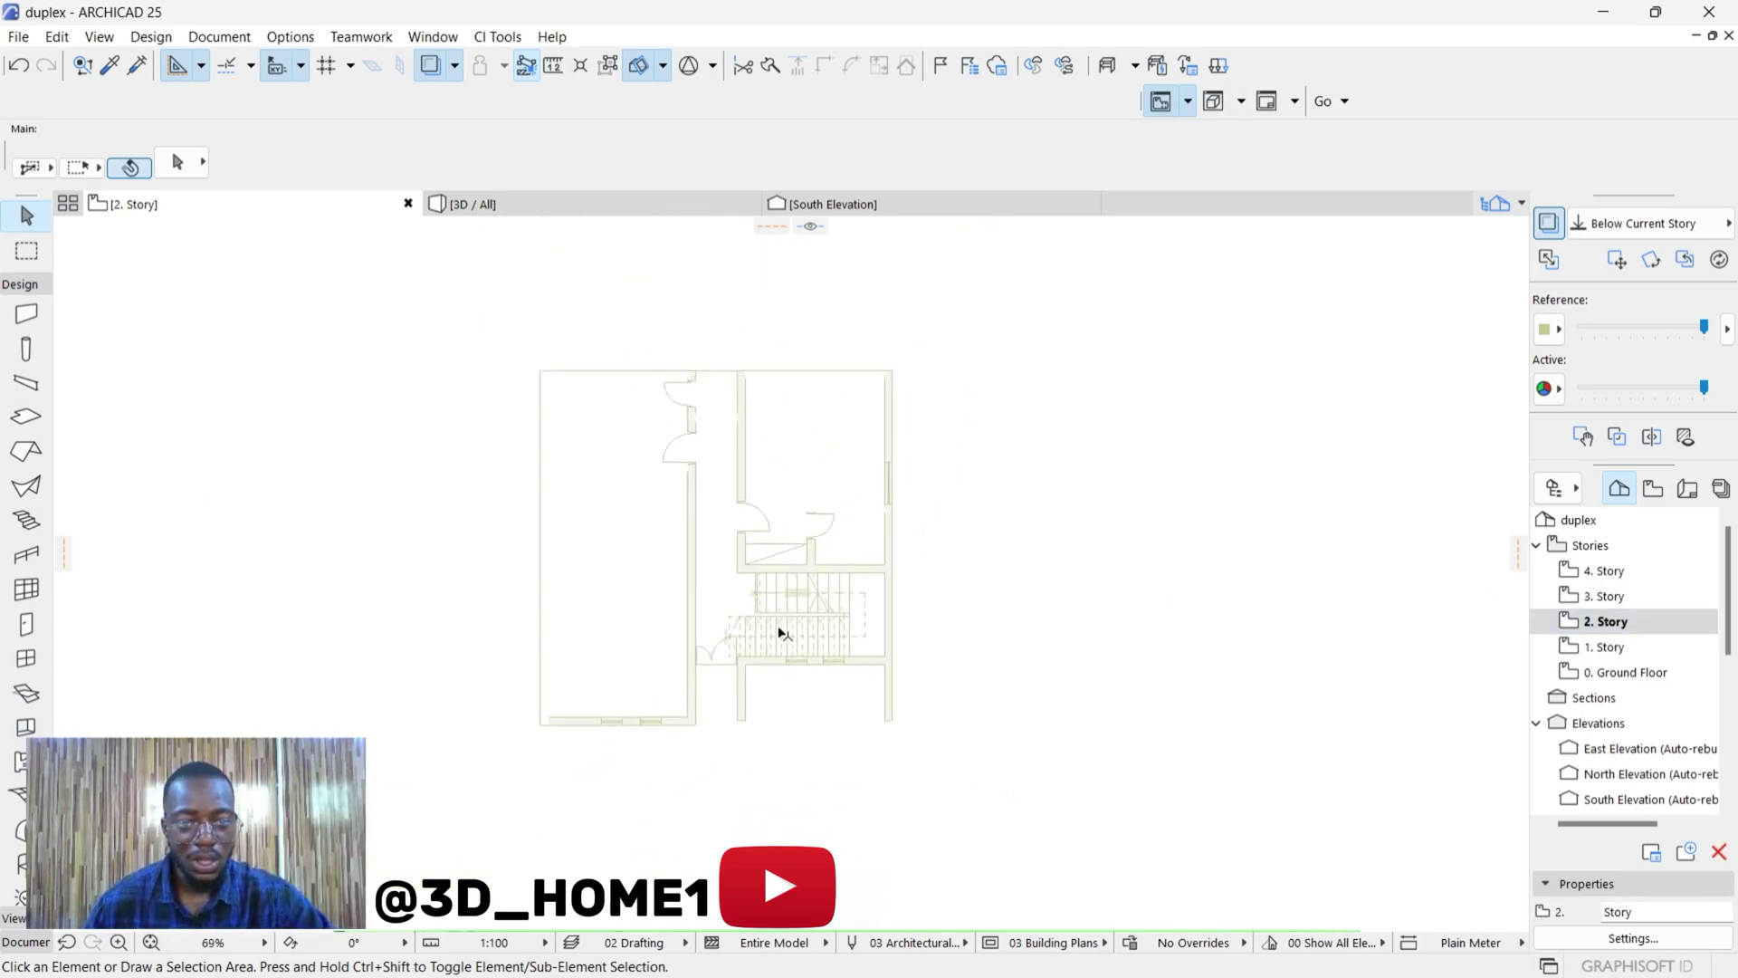
scroll(803, 500, down, 2)
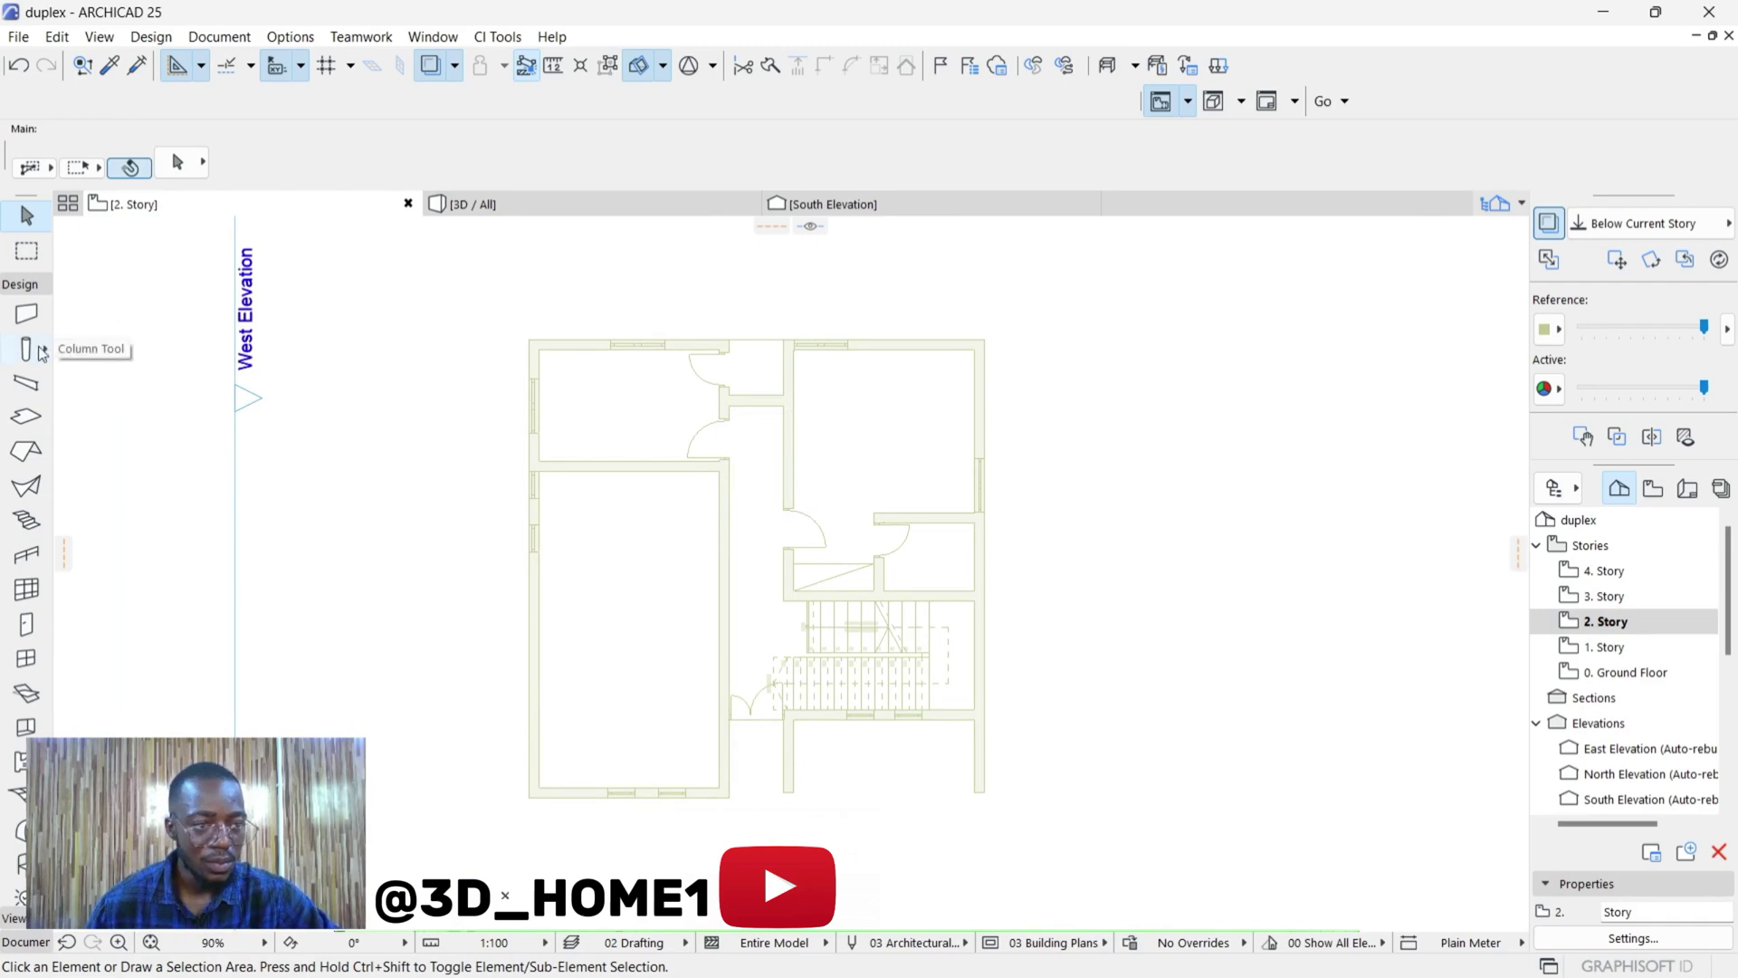
Step: Activate the Slab tool and review its default geometry, material and surface settings, keeping them as they are
click(26, 417)
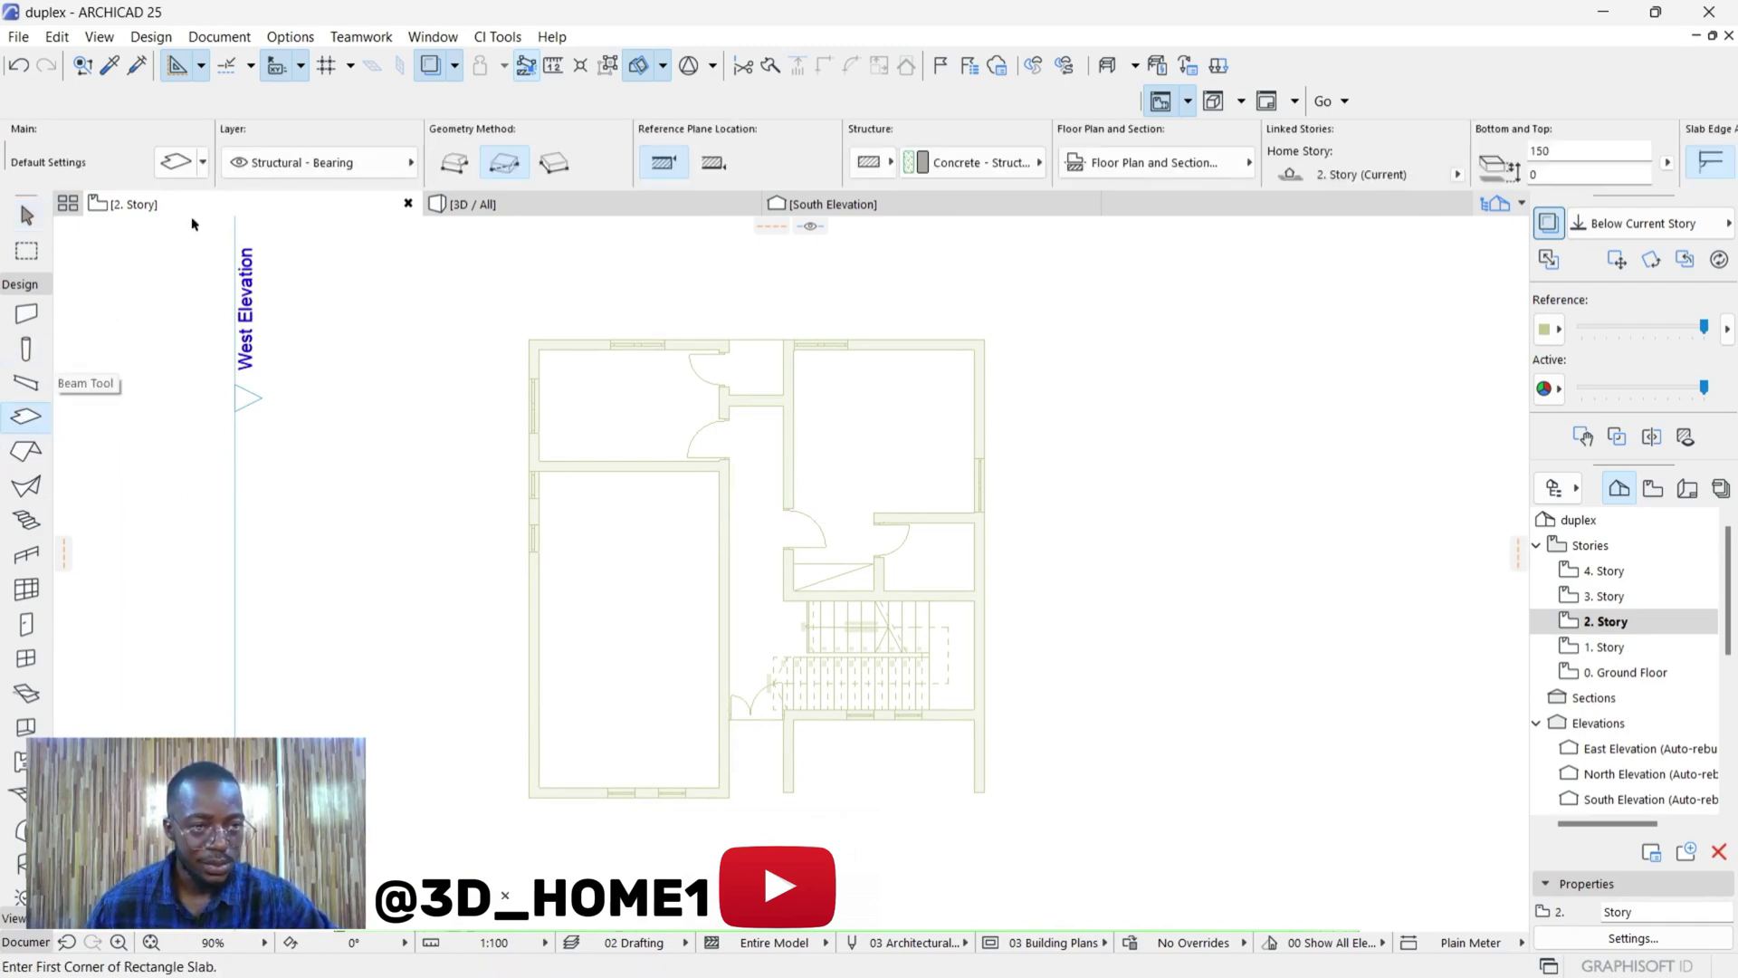
click(175, 162)
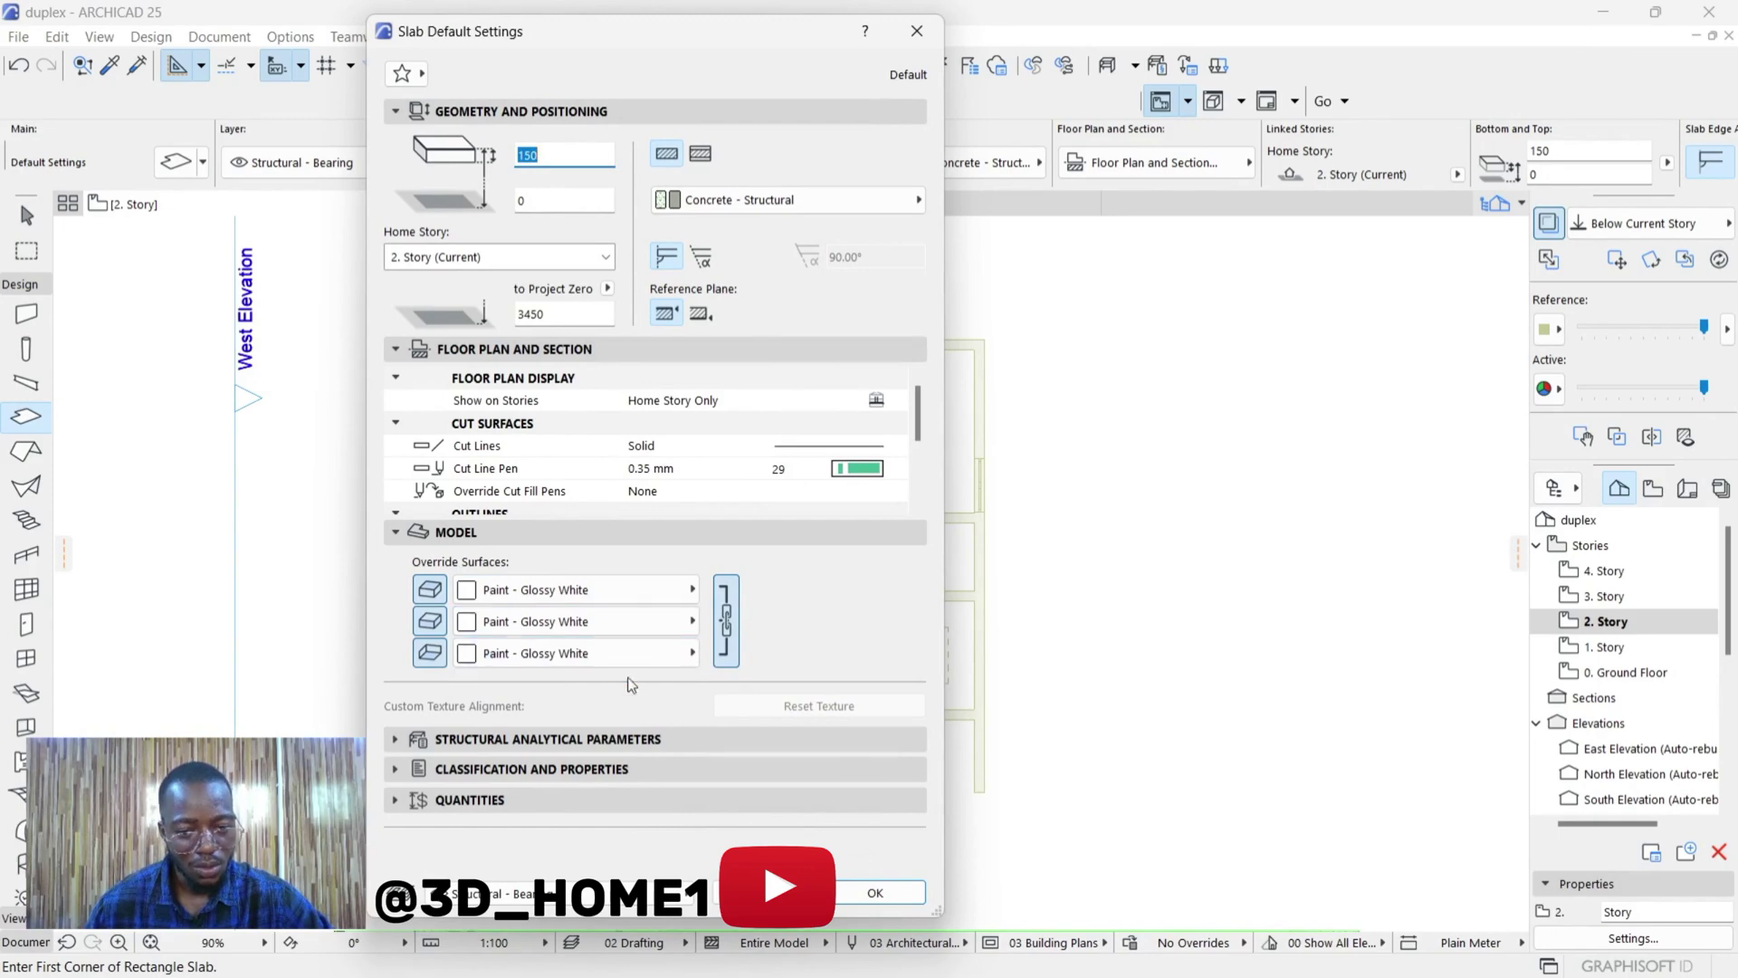
click(876, 893)
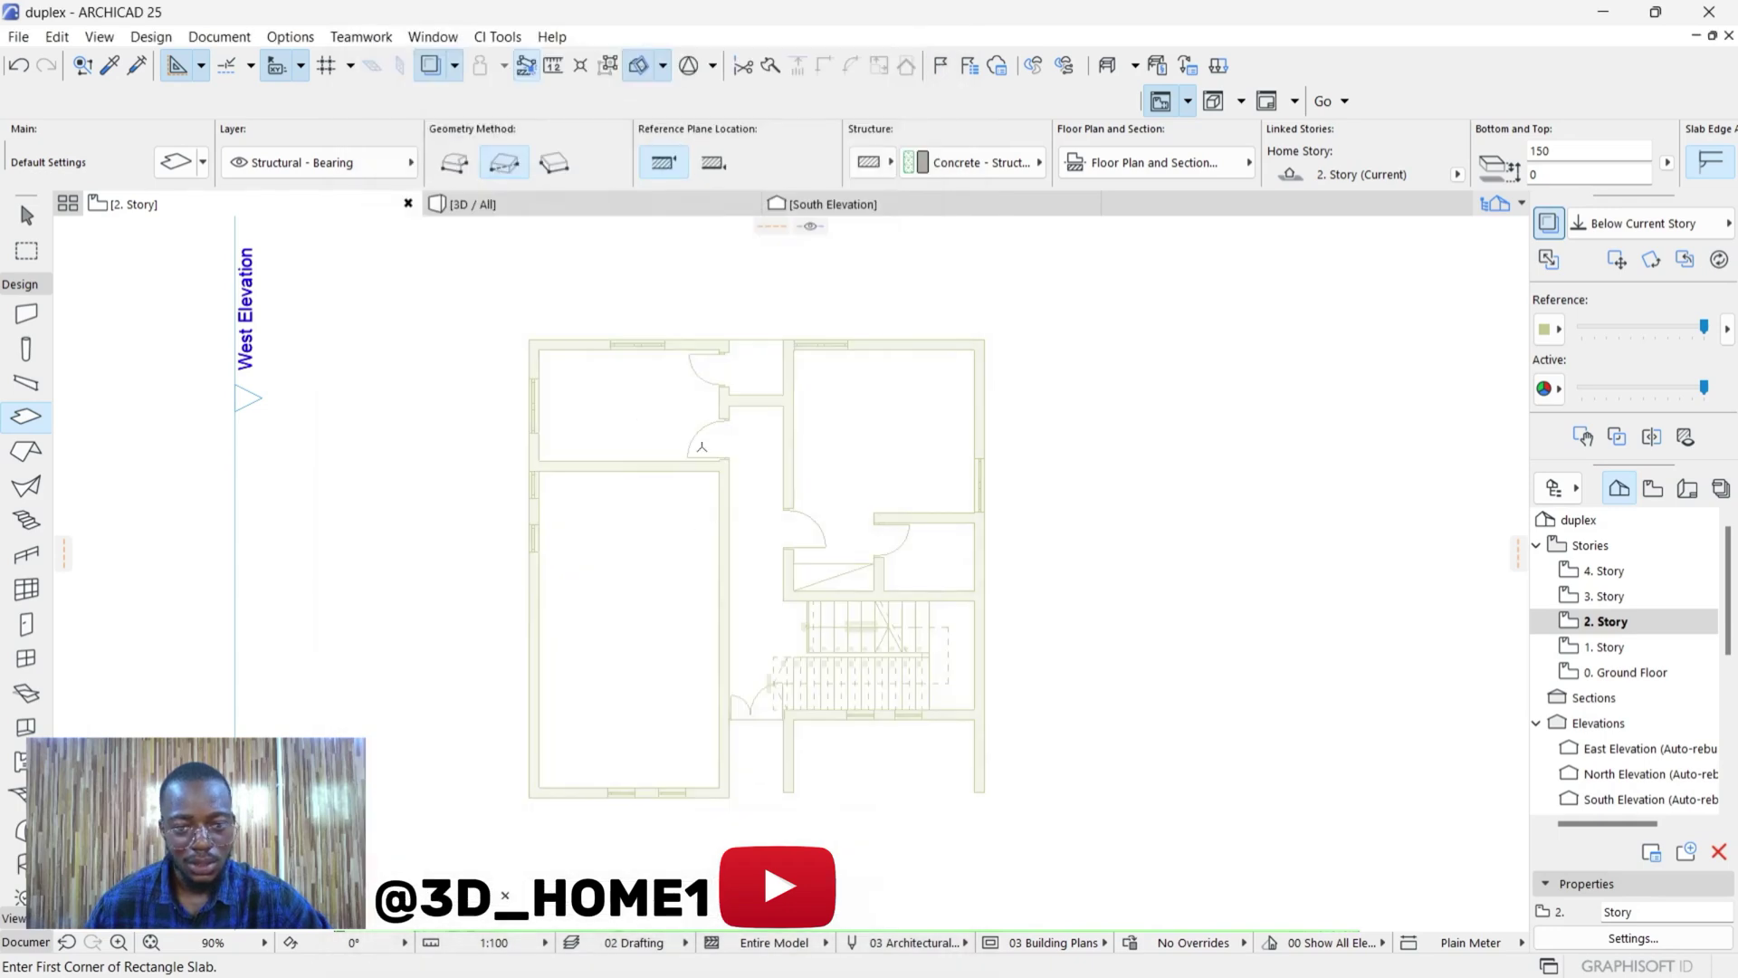
scroll(701, 446, up, 3)
scroll(544, 364, down, 4)
scroll(553, 373, up, 1)
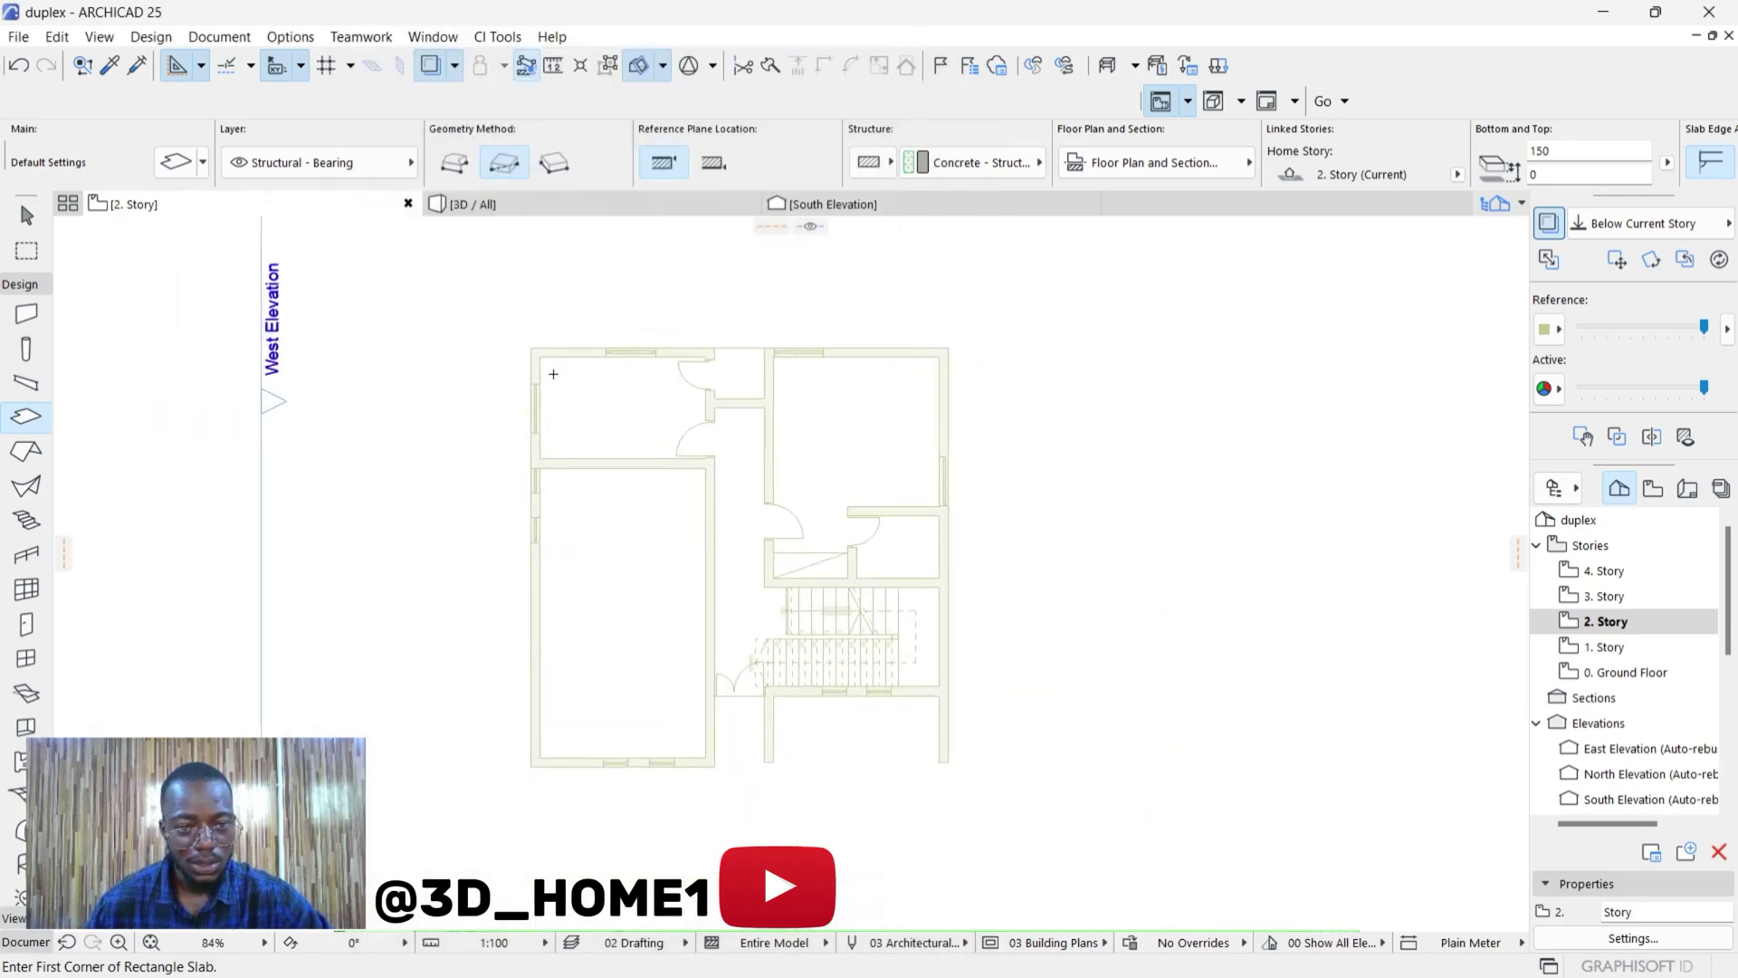
scroll(553, 373, up, 3)
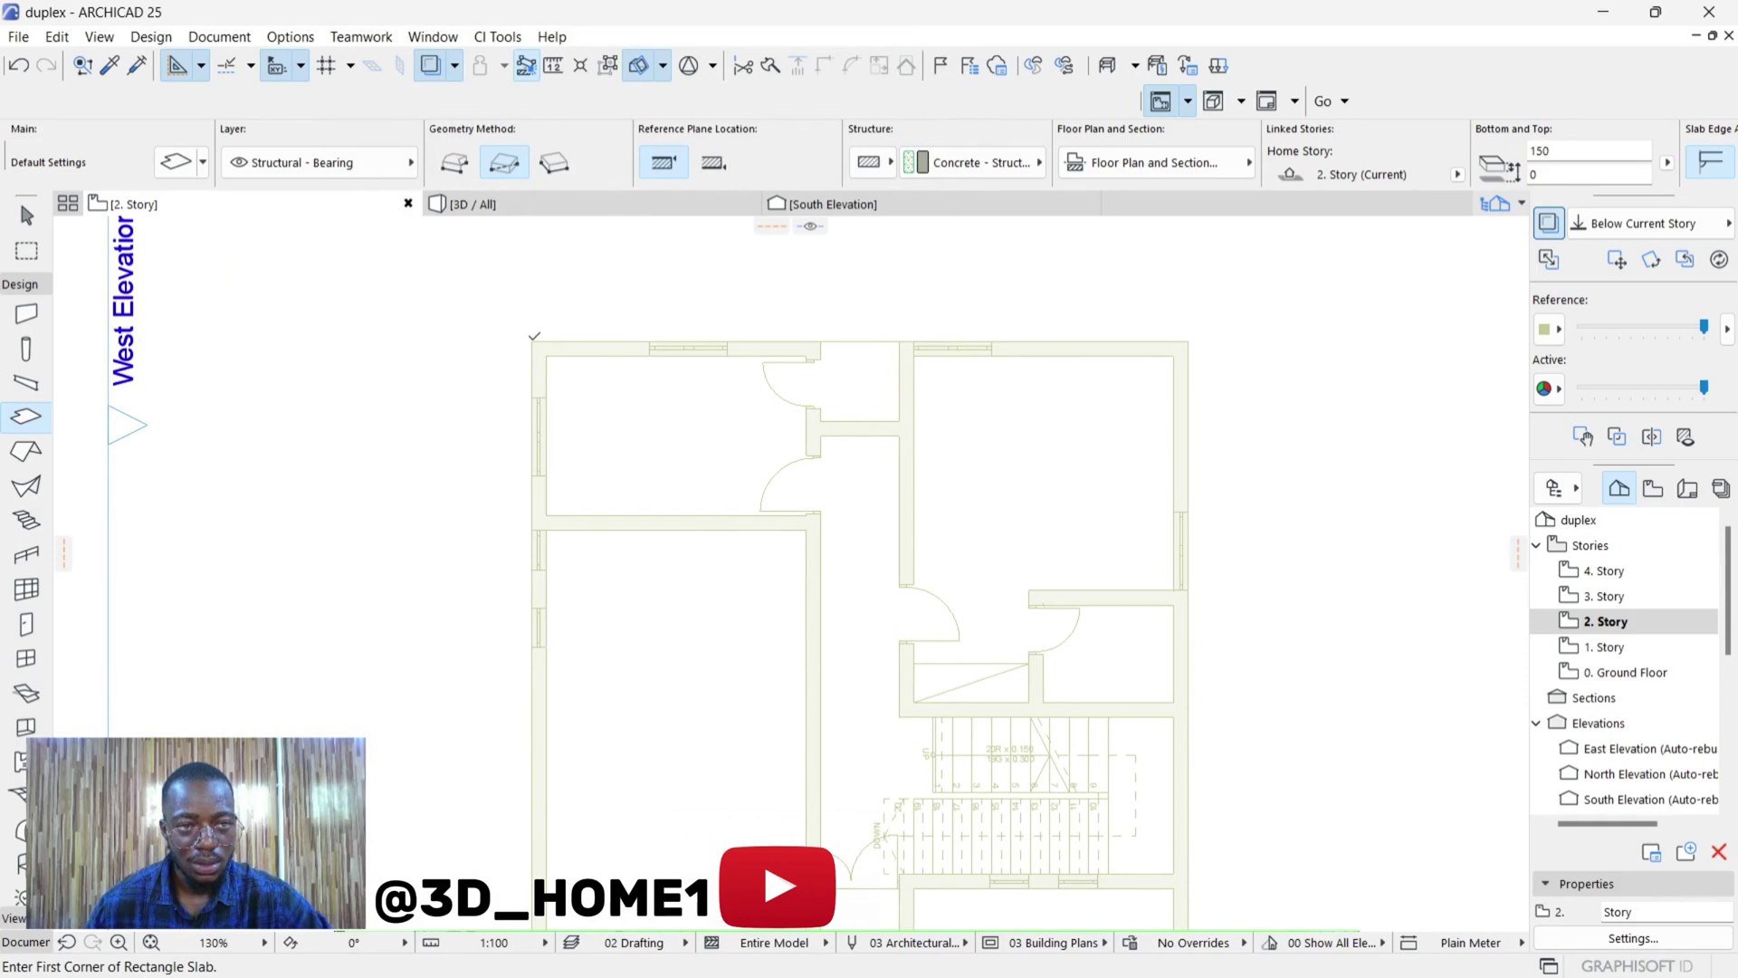
click(175, 162)
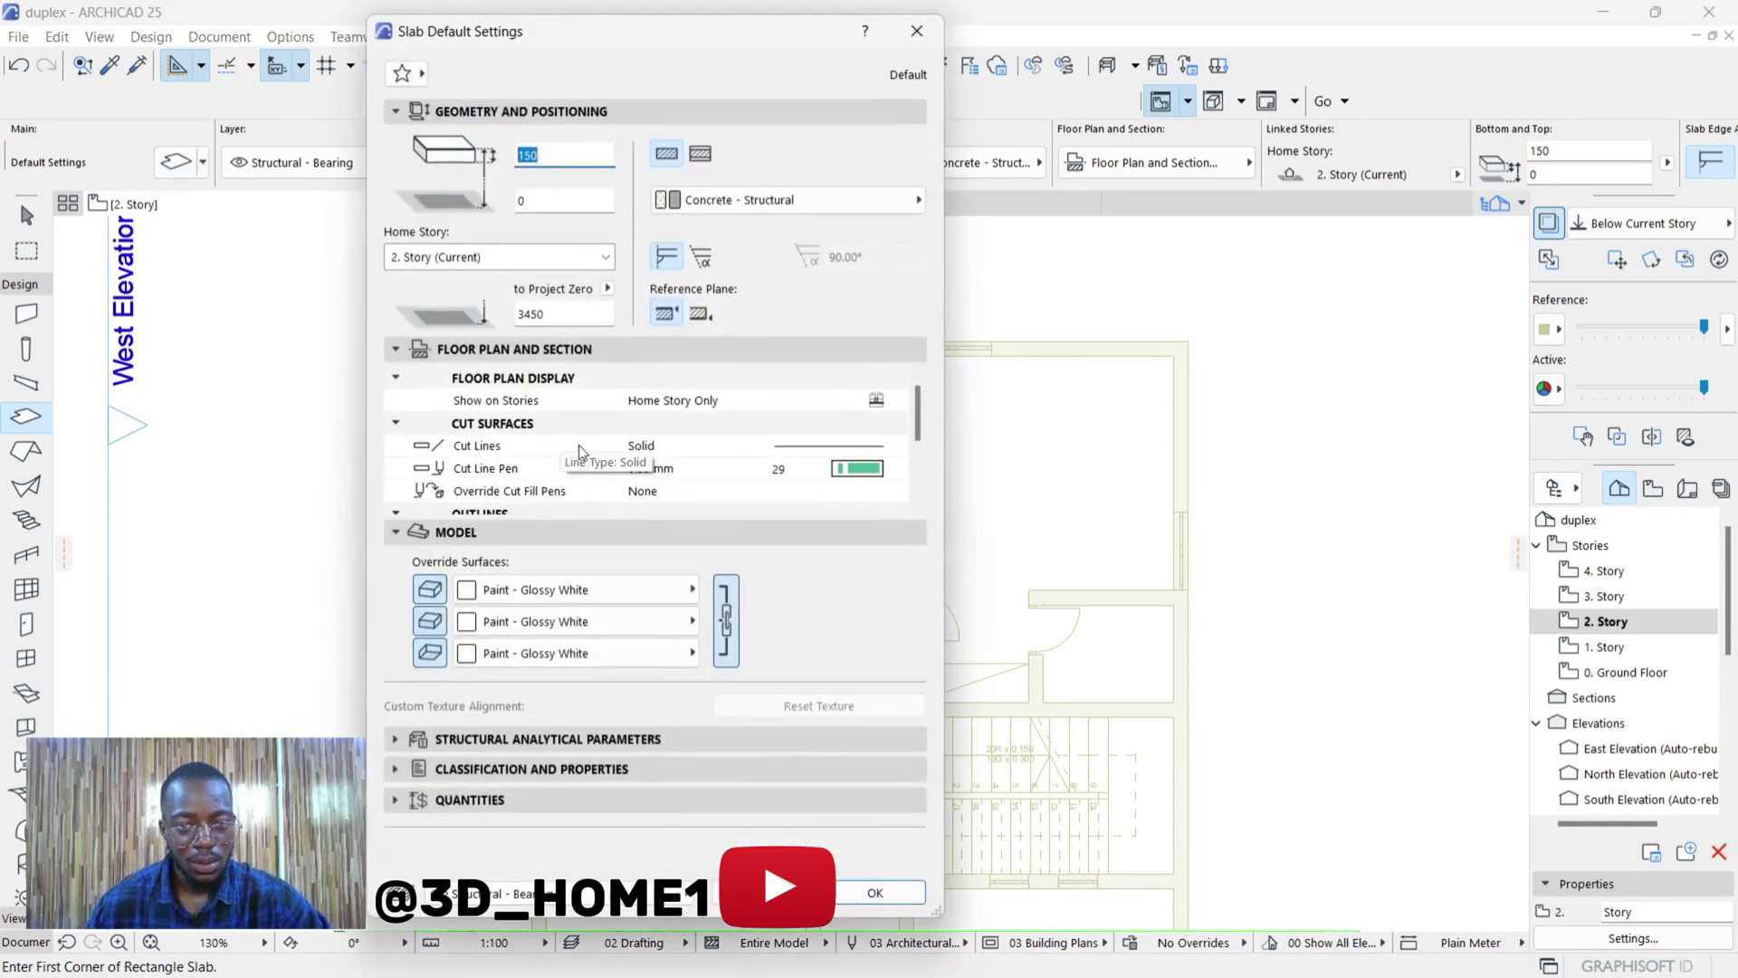
click(895, 898)
scroll(590, 326, down, 4)
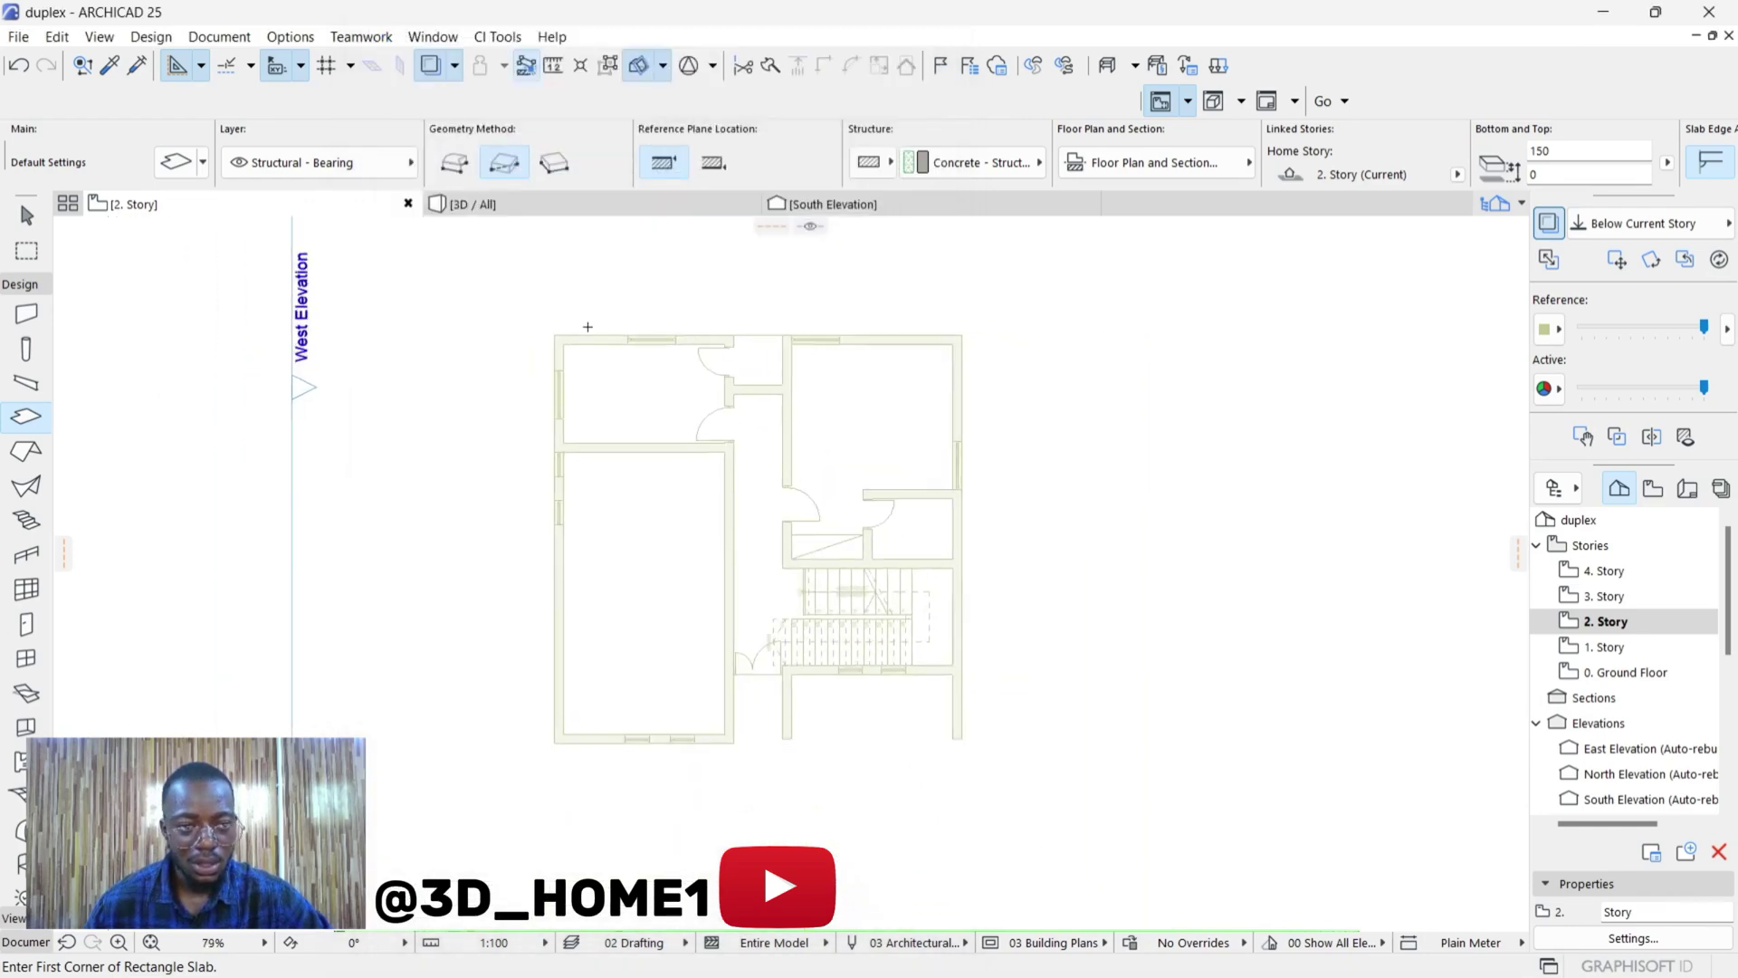
scroll(563, 352, up, 3)
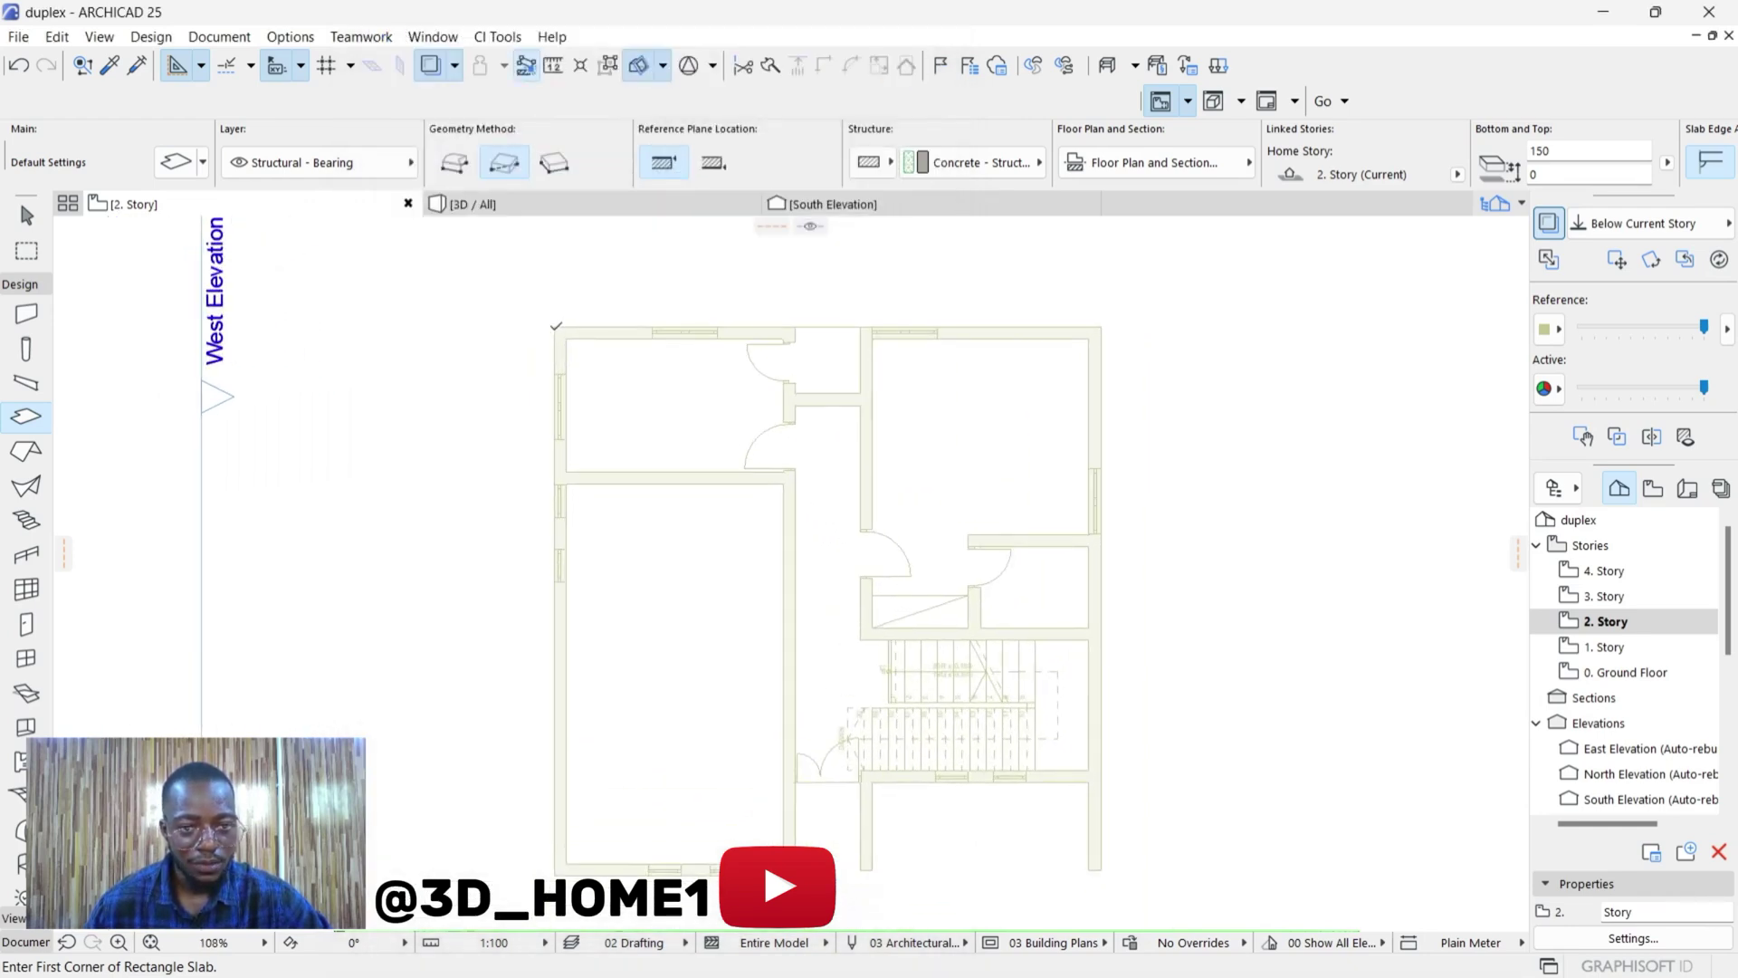
click(556, 323)
scroll(555, 634, down, 2)
scroll(561, 607, up, 6)
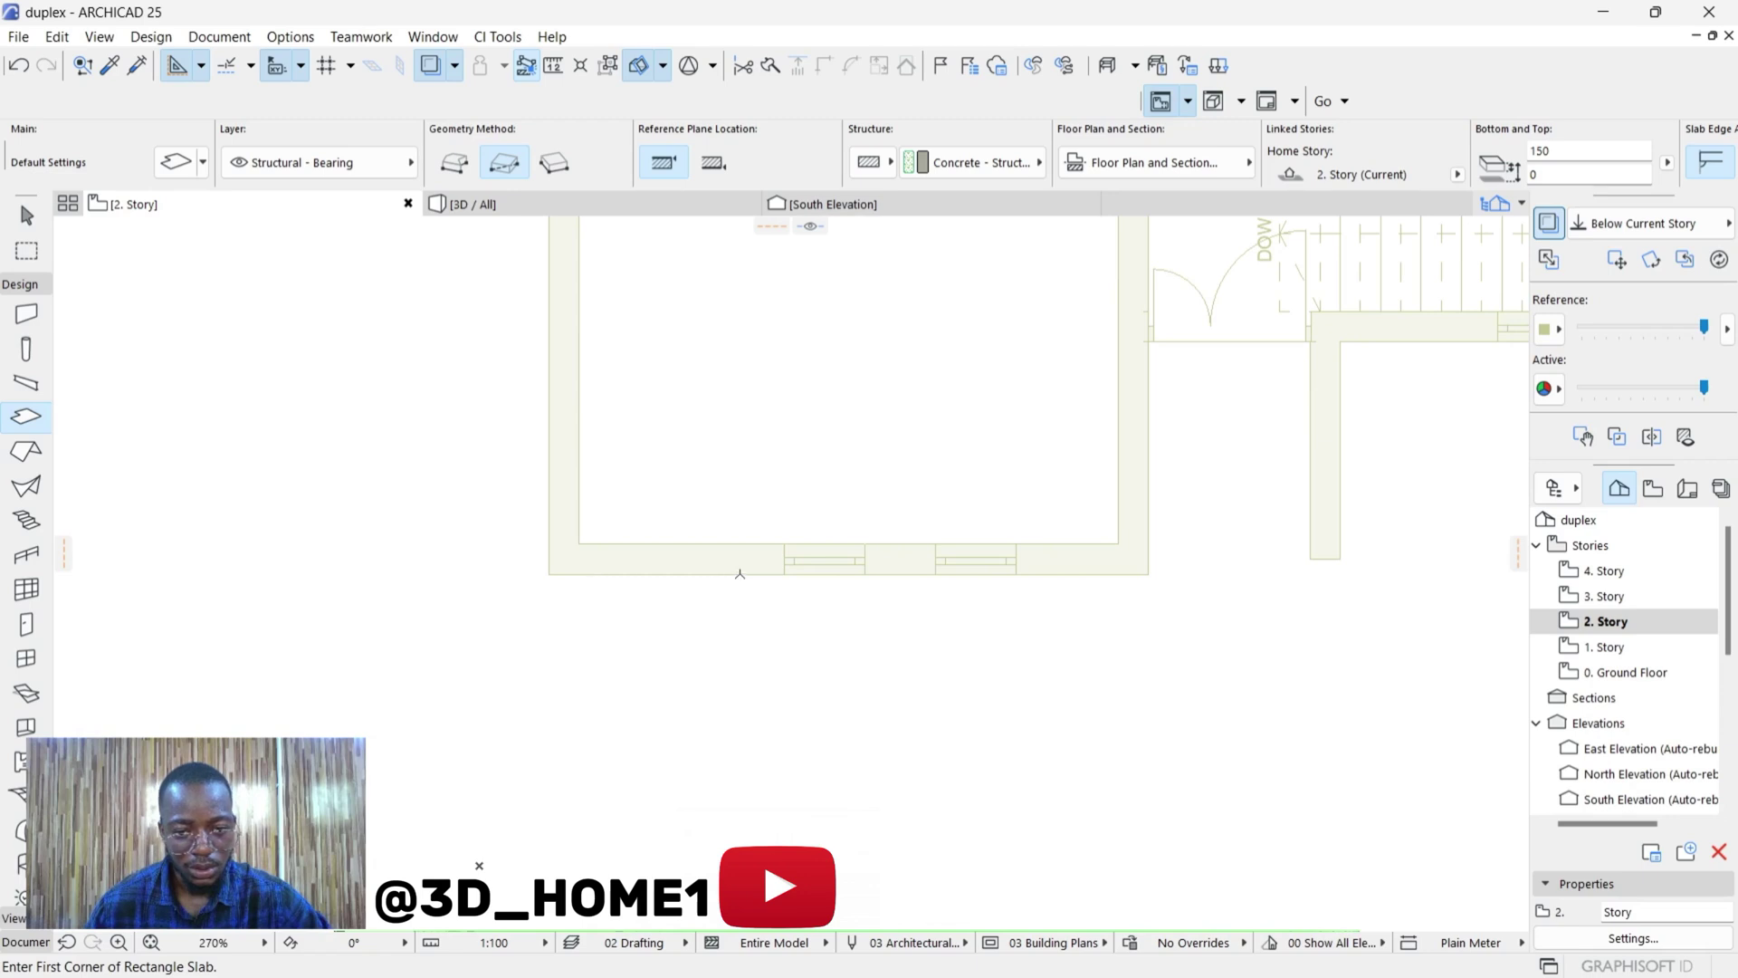
scroll(574, 811, down, 5)
scroll(543, 384, up, 2)
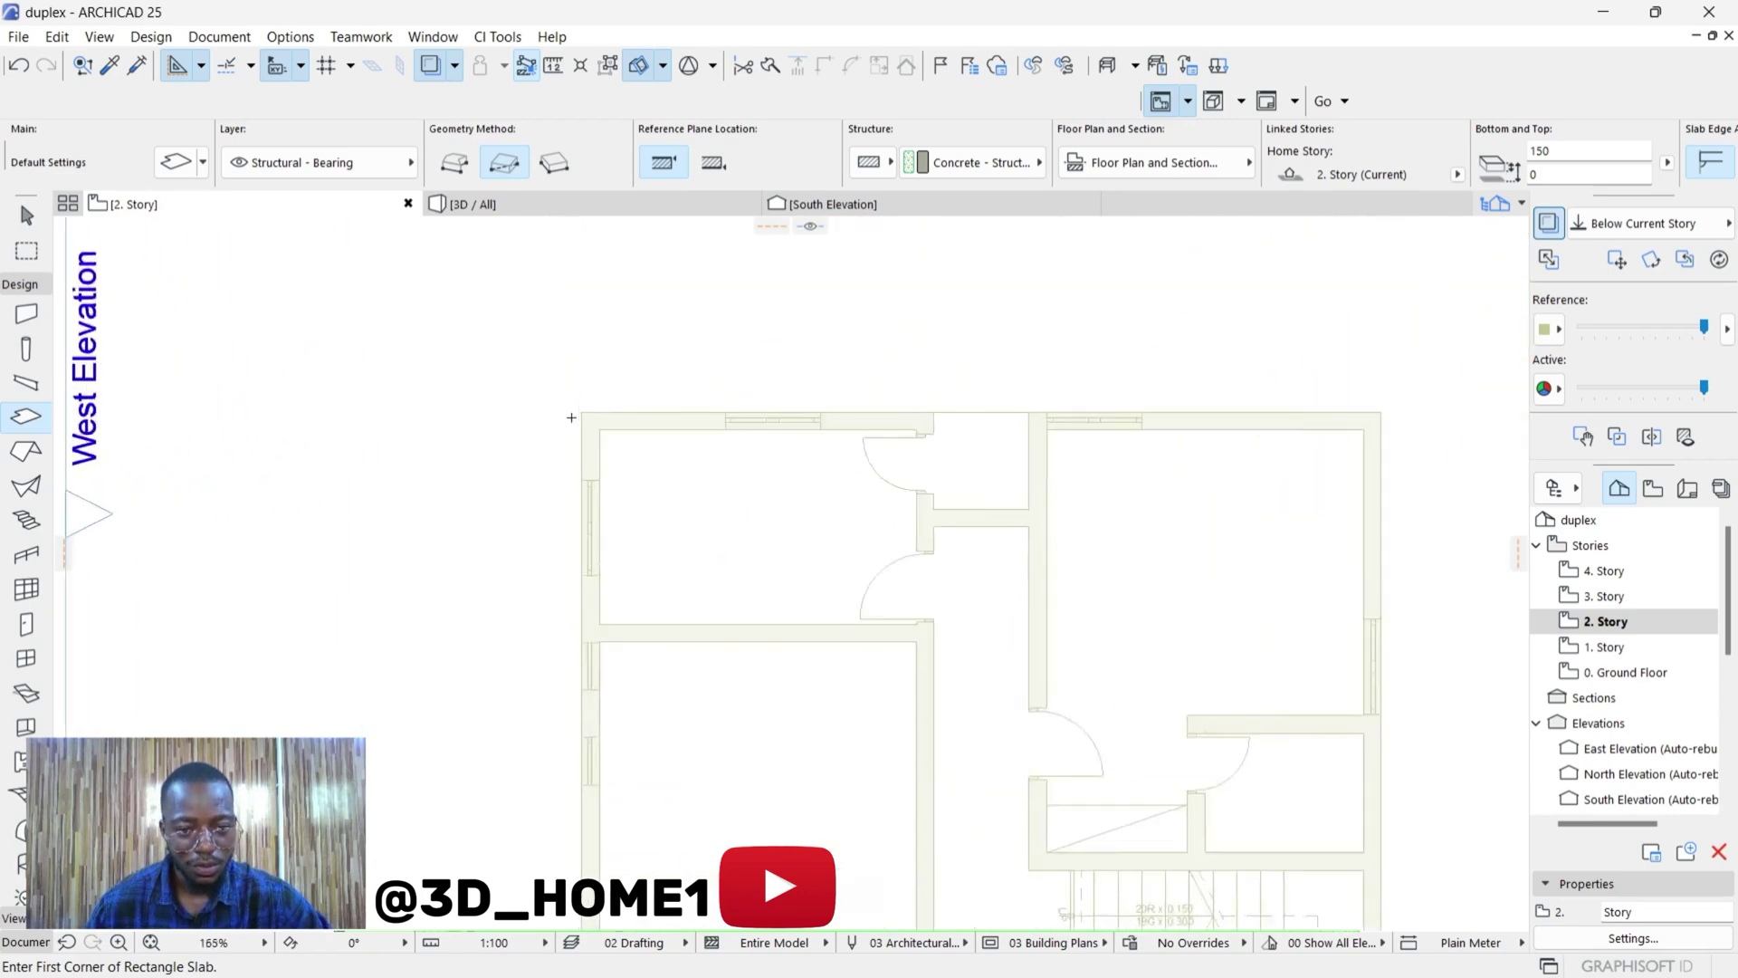
scroll(571, 418, up, 1)
Step: Start a polygonal slab at the building's upper-left outer corner and run its edge down to the lower-left outer corner
click(584, 409)
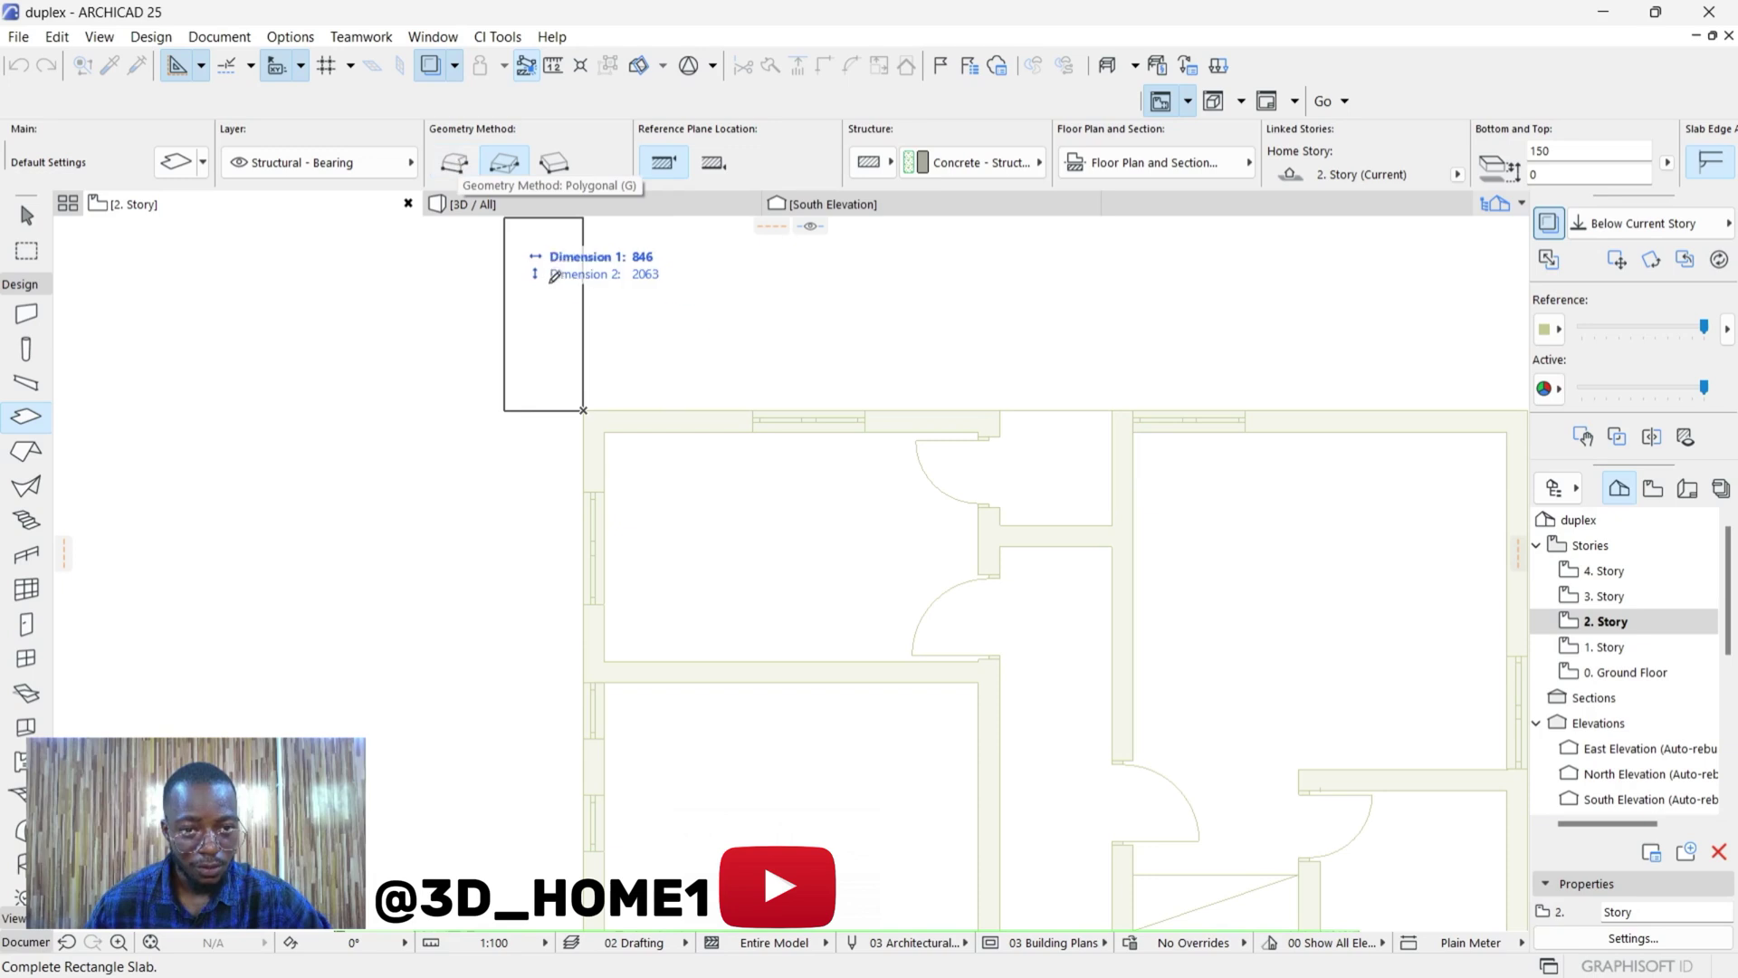
click(455, 163)
scroll(566, 385, down, 5)
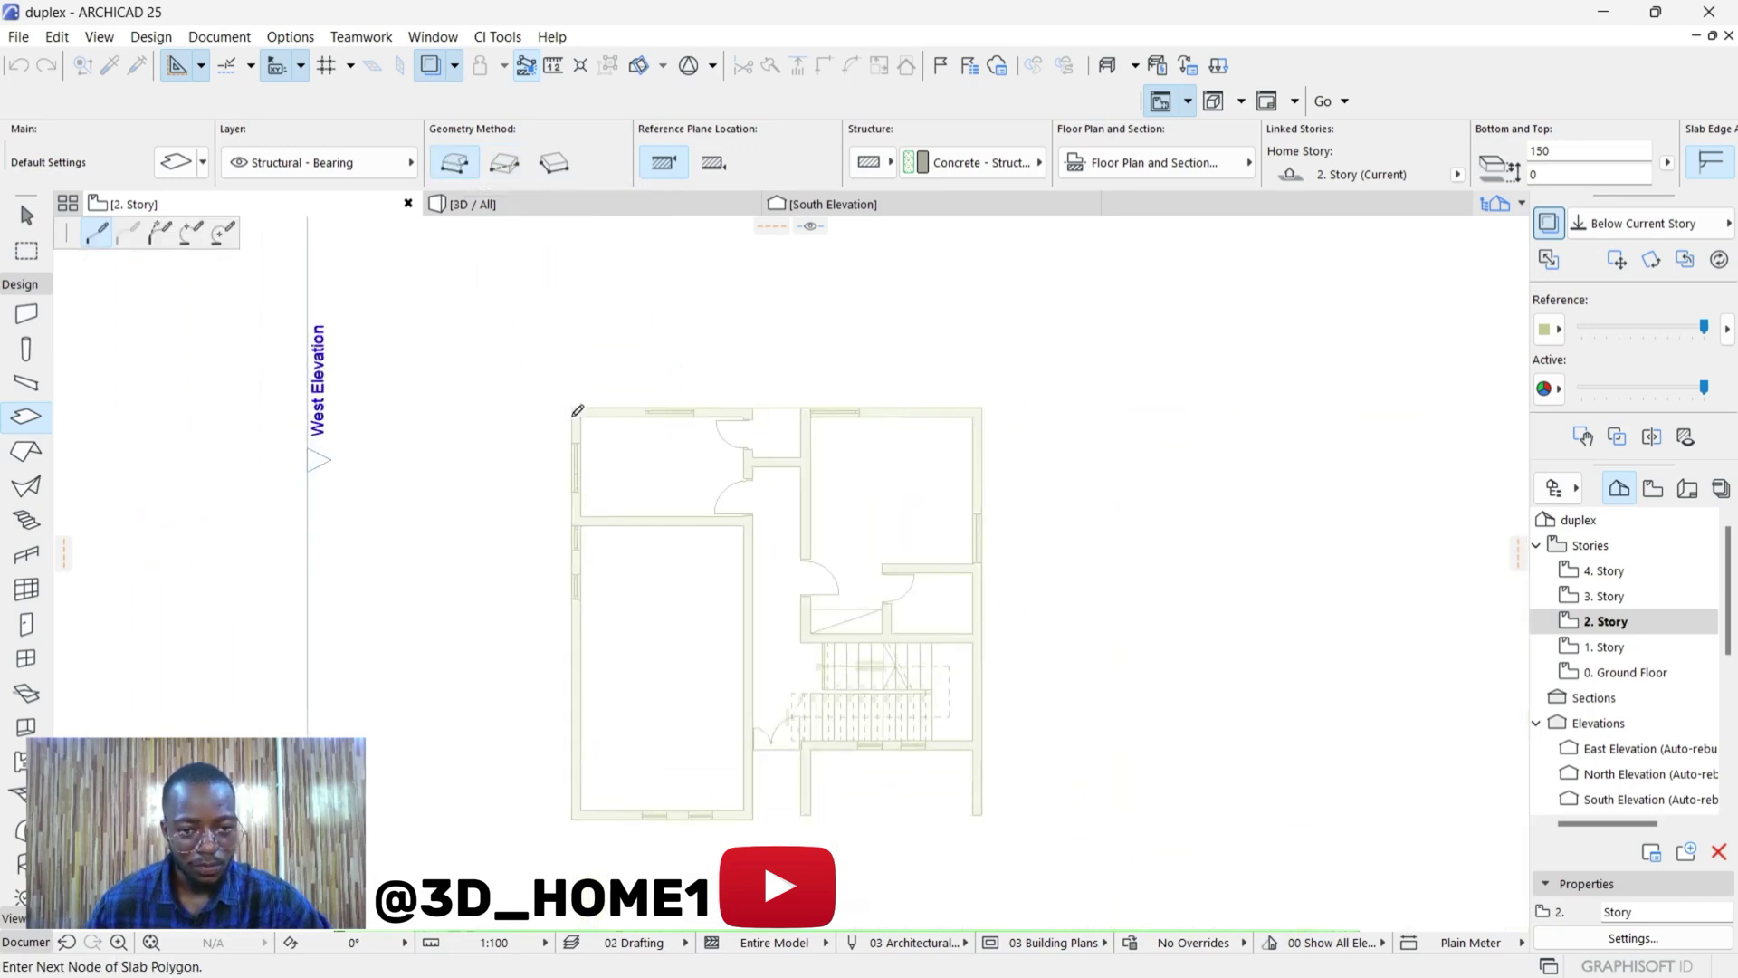
scroll(567, 576, up, 10)
click(571, 583)
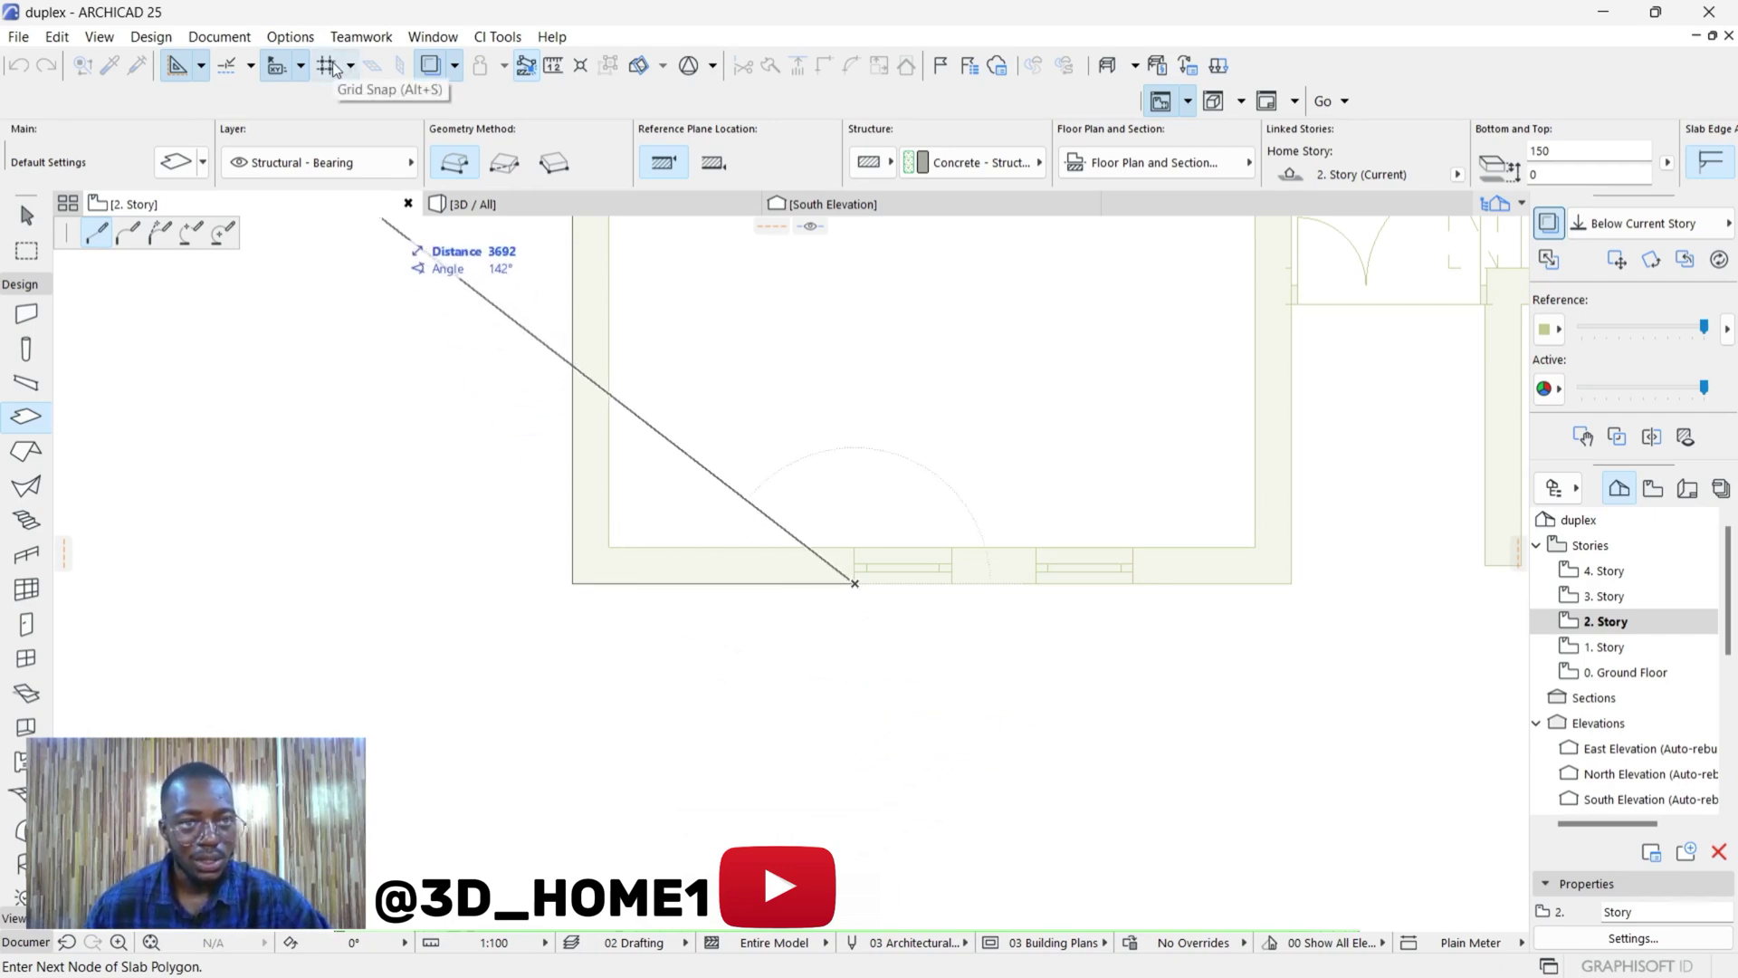
Step: Turn on Snap to Snap Grid and extend the slab outline about 600 mm outward from the first front window's near edge
click(353, 74)
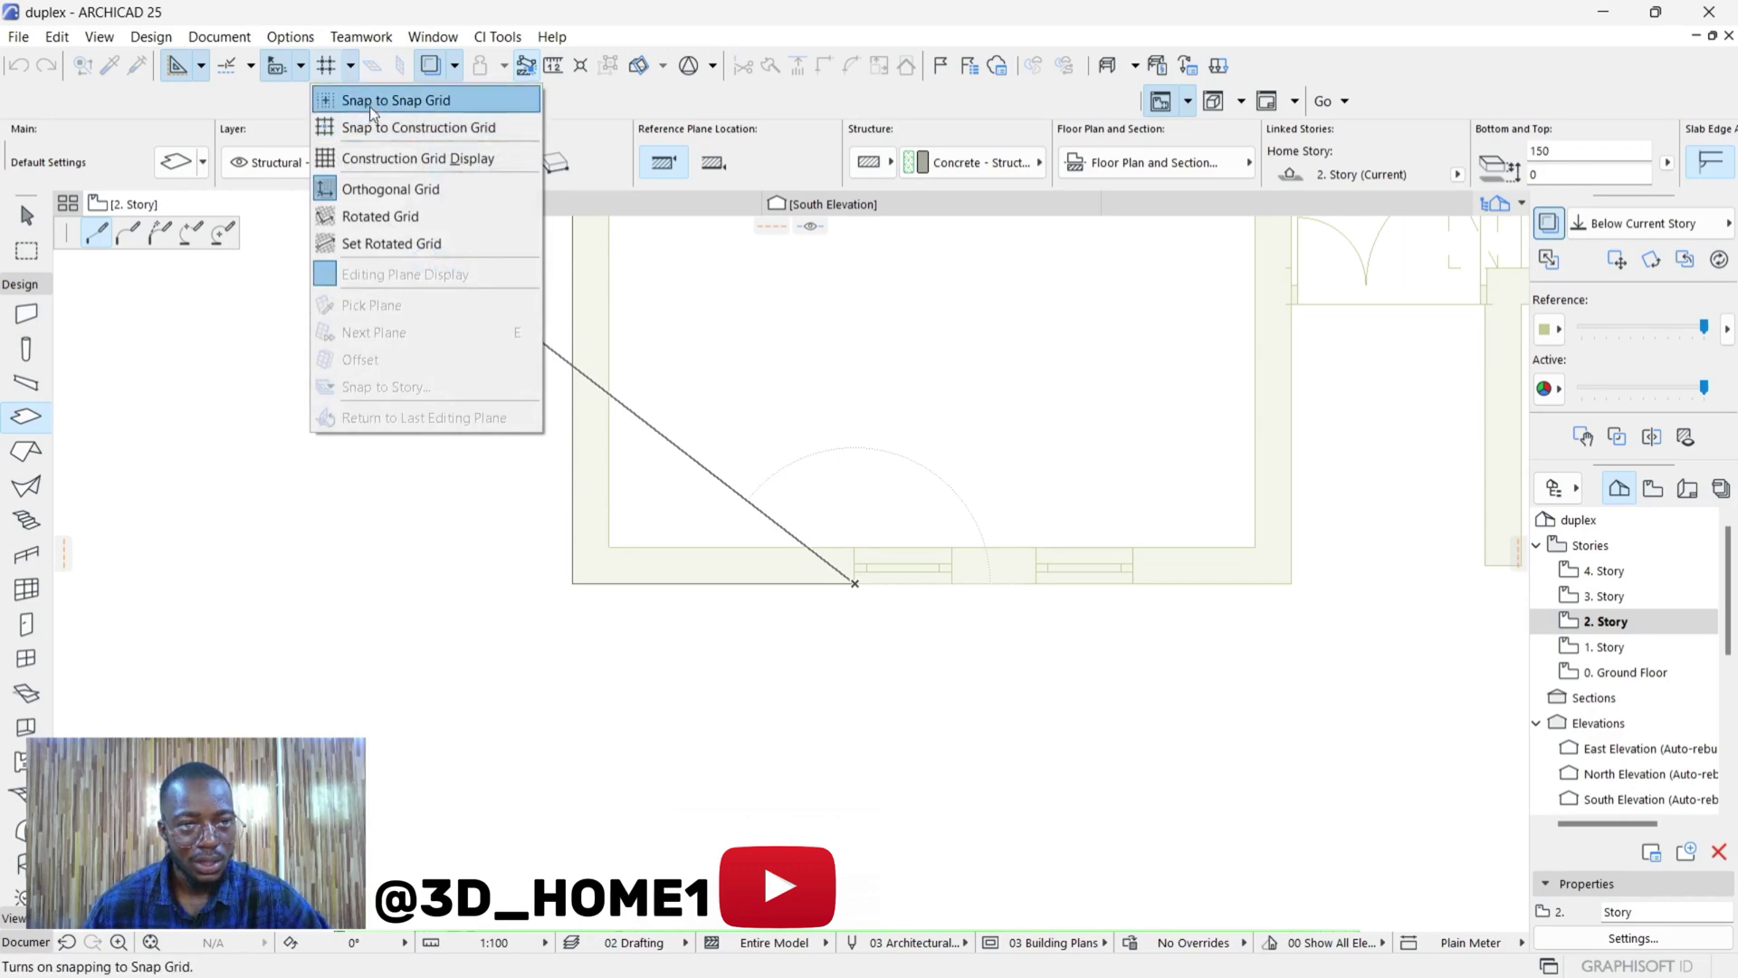
click(331, 101)
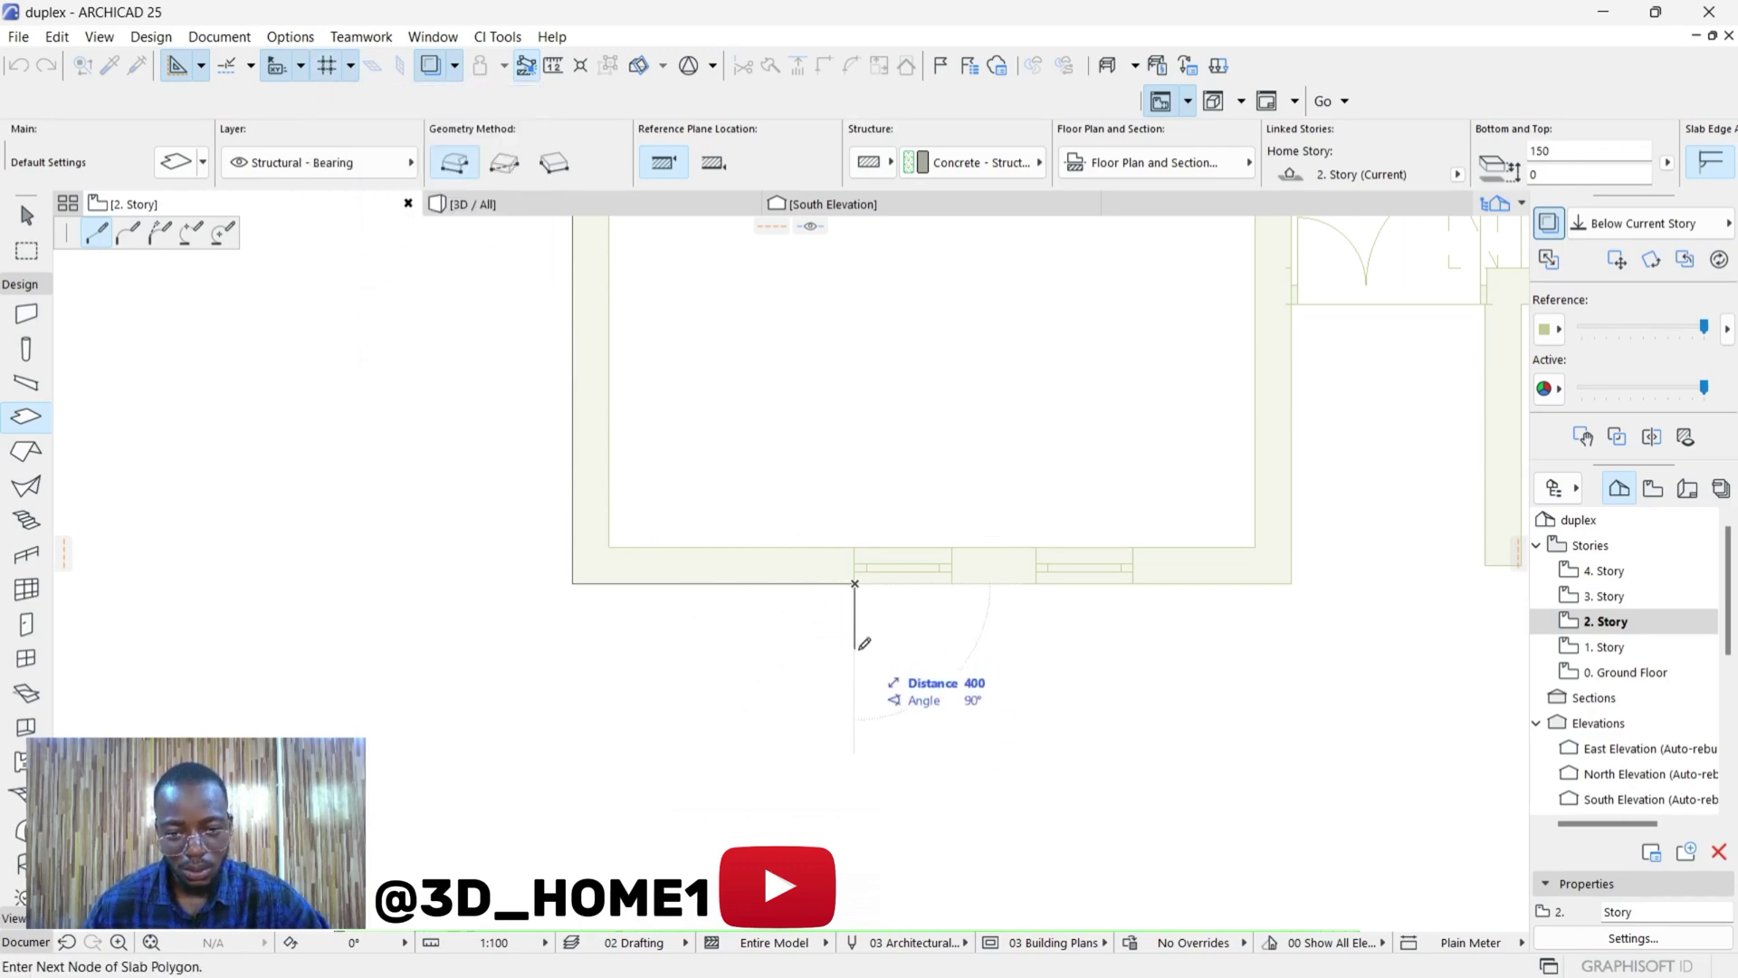
text(600)
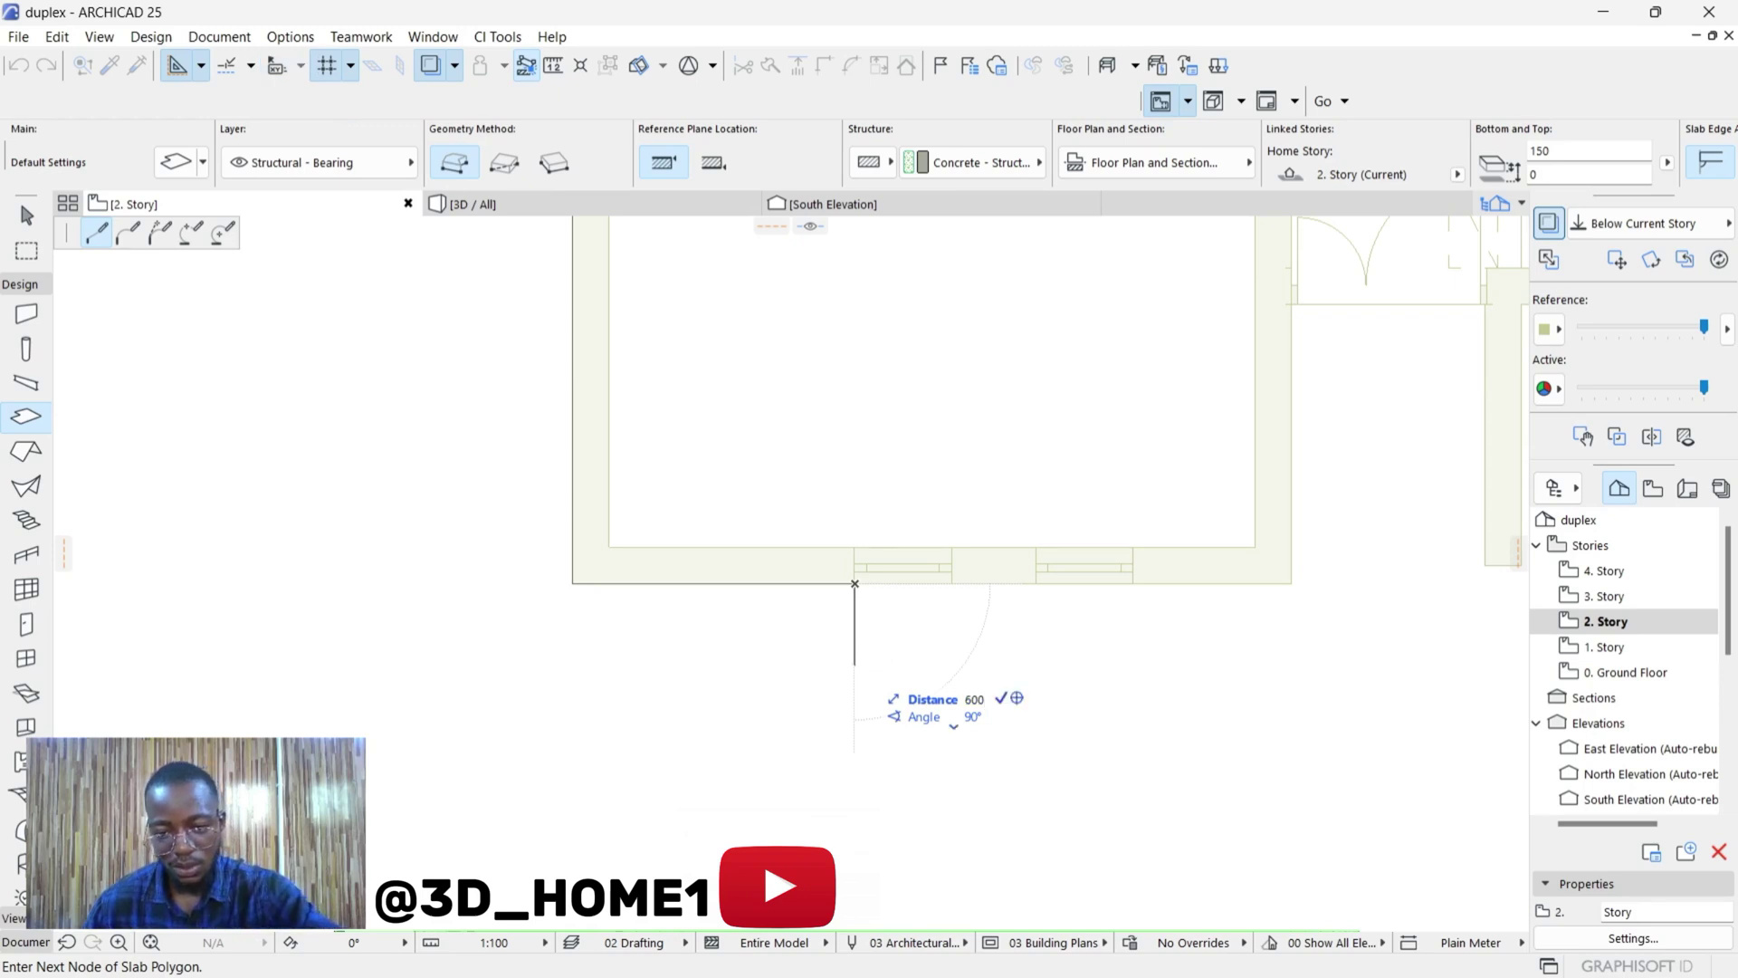
key(Return)
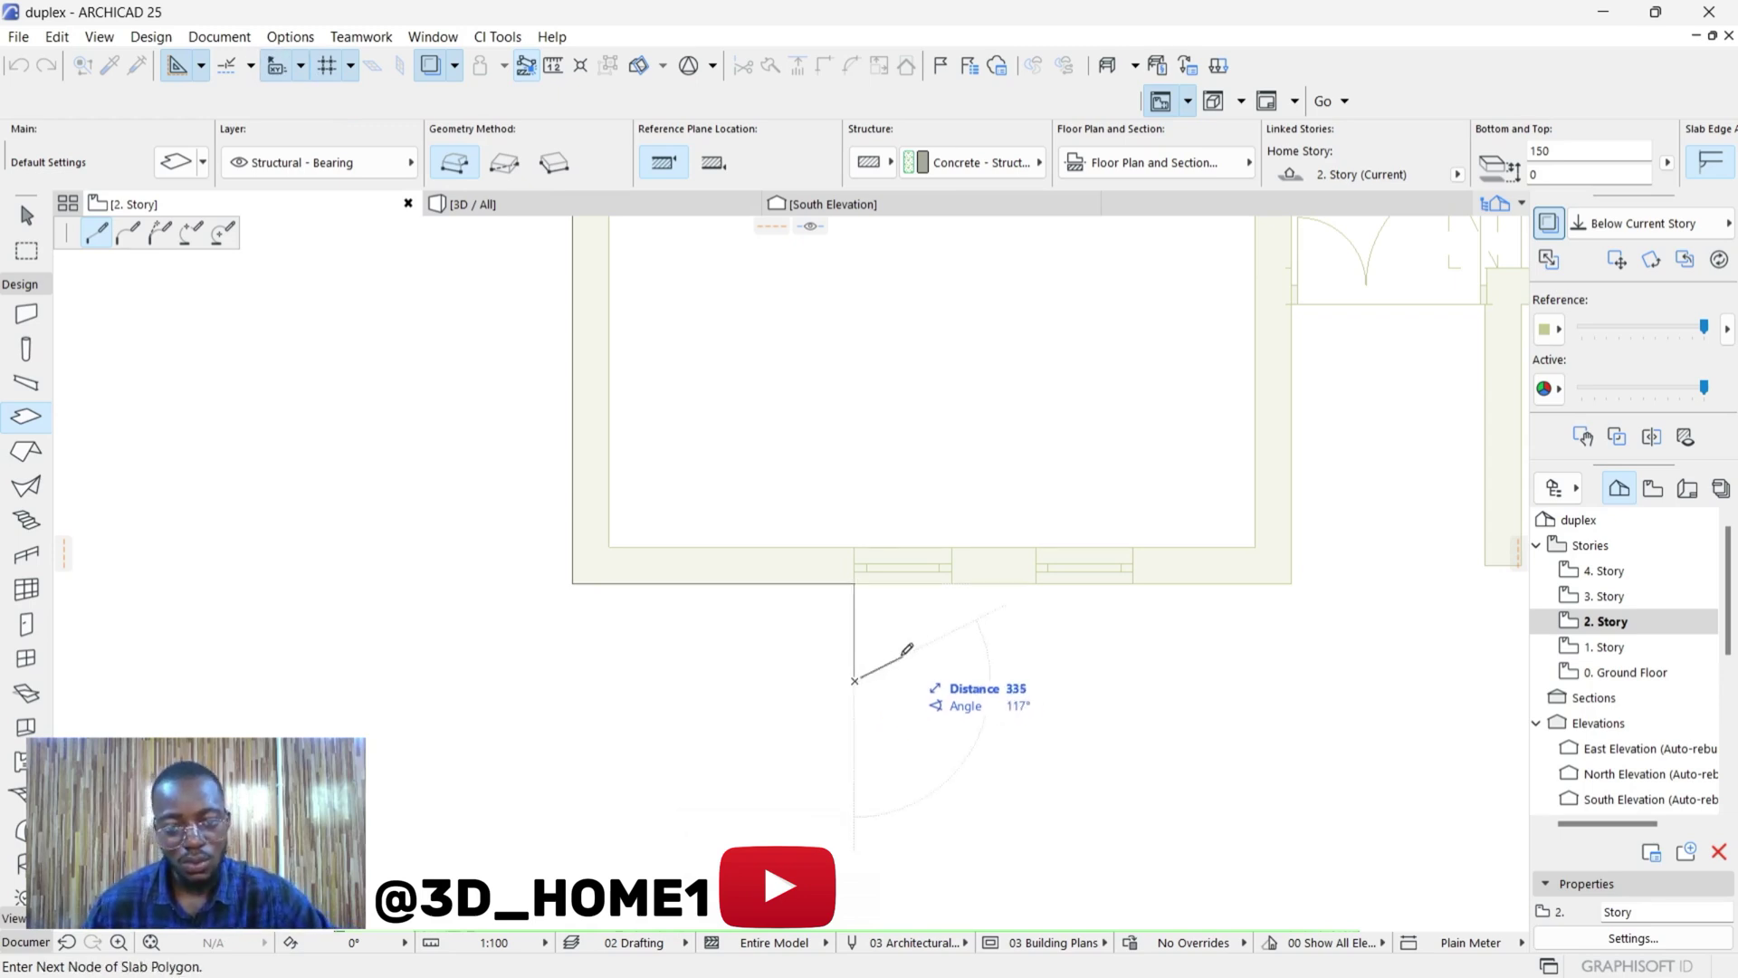
Step: Run the slab's front edge about 8353 mm parallel to the front wall, aligned with the outer face of the far side wall
scroll(610, 603, down, 3)
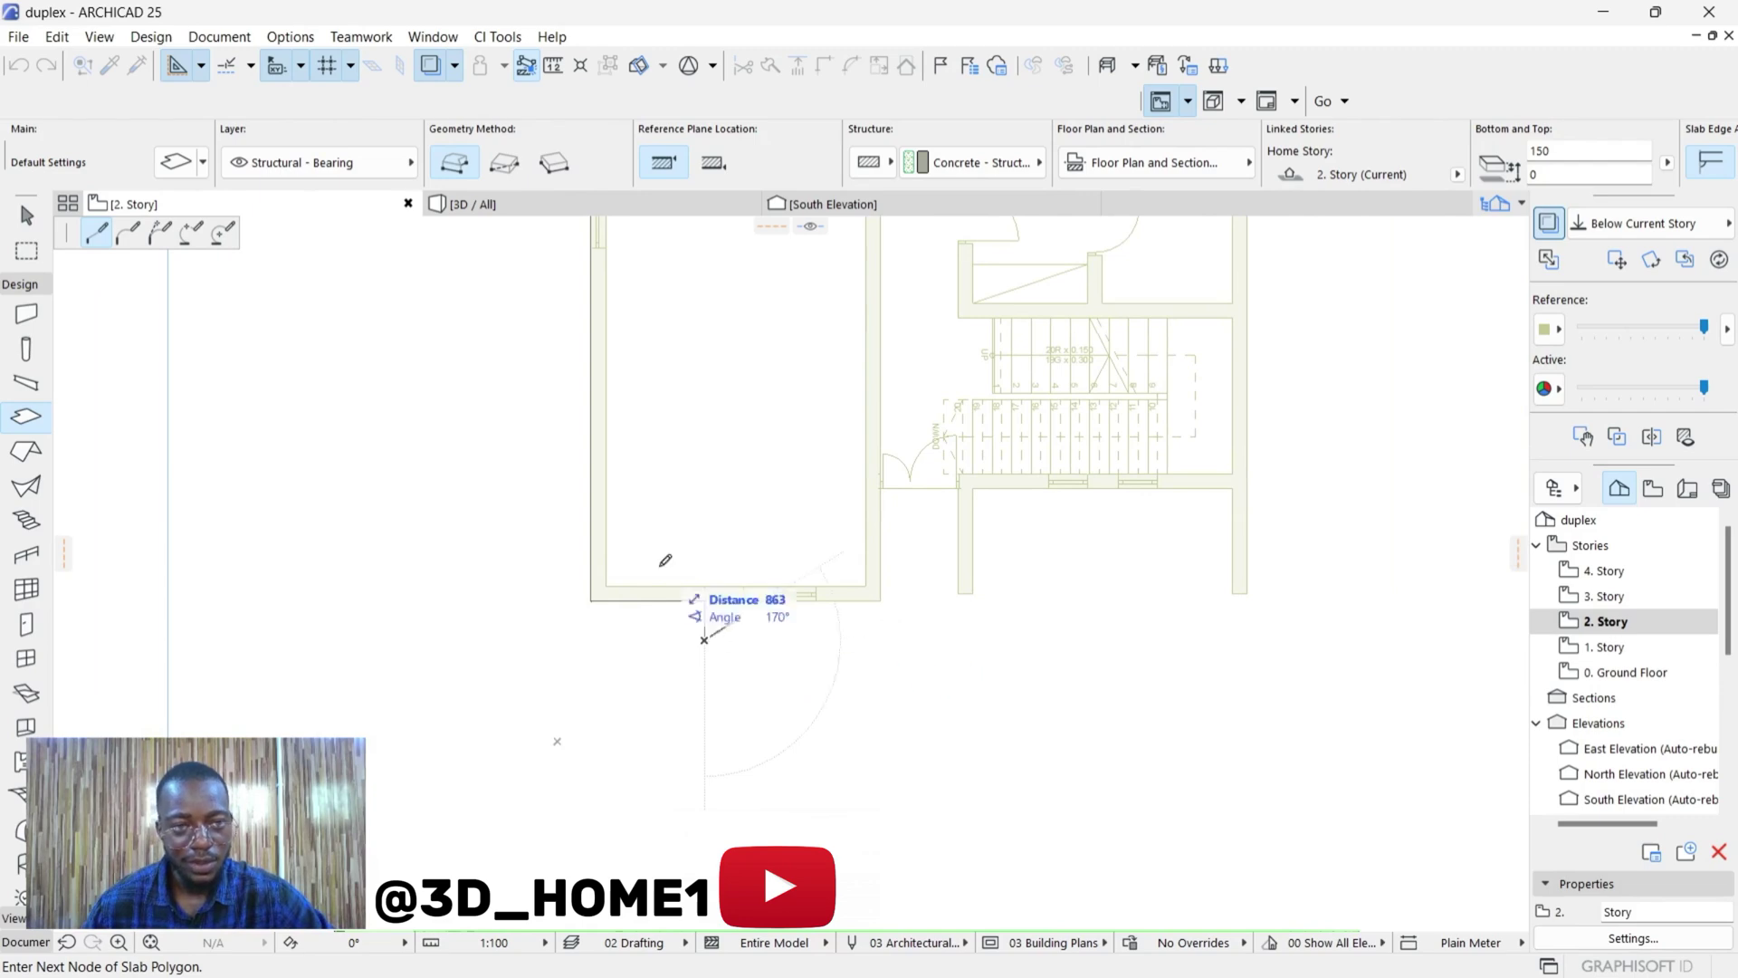
scroll(914, 612, down, 3)
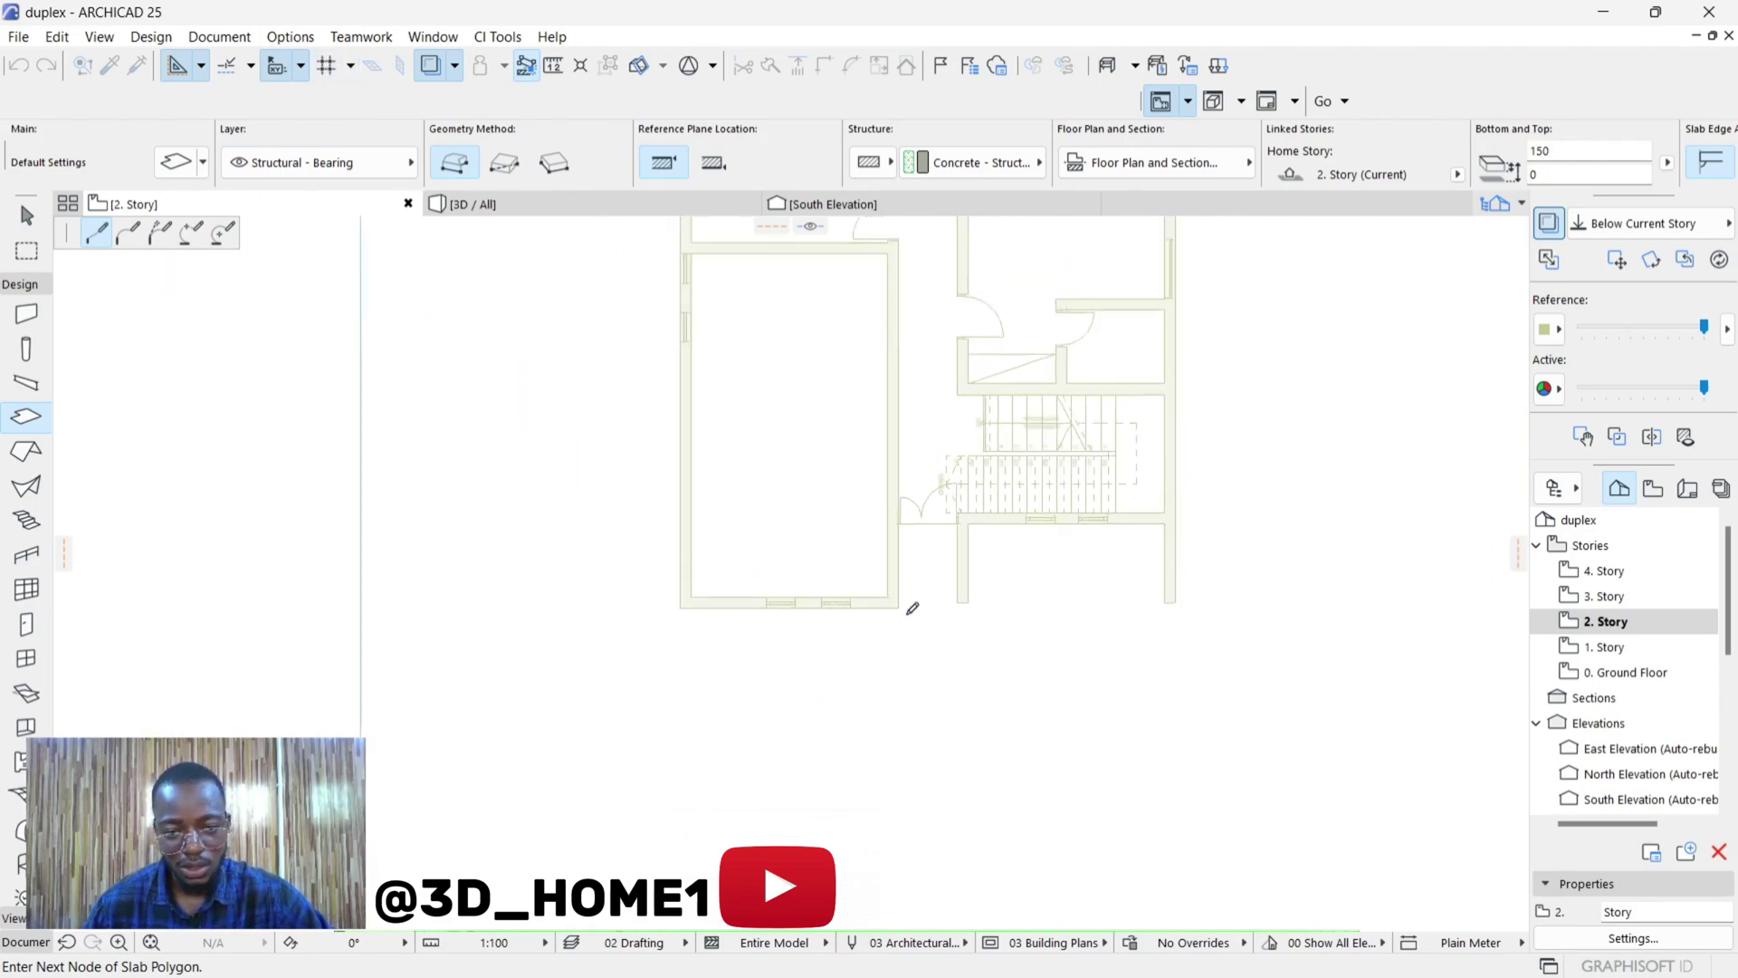
scroll(1206, 625, up, 4)
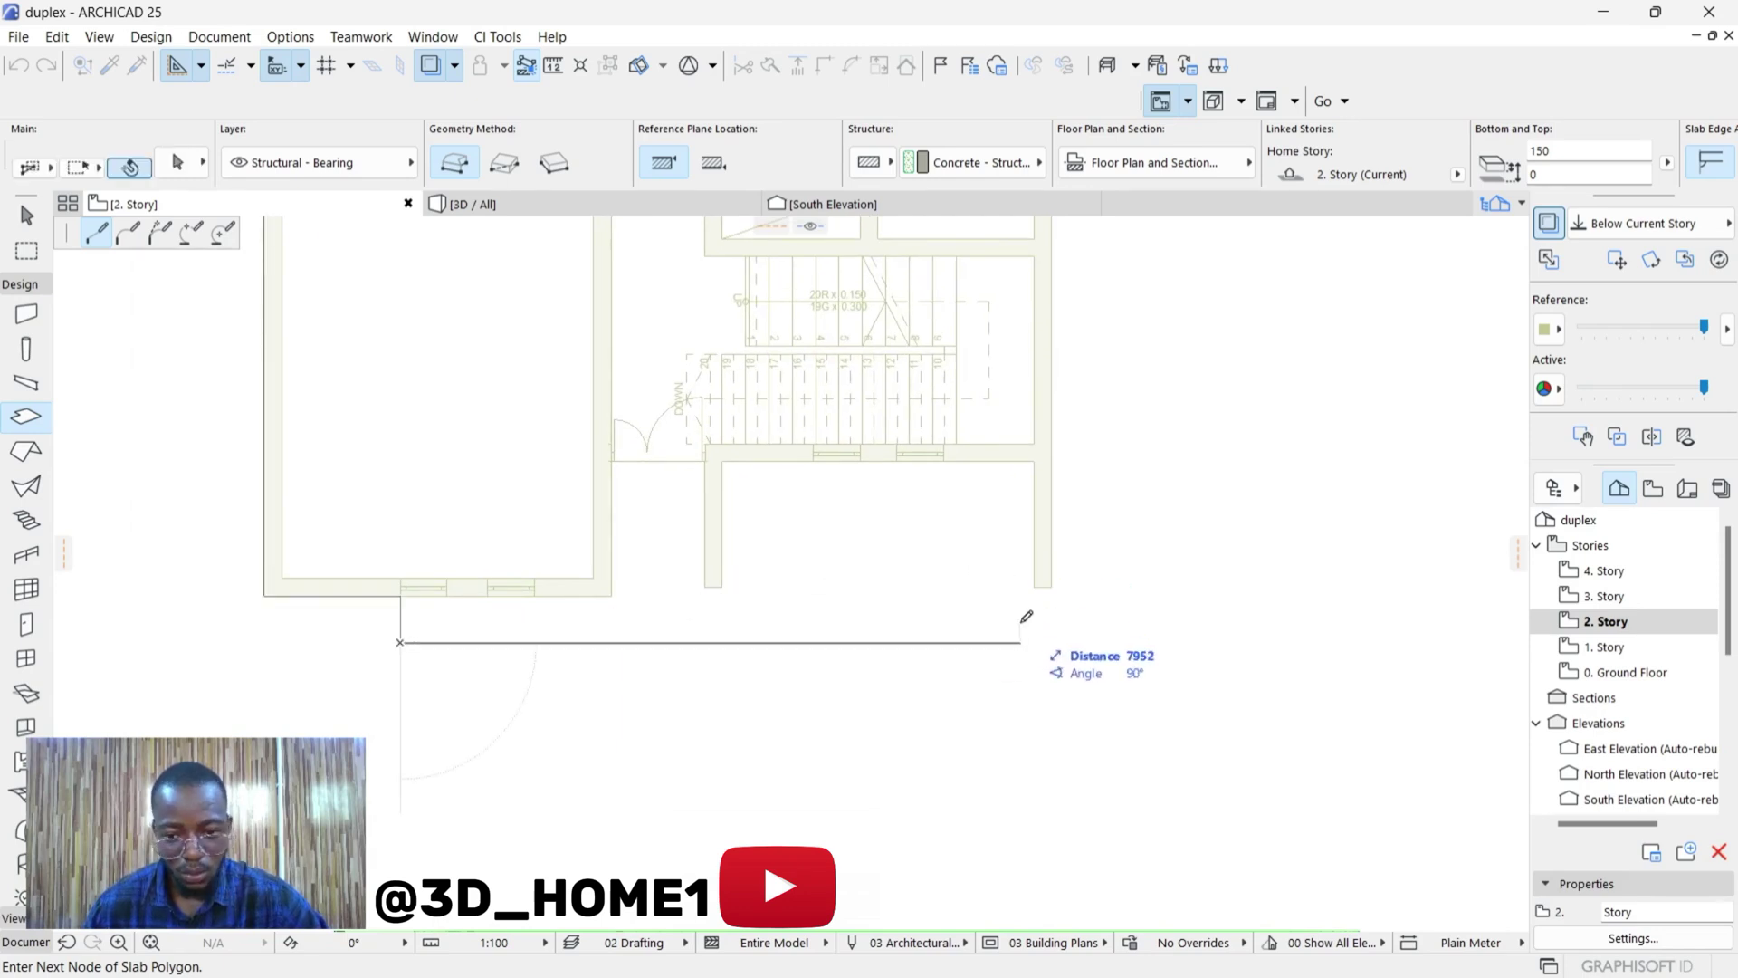
scroll(1032, 602, up, 3)
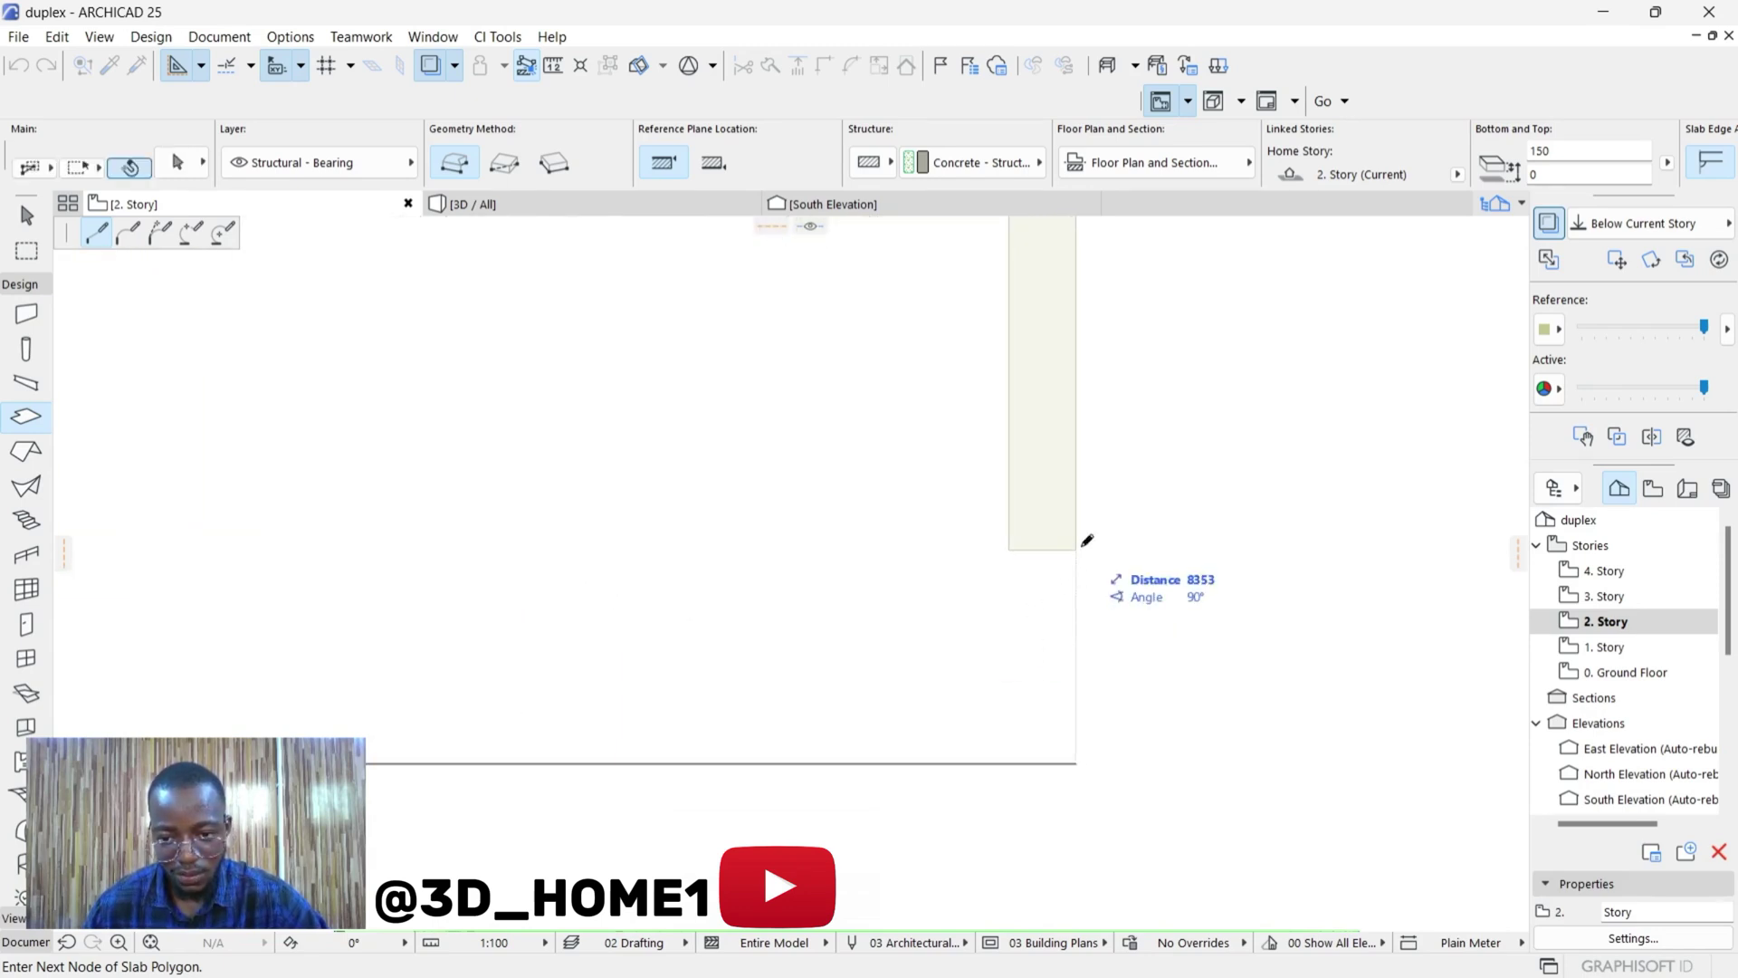
Step: Carry the slab outline up the right-hand outer wall to the upper-right corner and close it at the starting corner
scroll(1059, 552, down, 4)
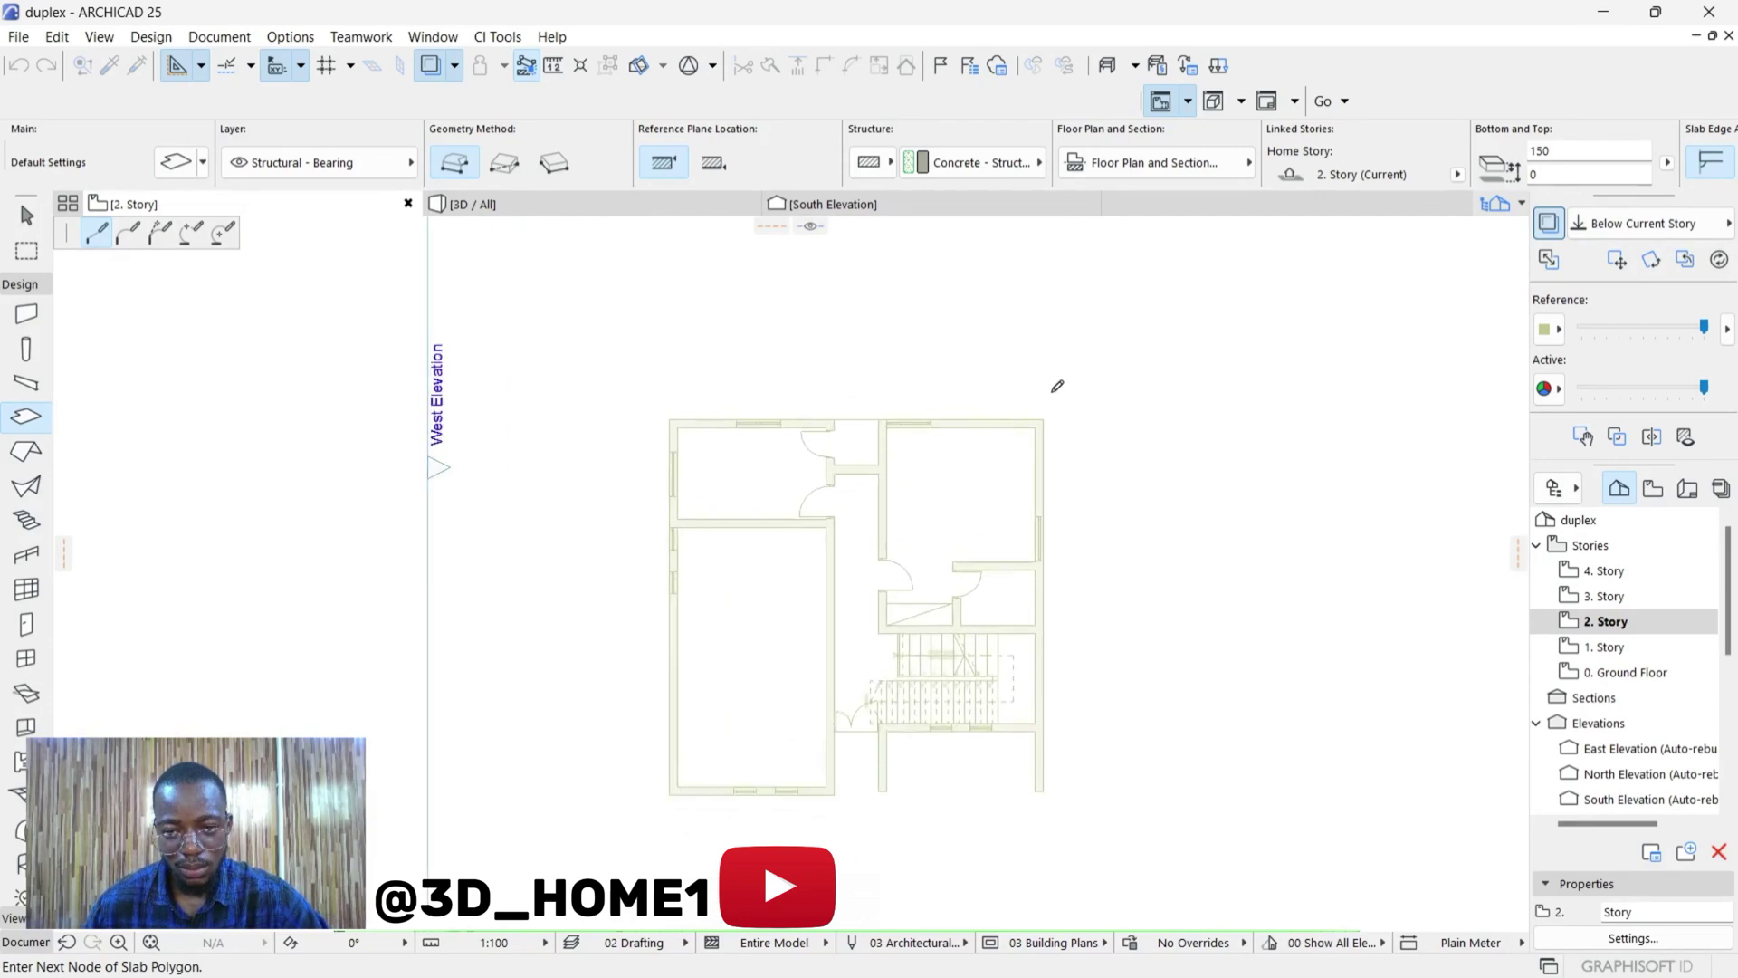
scroll(1052, 399, up, 3)
click(1040, 433)
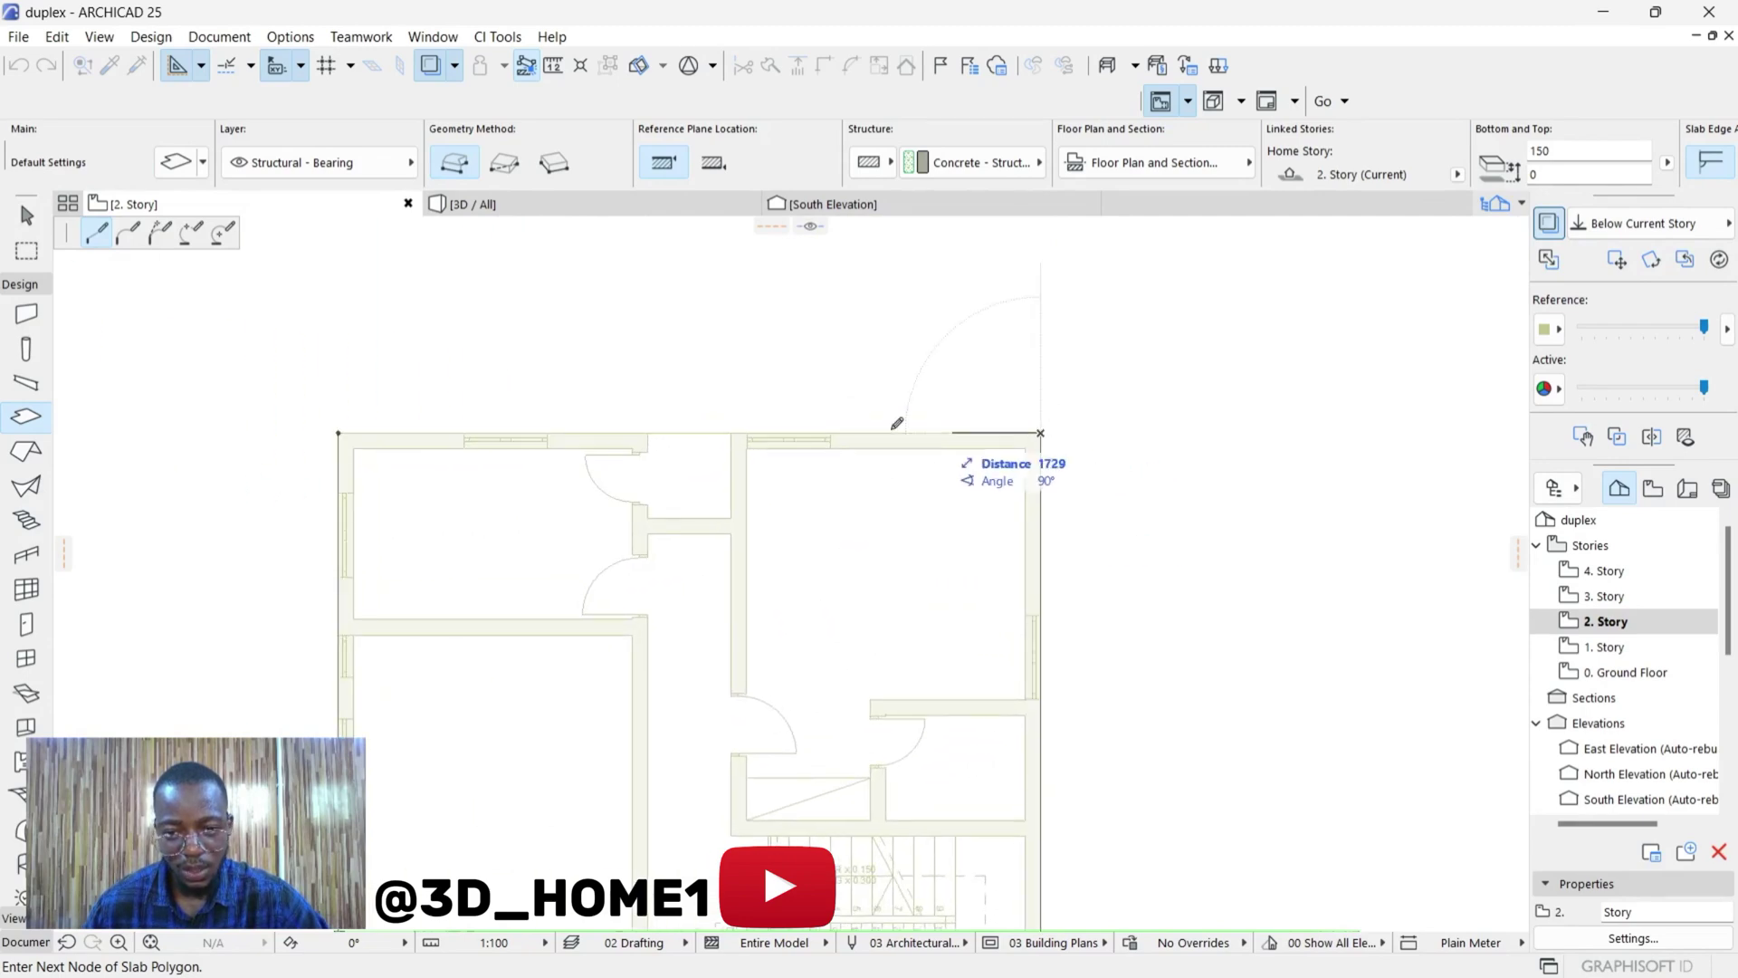
click(339, 433)
scroll(710, 431, down, 6)
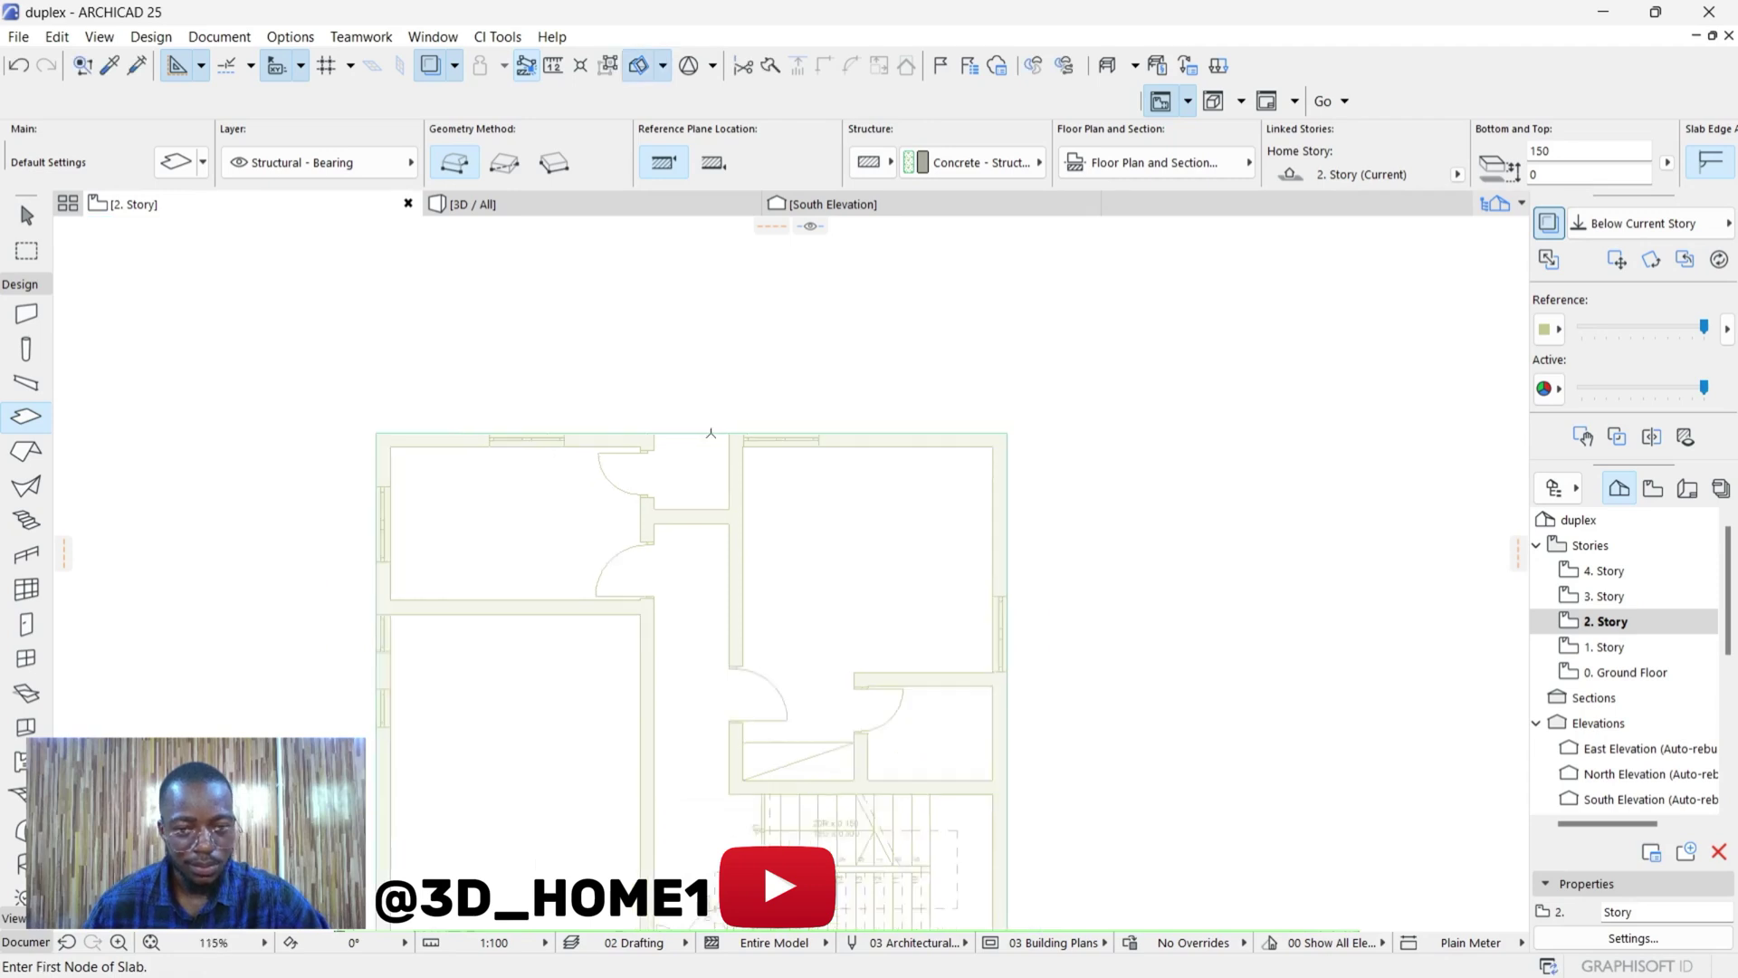
Step: Examine the finished 2. Story slab in the 3D view, including its front overhang and the area over the staircase
scroll(748, 531, up, 4)
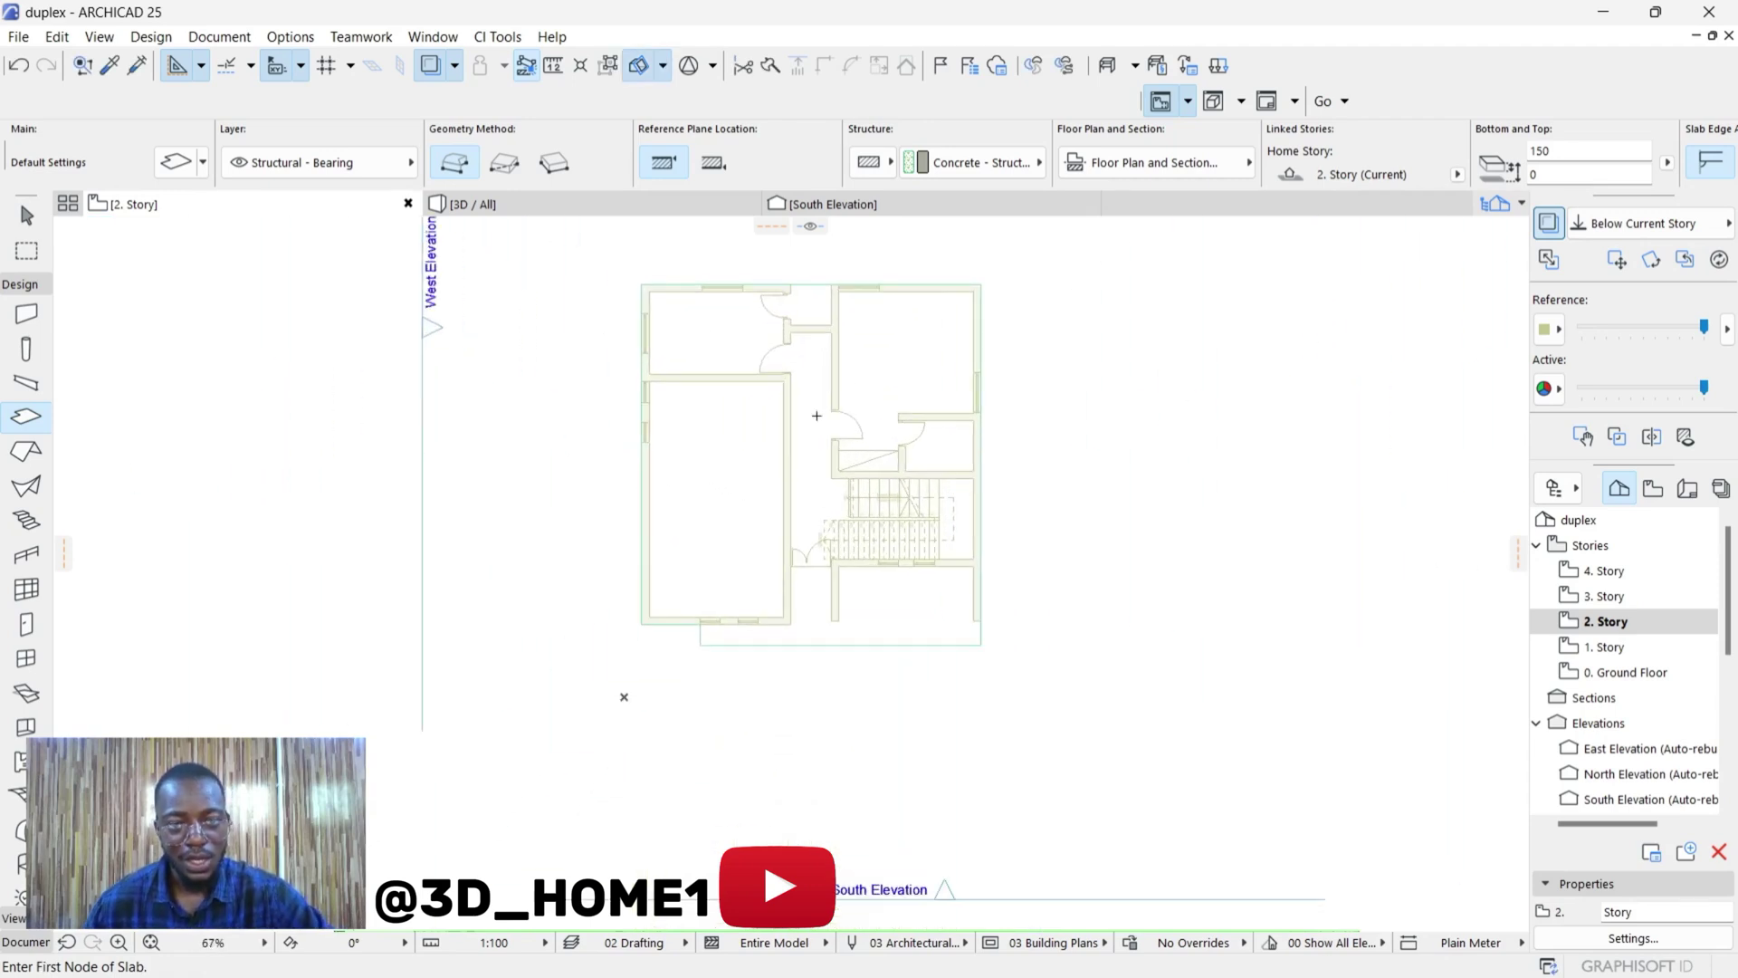
scroll(816, 415, down, 4)
click(561, 206)
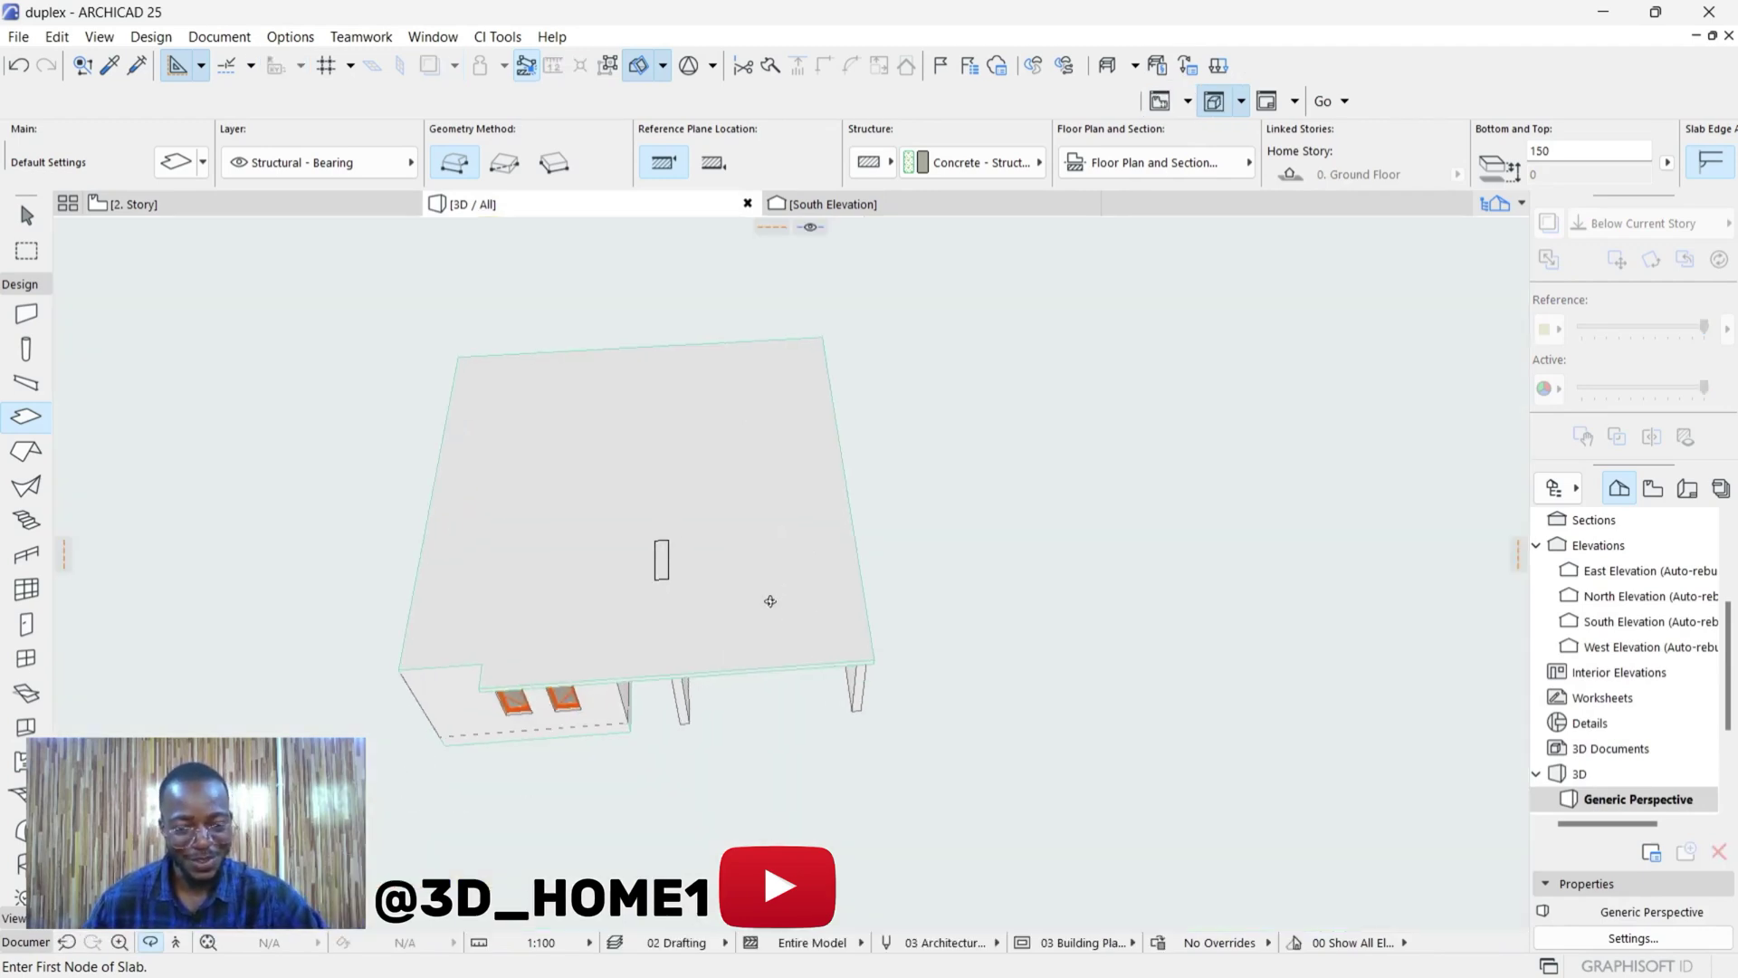
scroll(763, 616, up, 2)
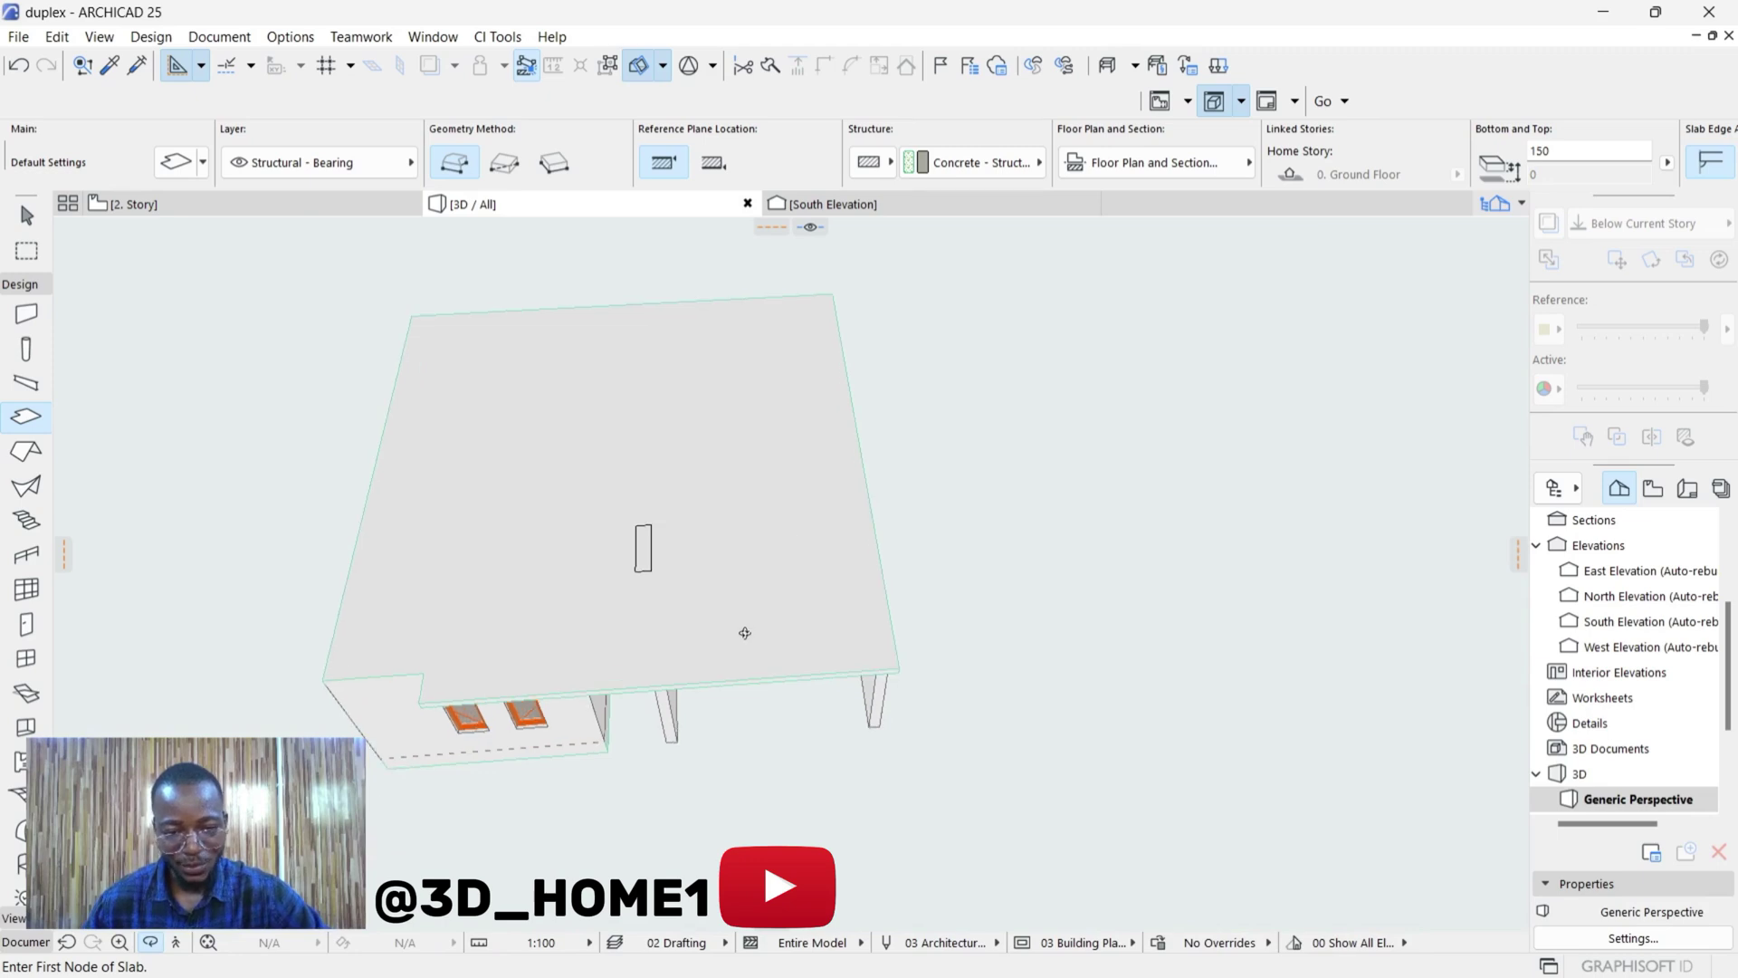
key(o)
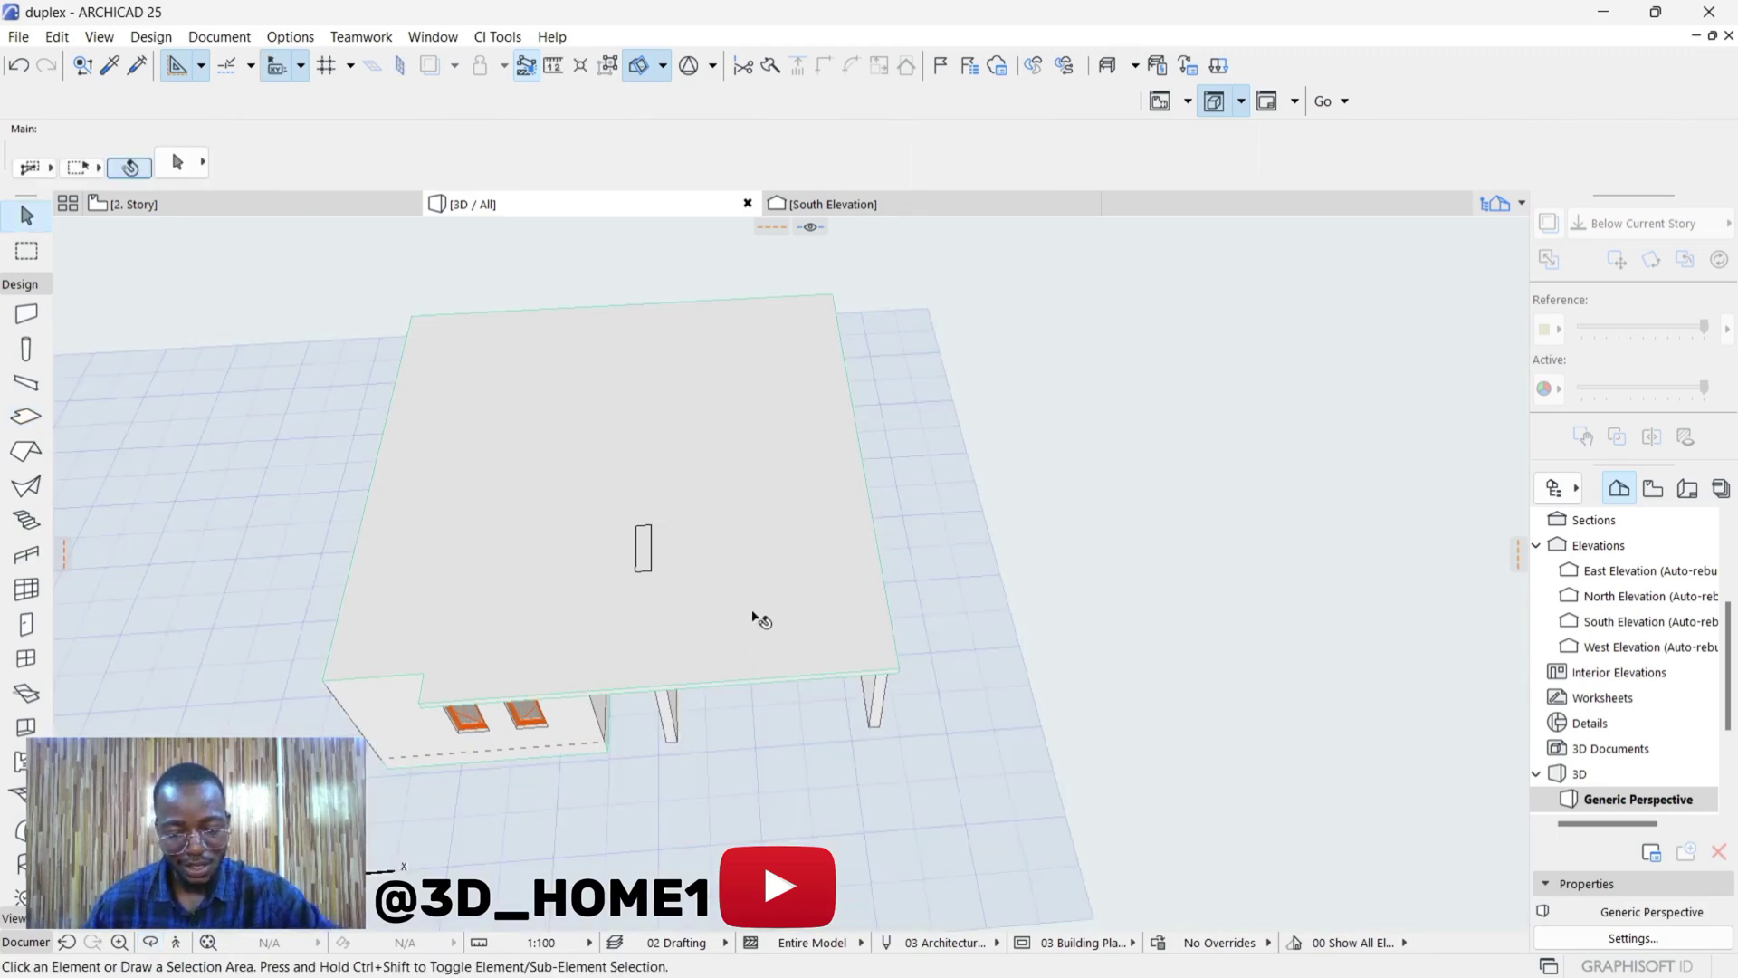
mouse_move(761, 619)
mouse_down()
mouse_move(737, 473)
mouse_move(806, 411)
mouse_move(846, 484)
mouse_move(762, 639)
mouse_up()
scroll(635, 499, up, 2)
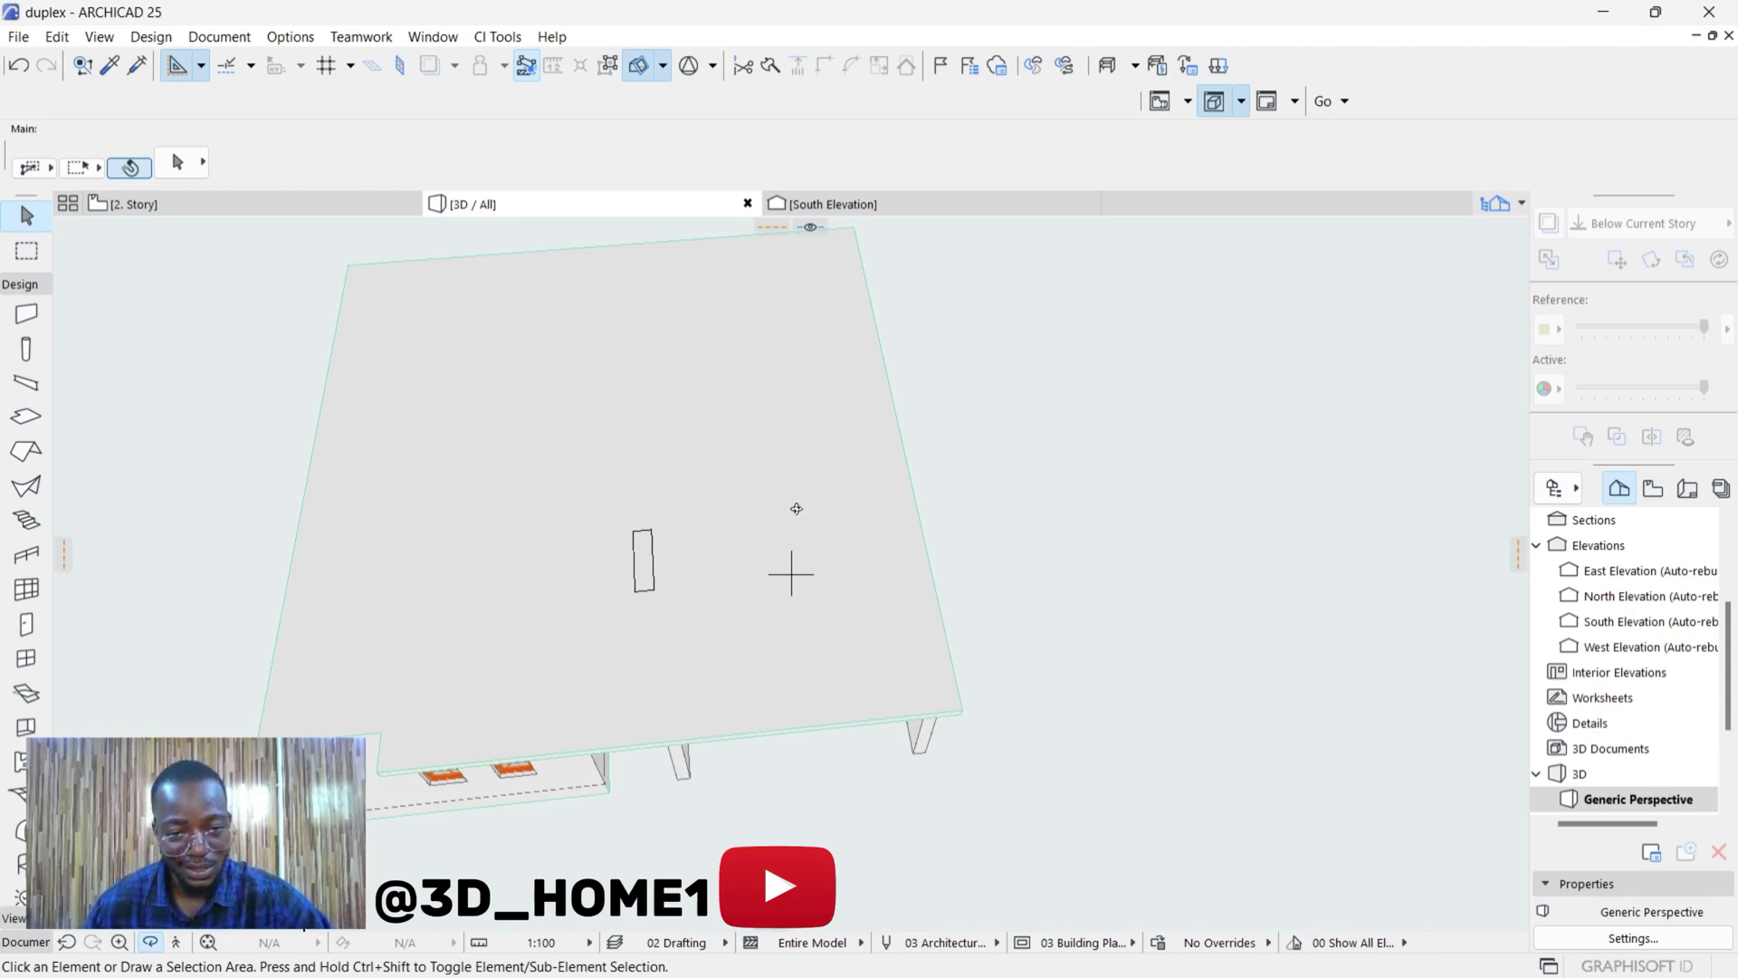
scroll(719, 550, up, 1)
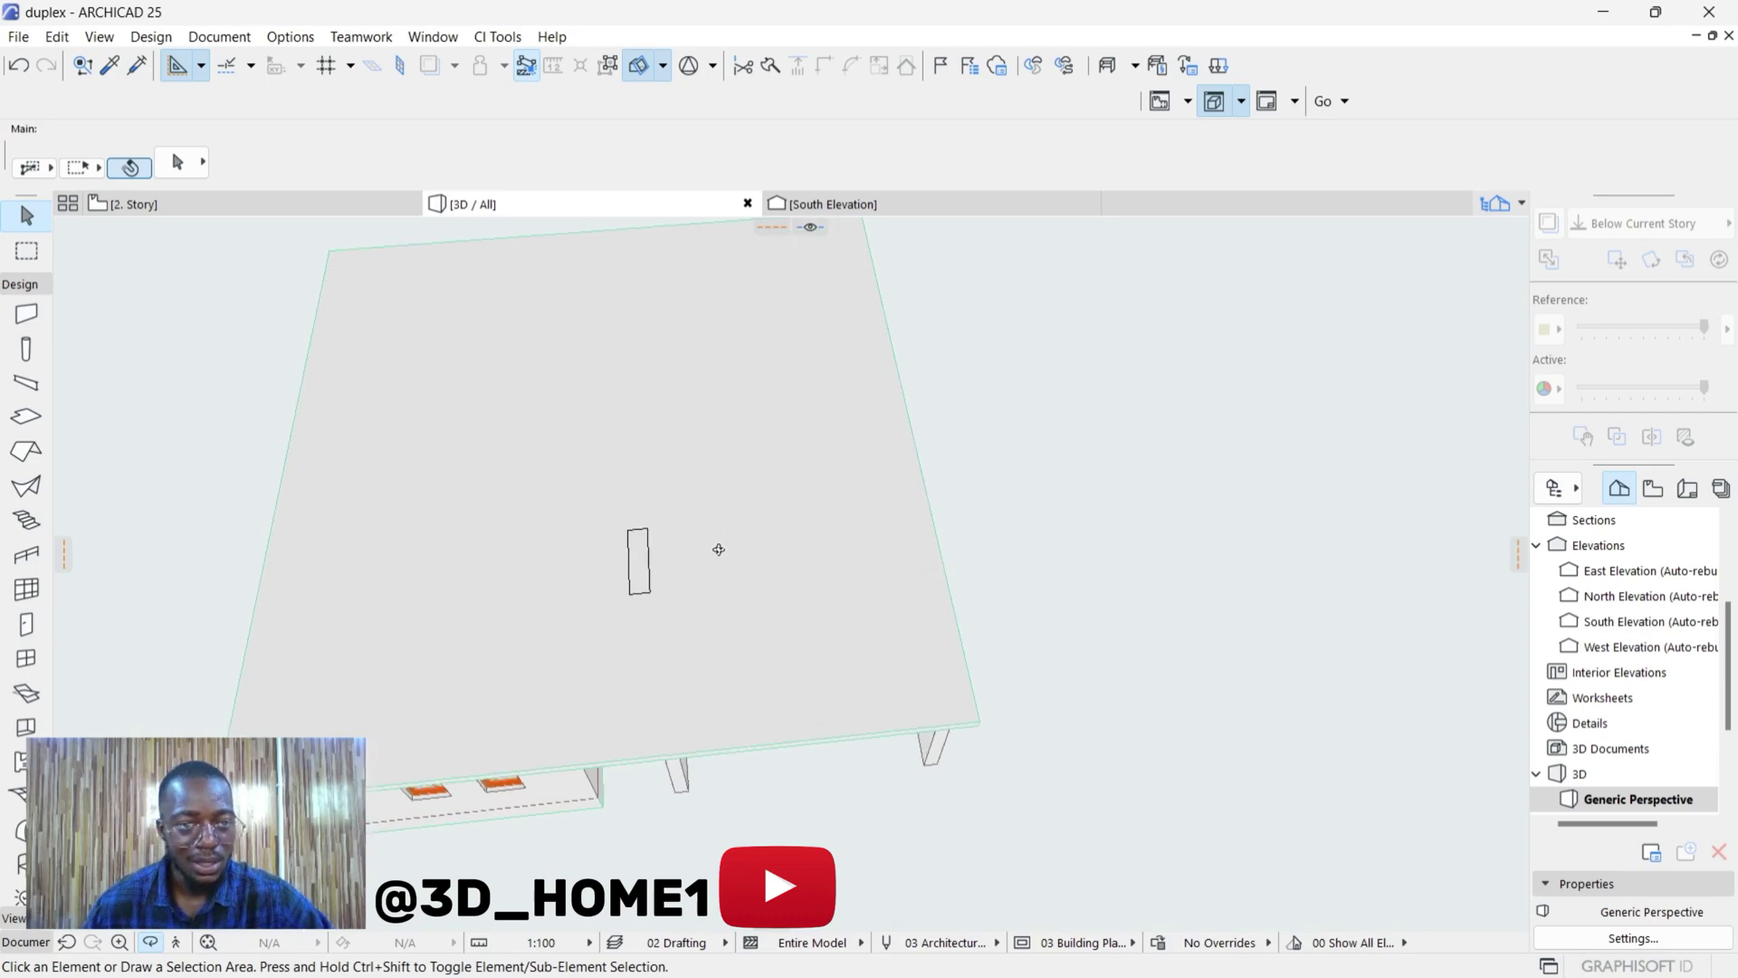
Step: Cut a rectangular hole in the 2. Story slab from the stairwell's upper-right inner corner to the outer end of the lower stair flight
click(208, 199)
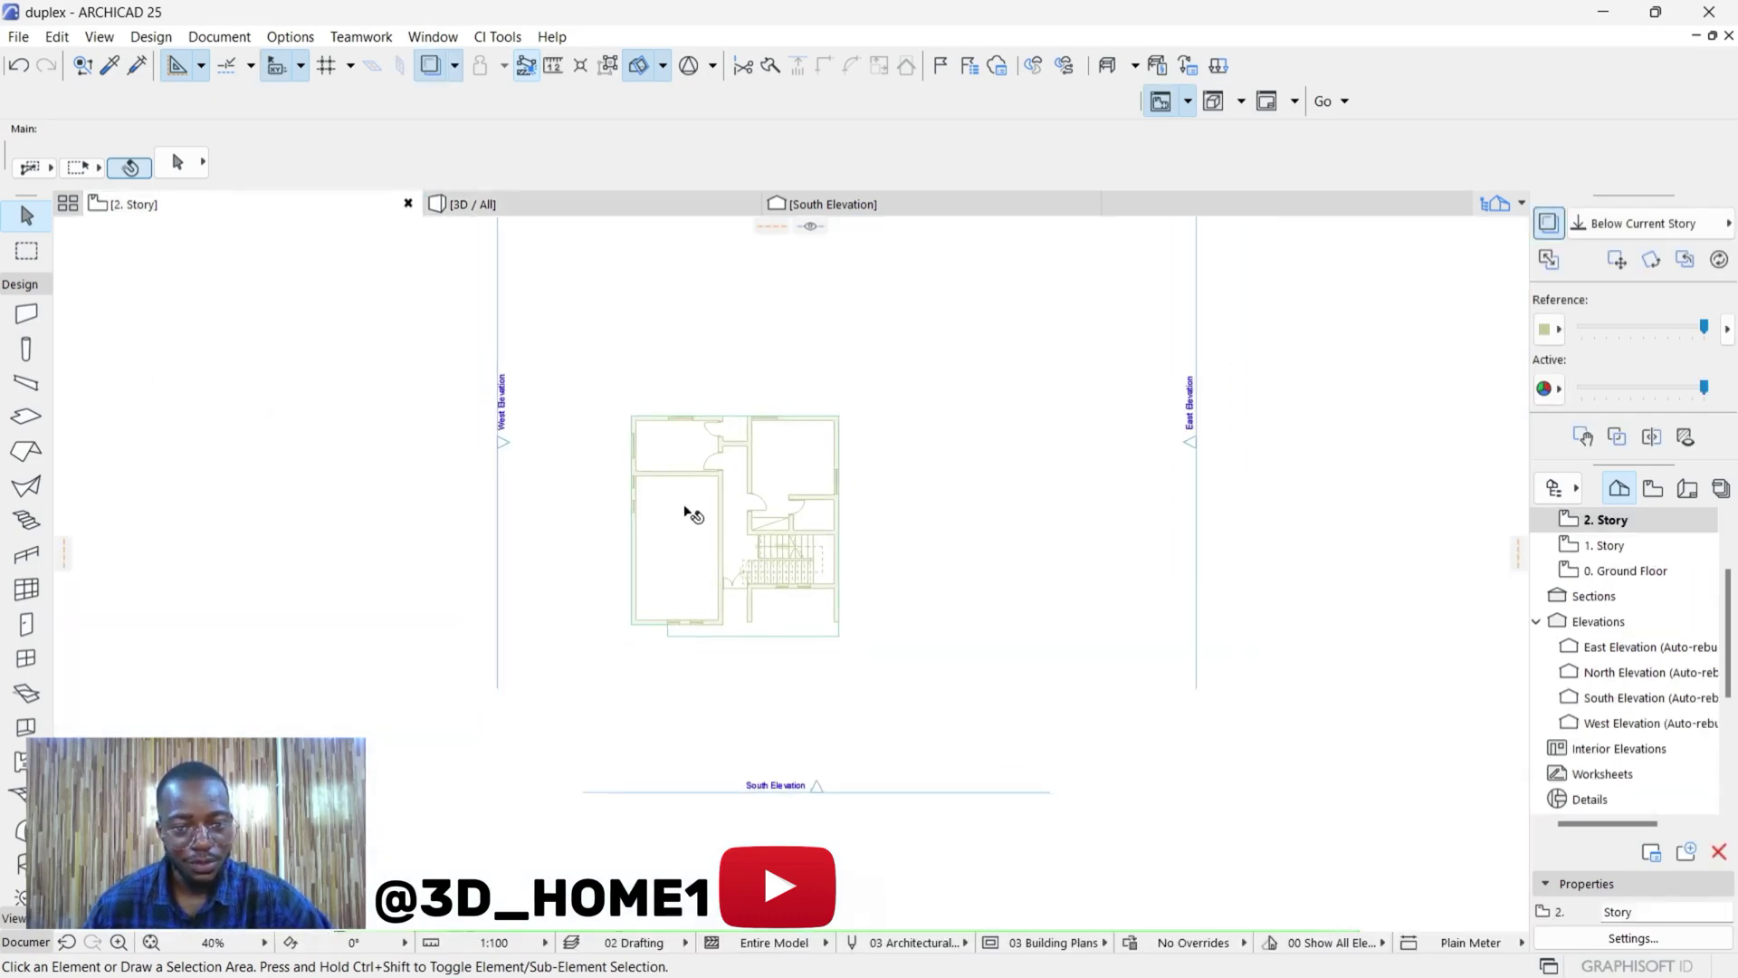
scroll(693, 514, up, 4)
click(808, 424)
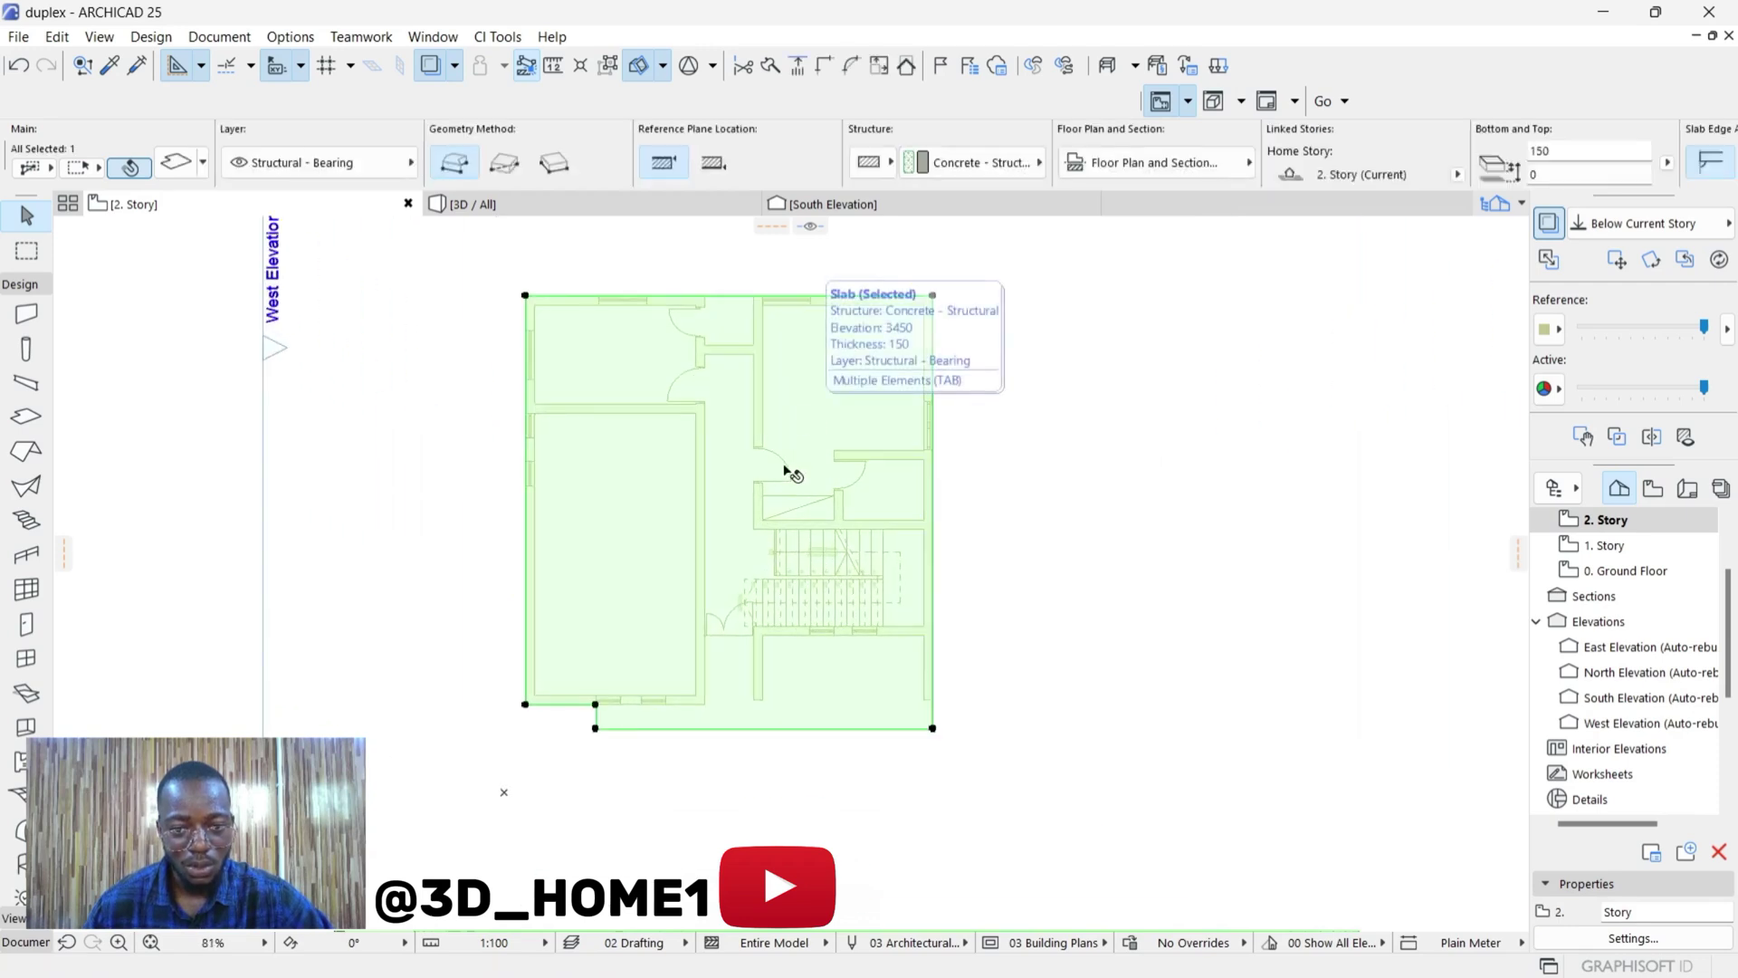
scroll(784, 577, up, 3)
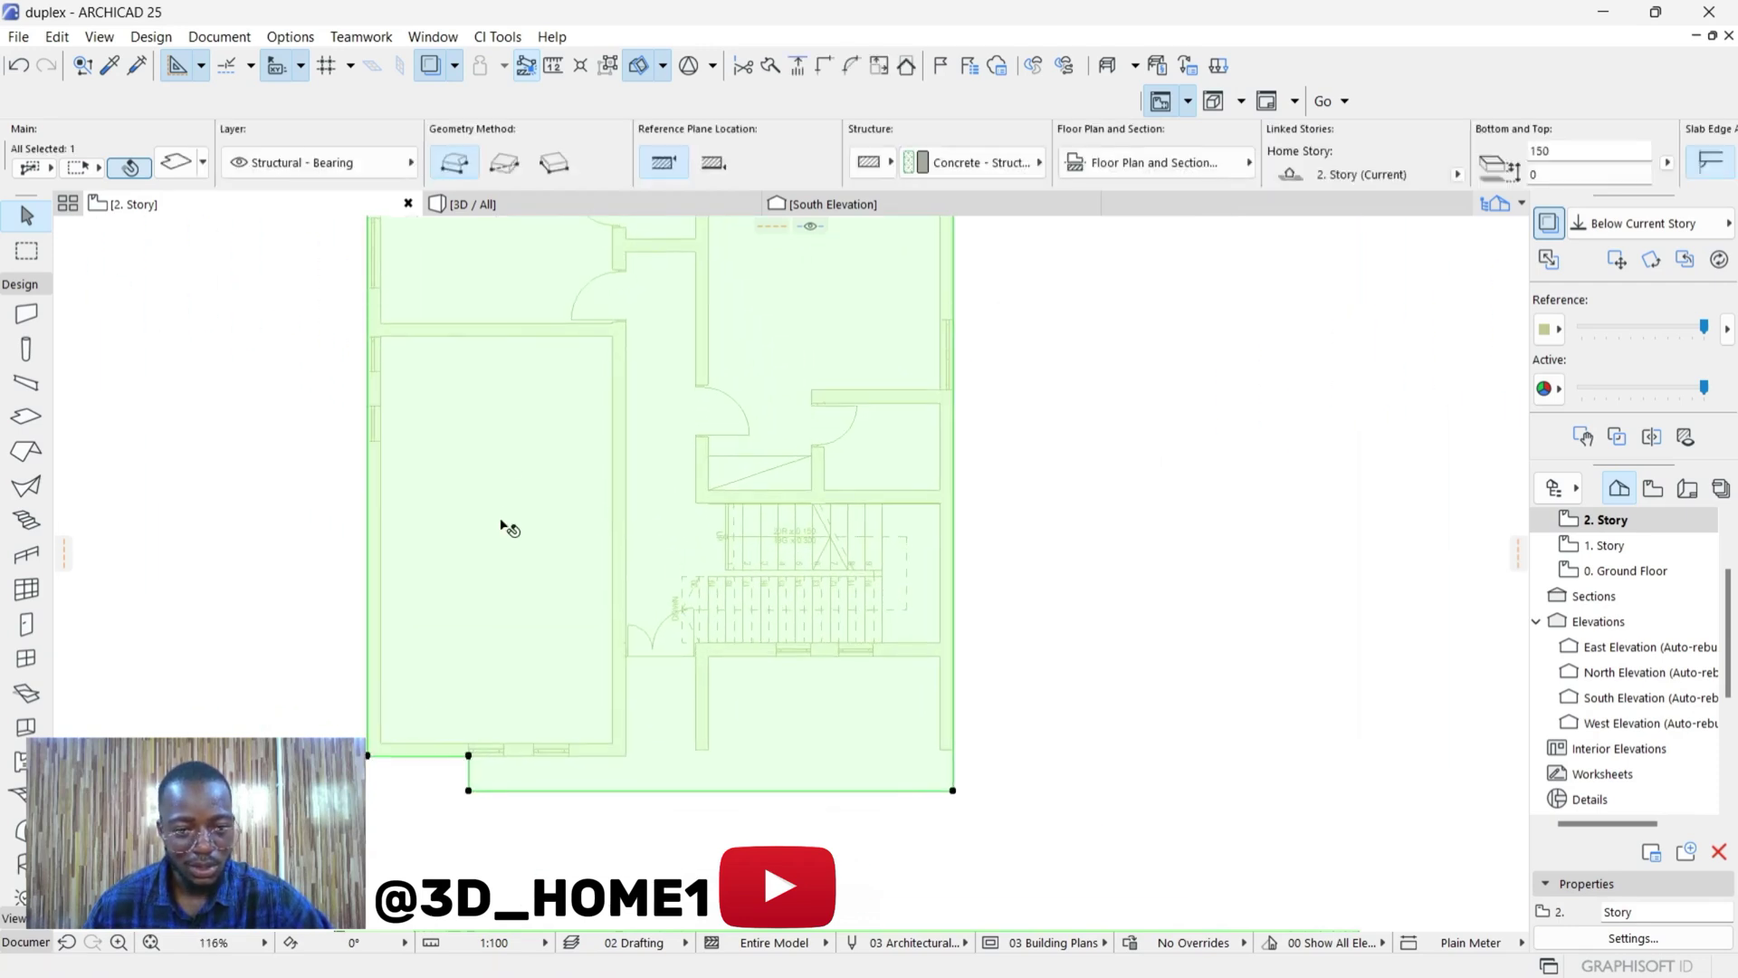
click(17, 416)
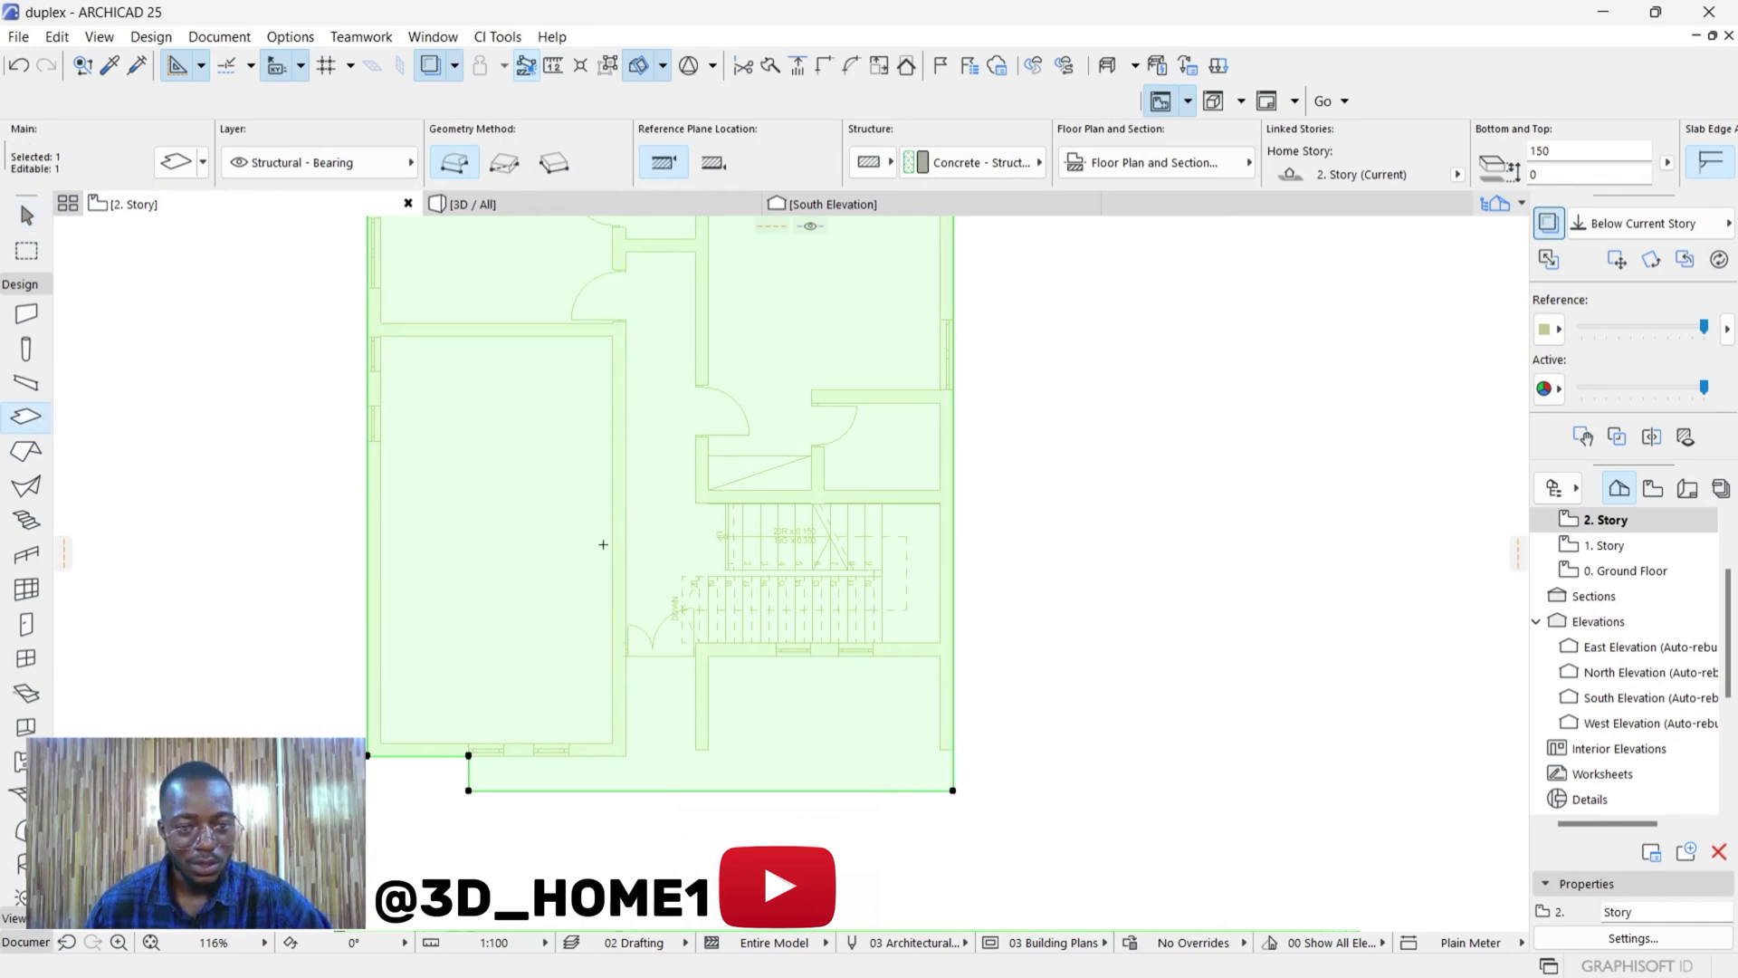
scroll(717, 501, up, 3)
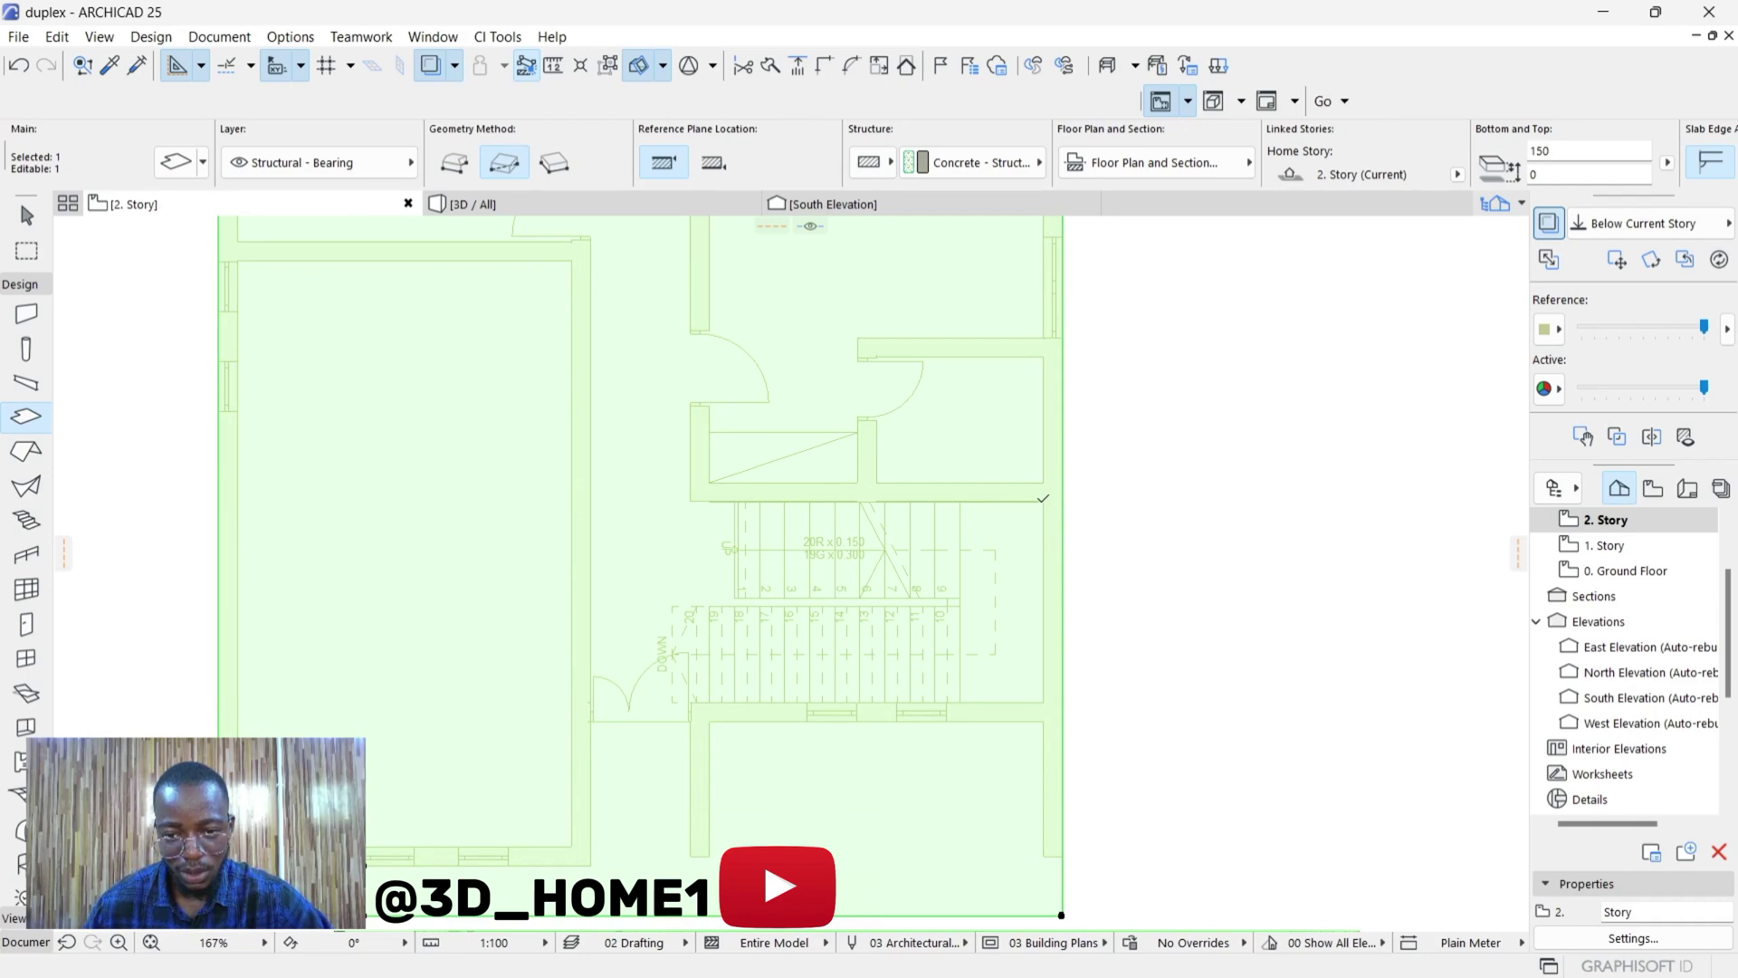
click(1042, 500)
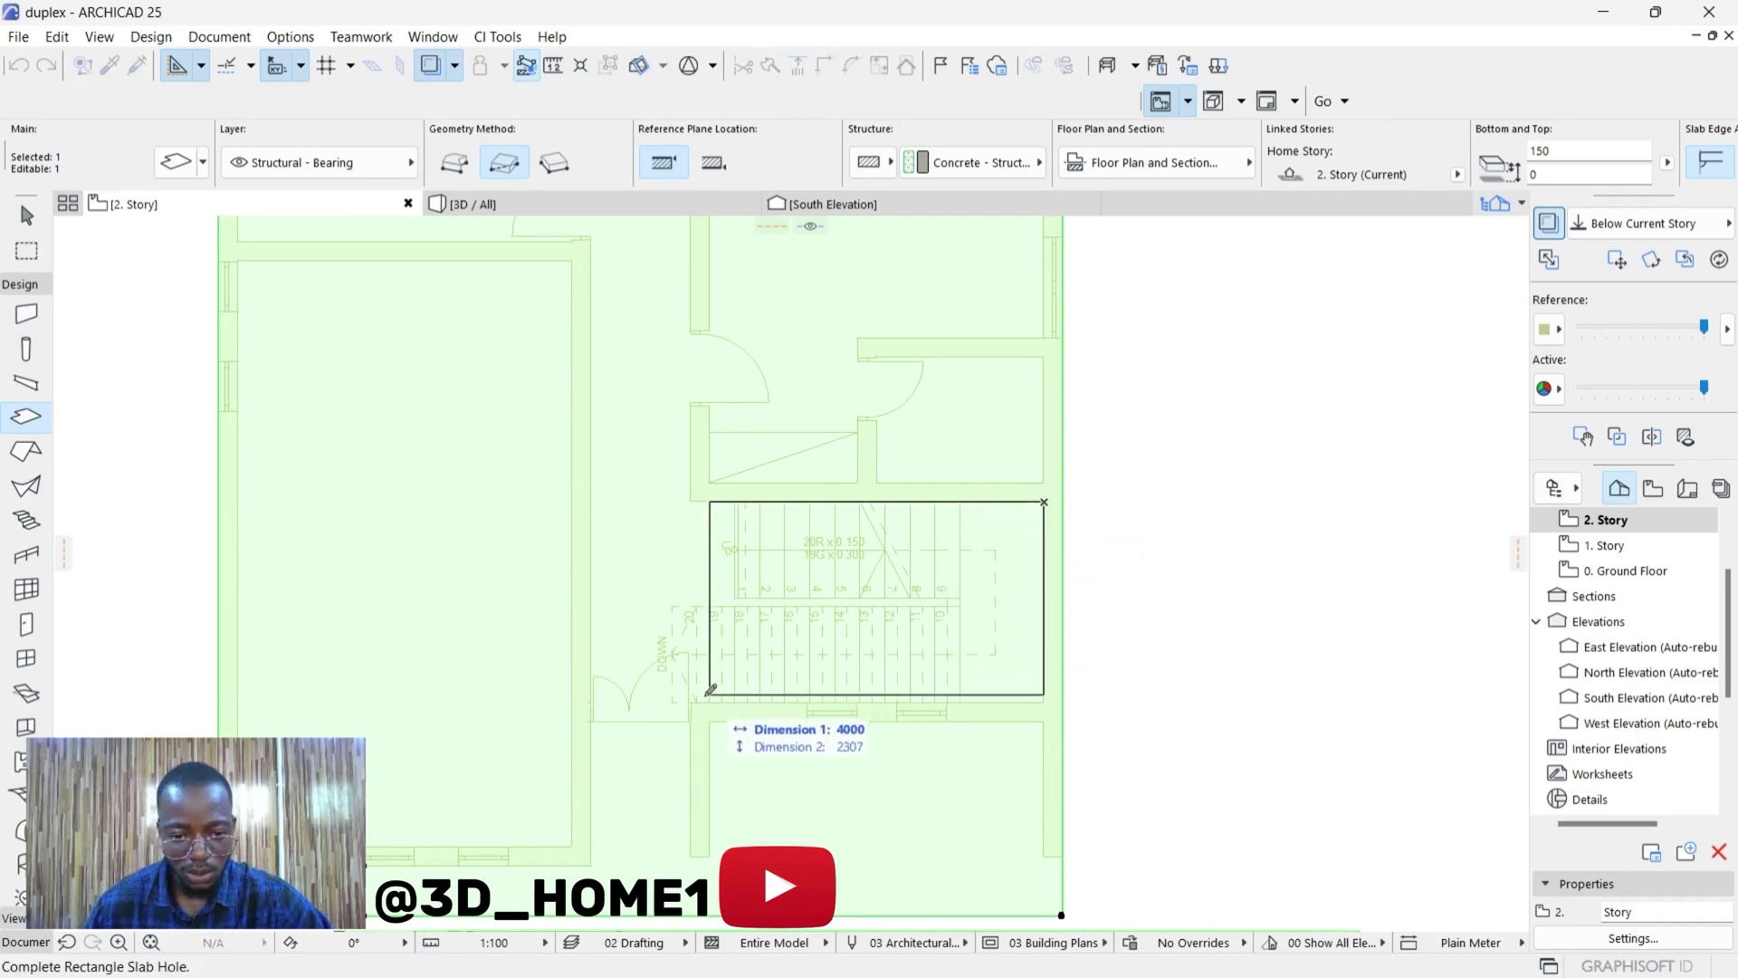
click(672, 703)
scroll(670, 518, down, 4)
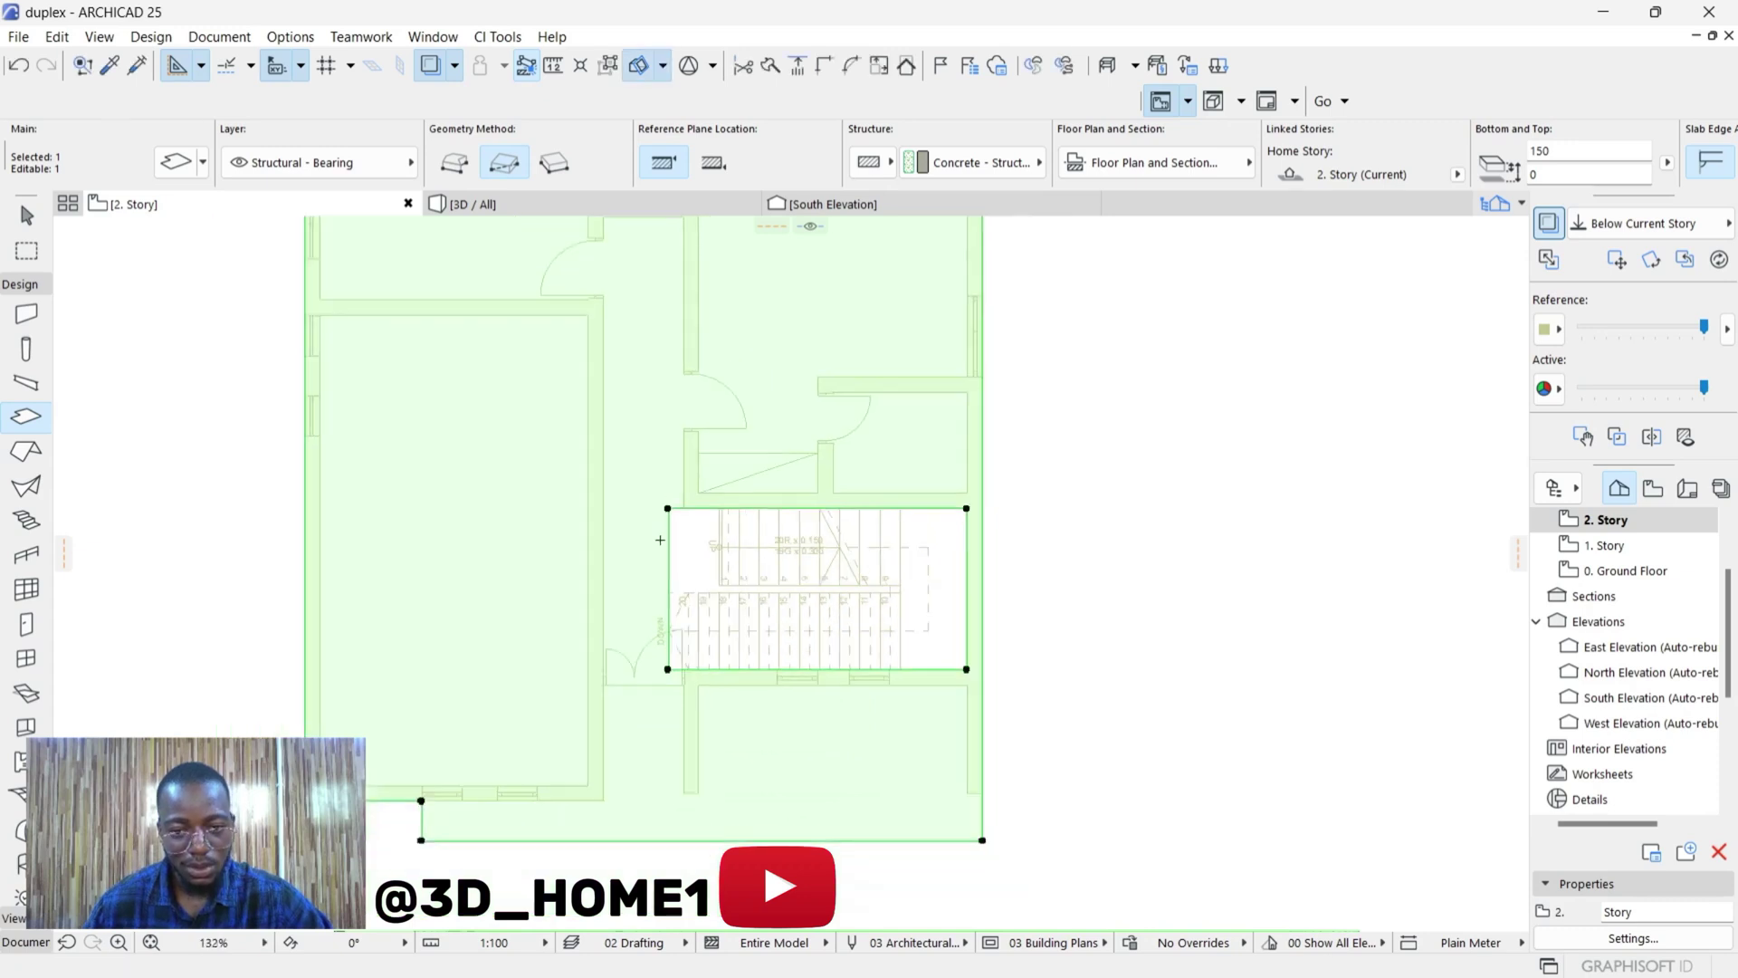
key(Escape)
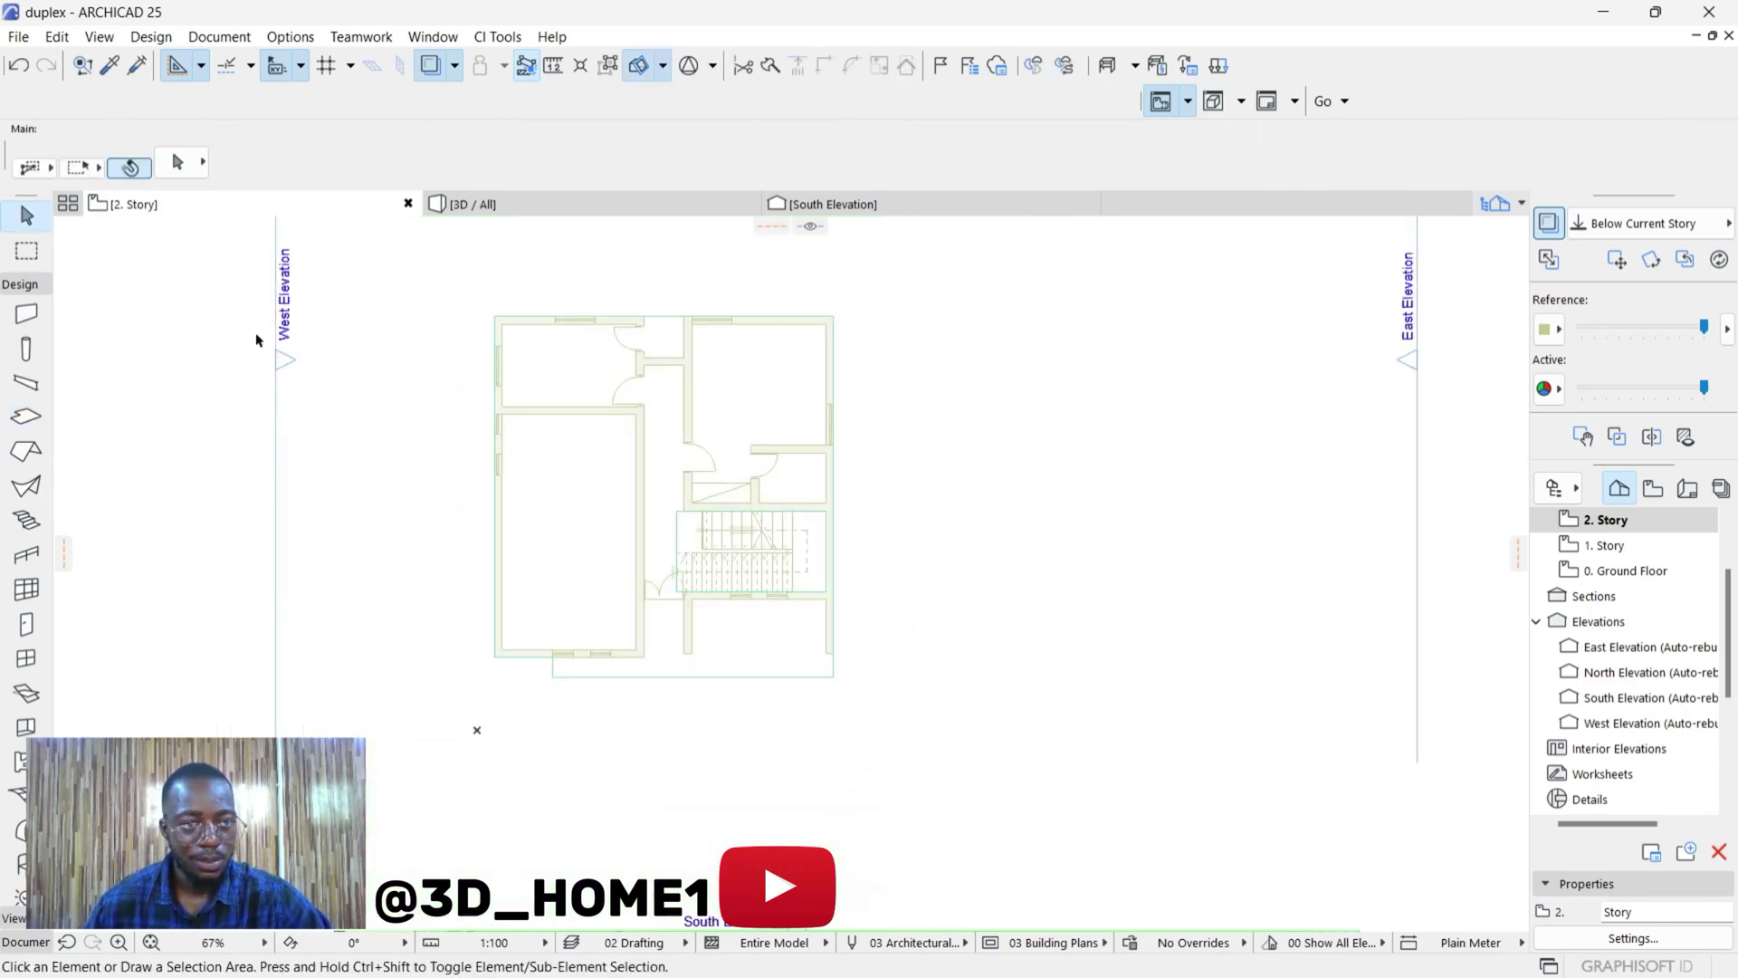
Step: In 3D, shift the low base segment of the short front wall beside the entrance about 157 mm away from the door
key(F3)
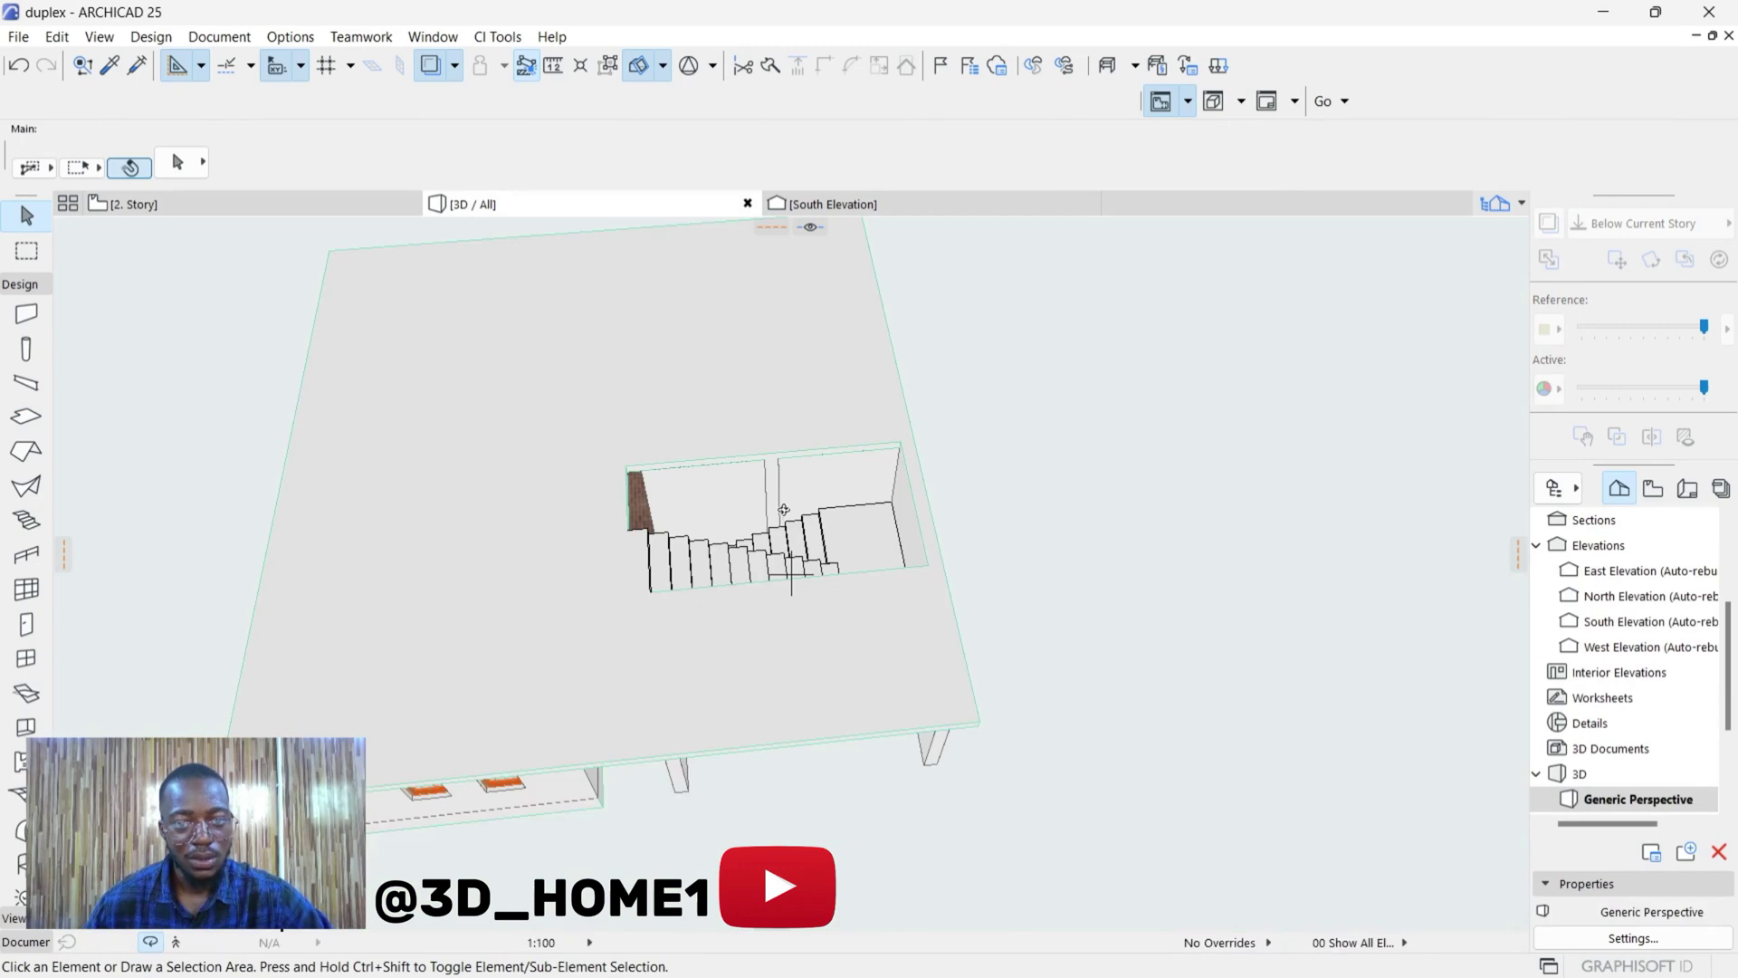
shift+middle_drag(817, 518, 310, 444)
mouse_move(853, 430)
shift+middle_down()
mouse_move(492, 443)
mouse_move(983, 511)
shift+middle_up()
drag(981, 510, 851, 515)
scroll(851, 515, up, 10)
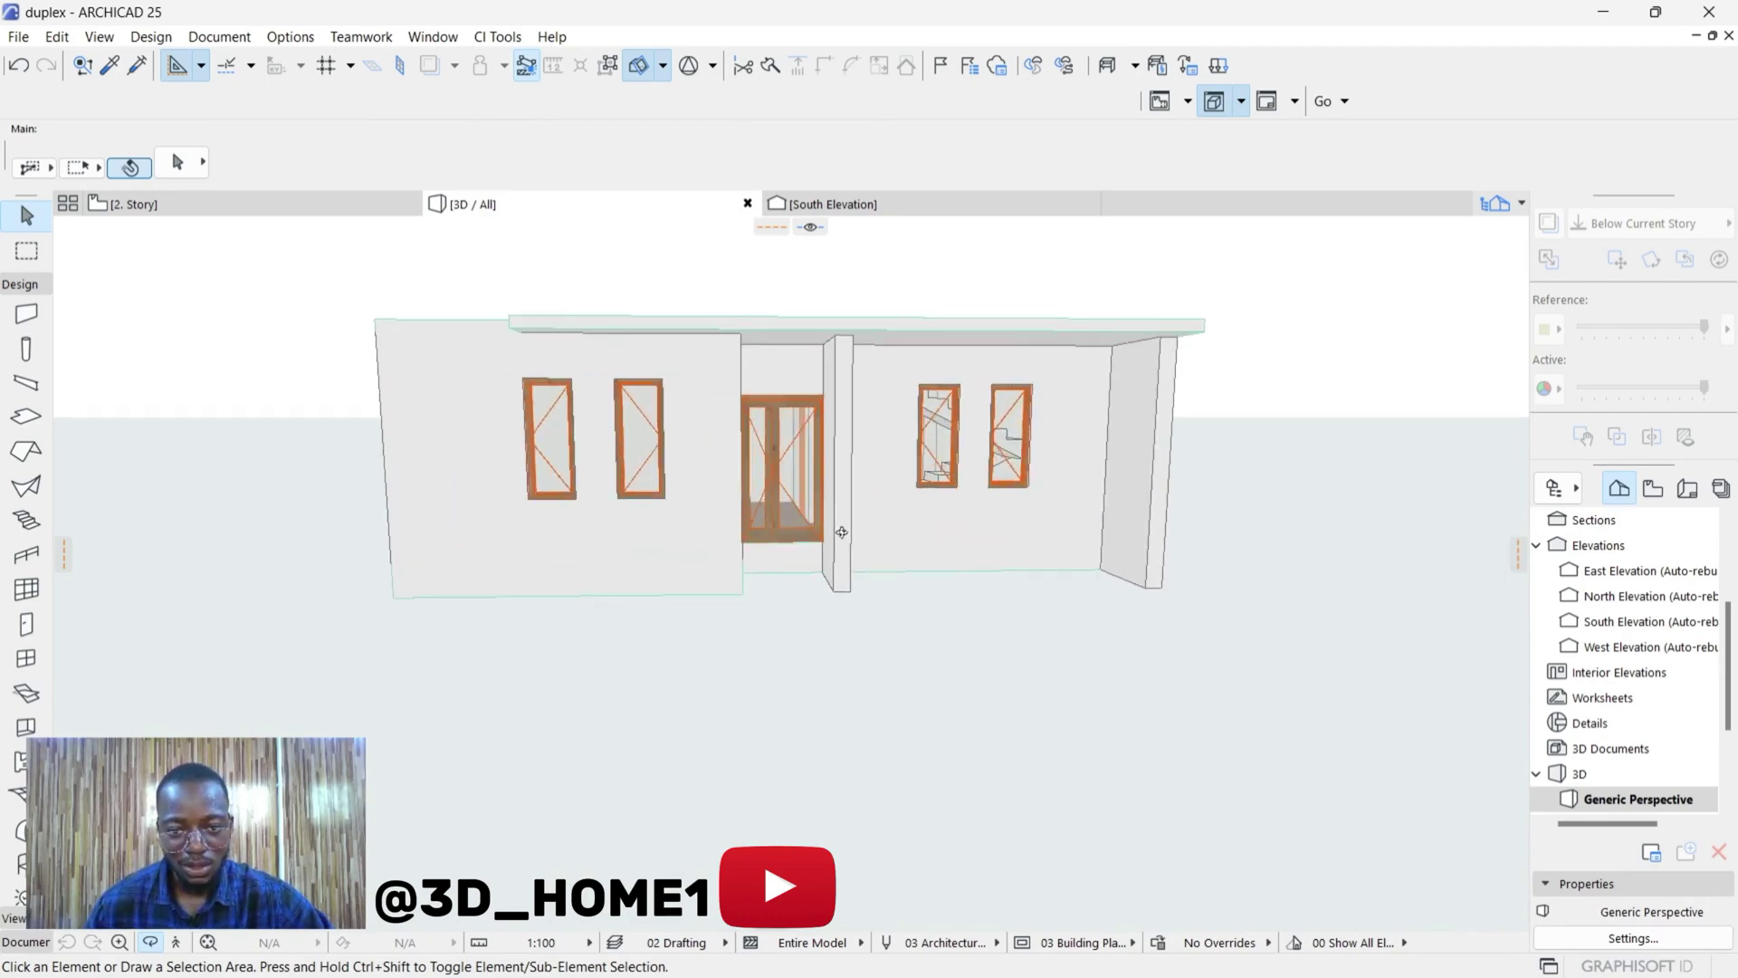
key(Escape)
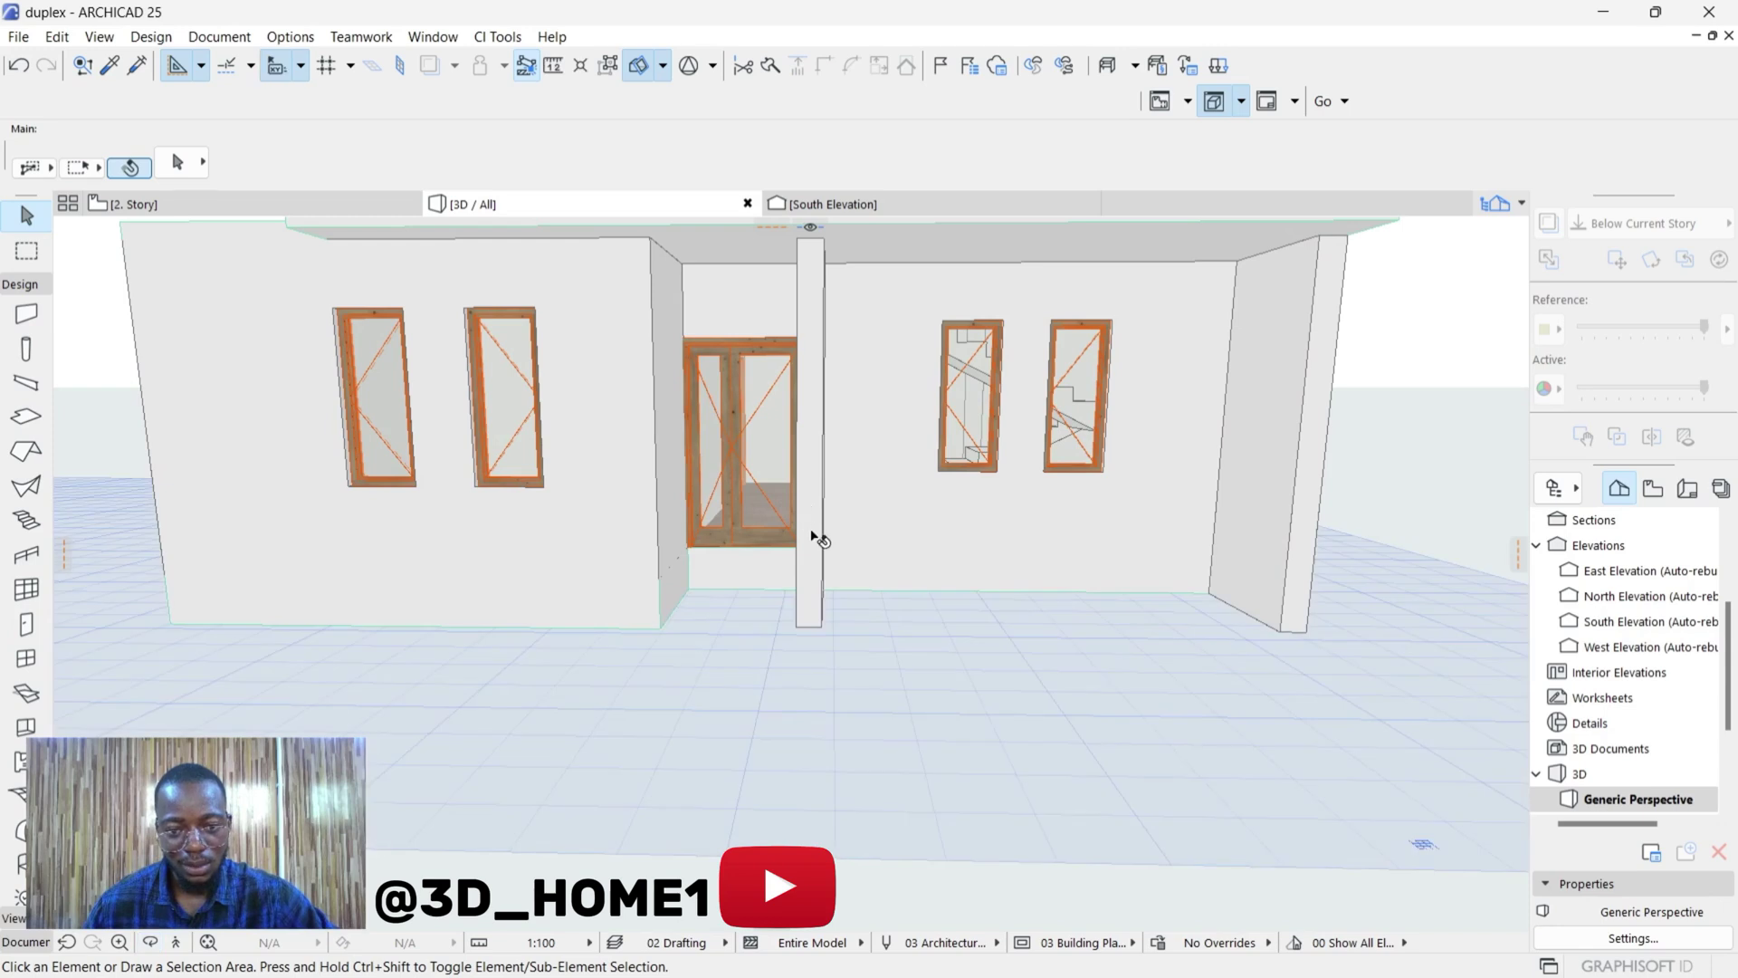
click(817, 625)
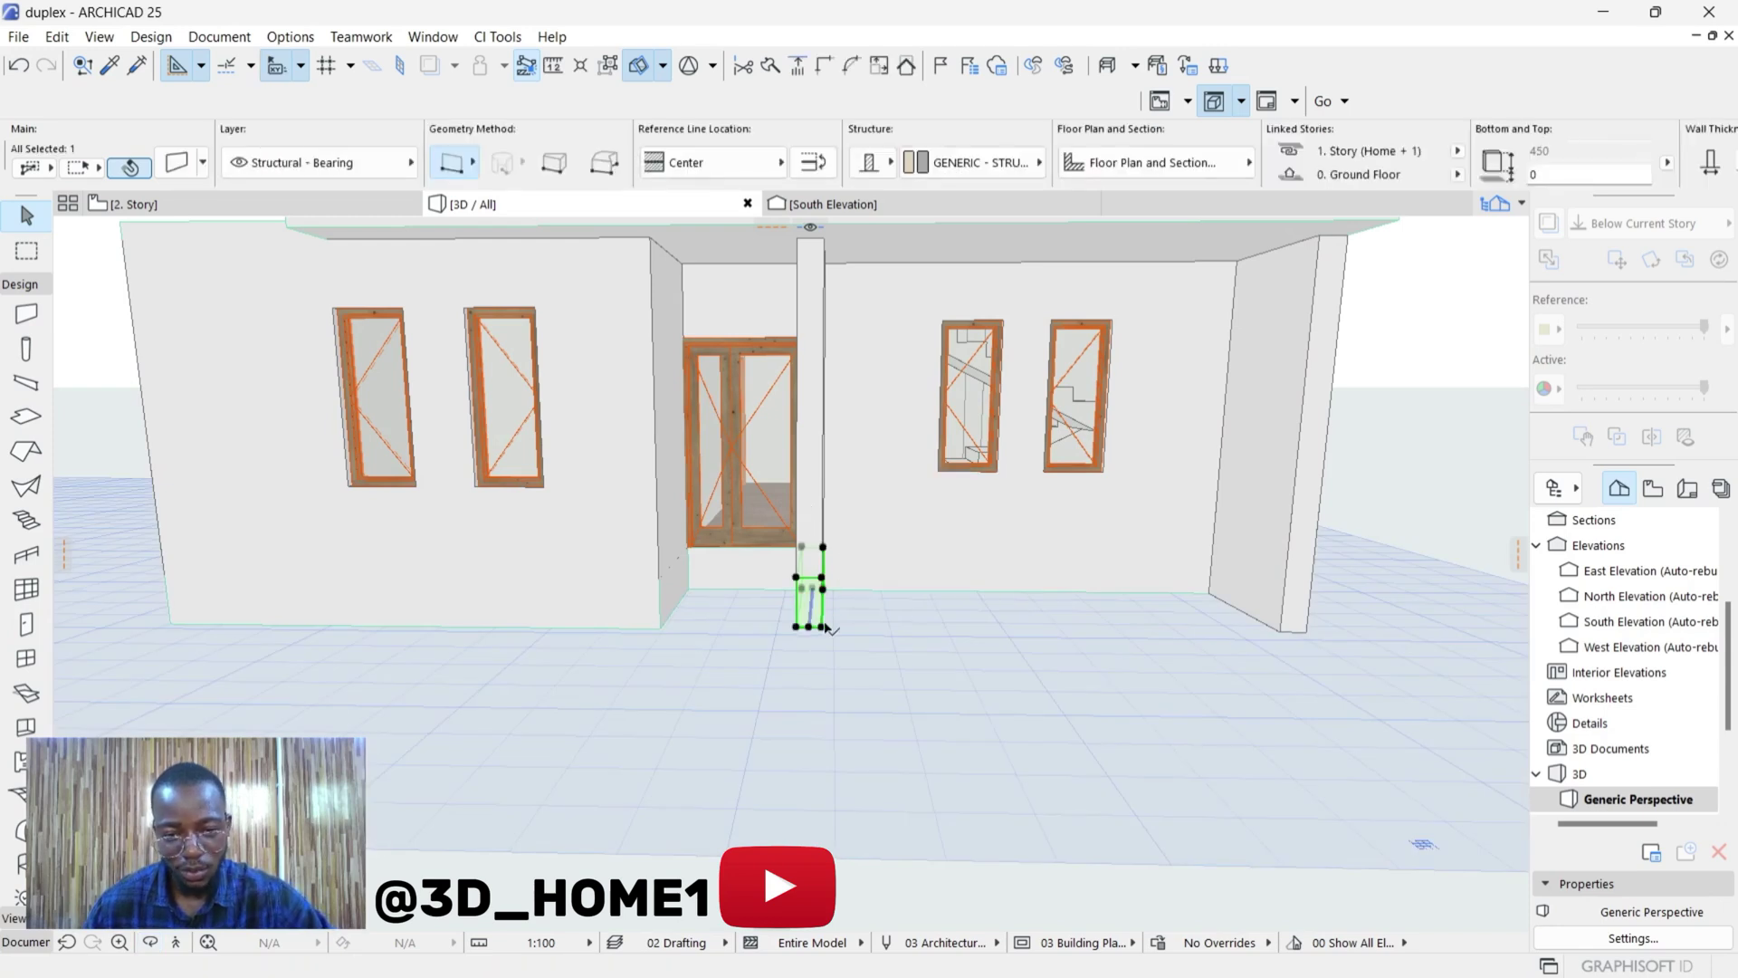
click(823, 626)
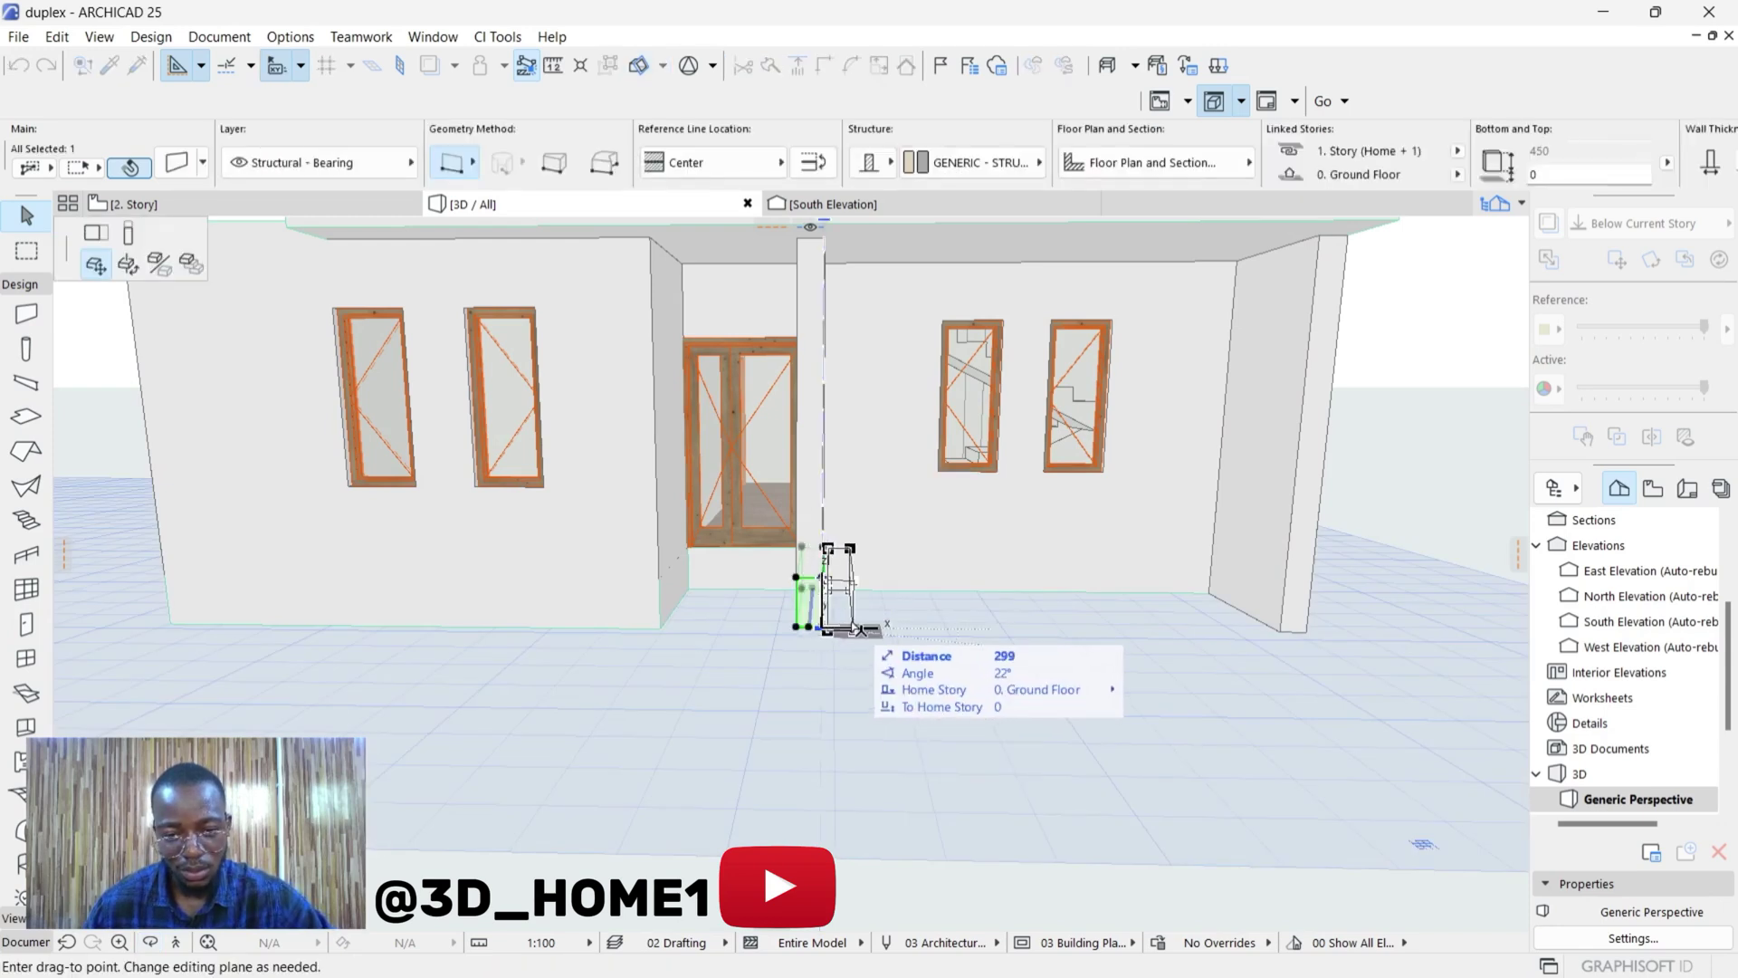
scroll(837, 629, up, 3)
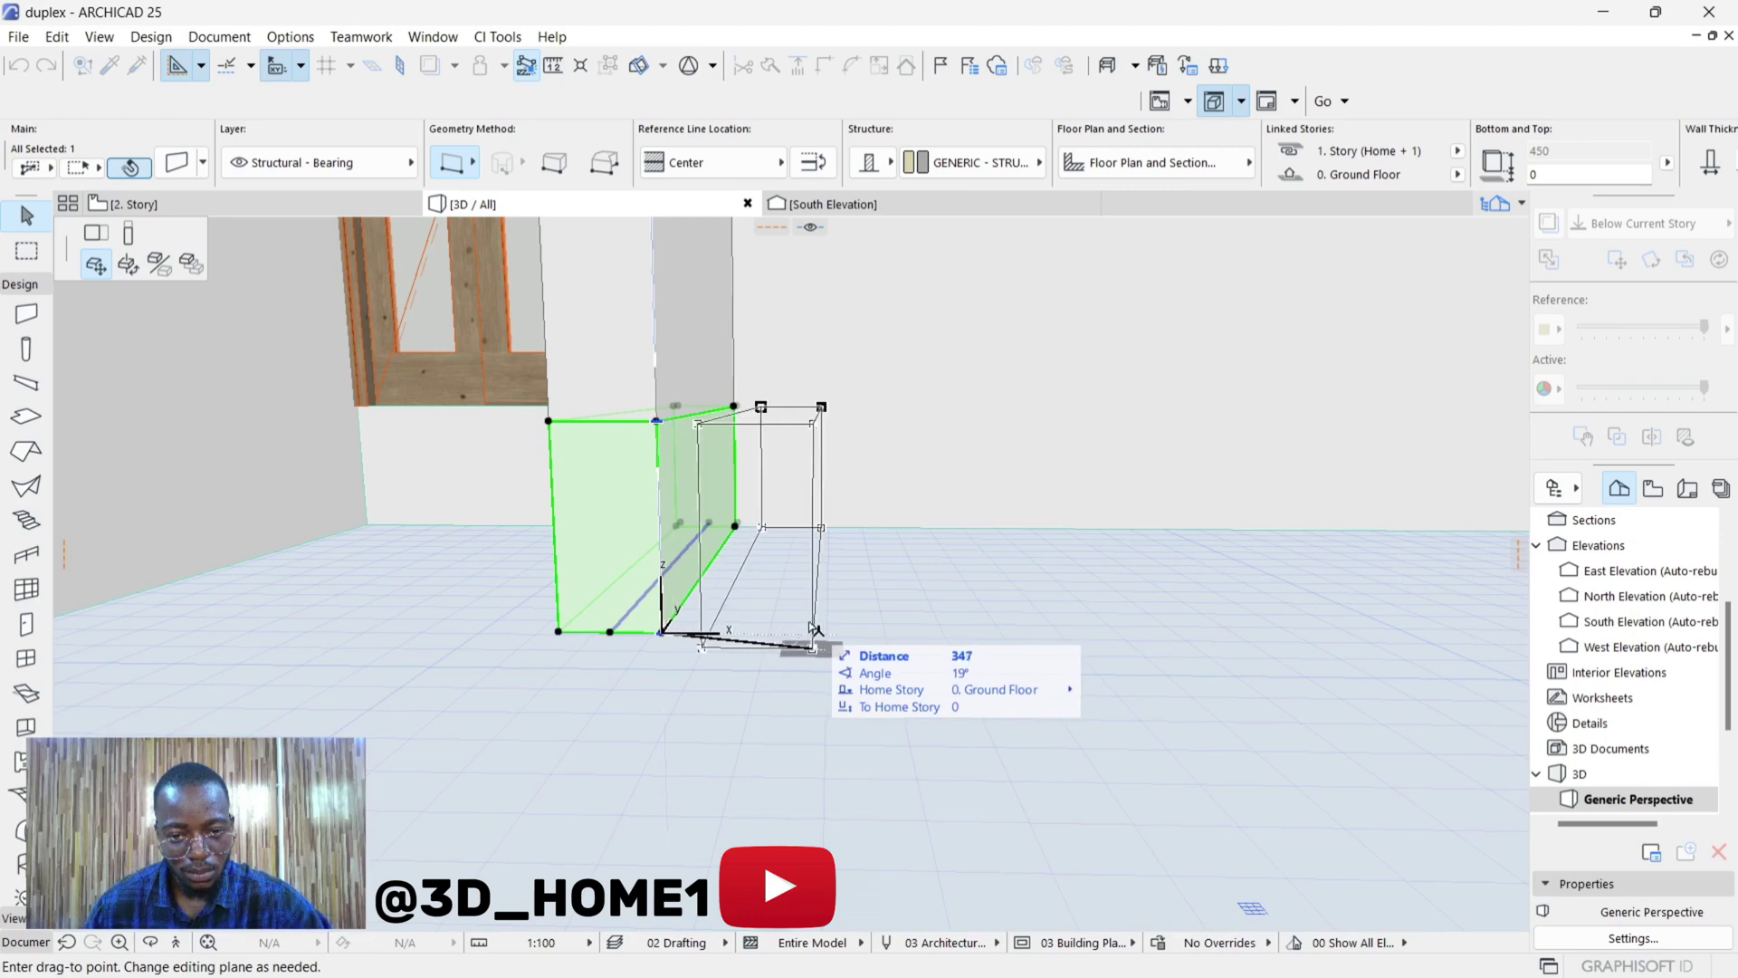
key(Escape)
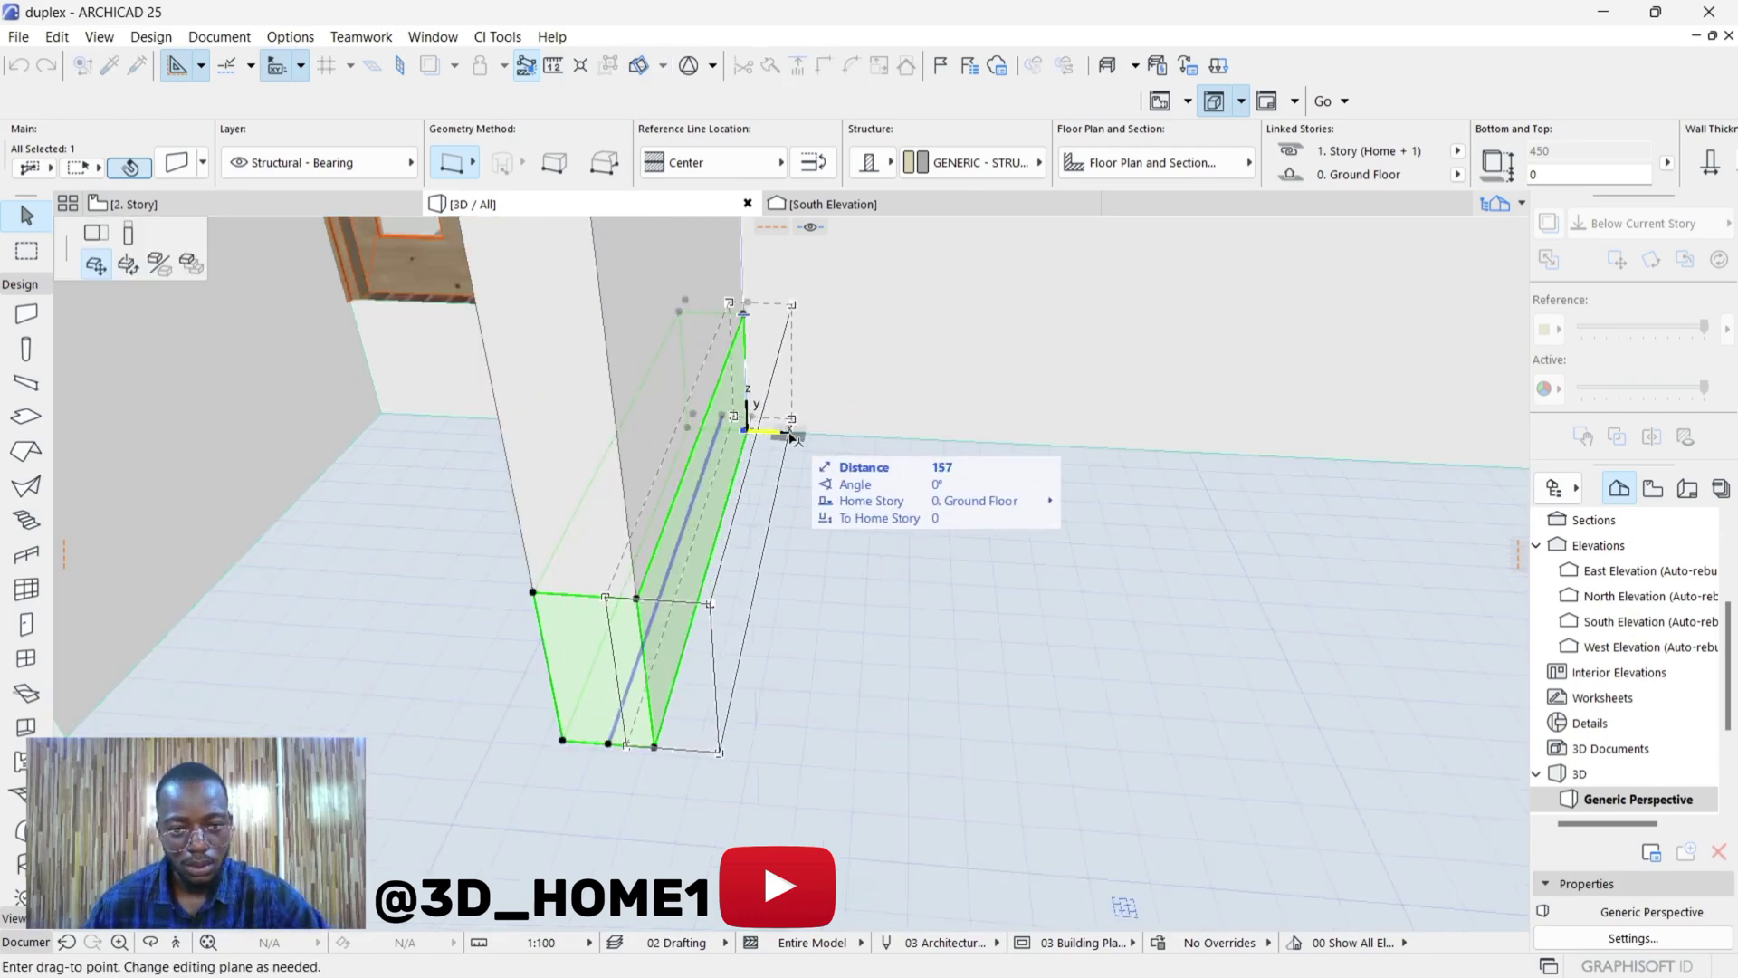
click(790, 434)
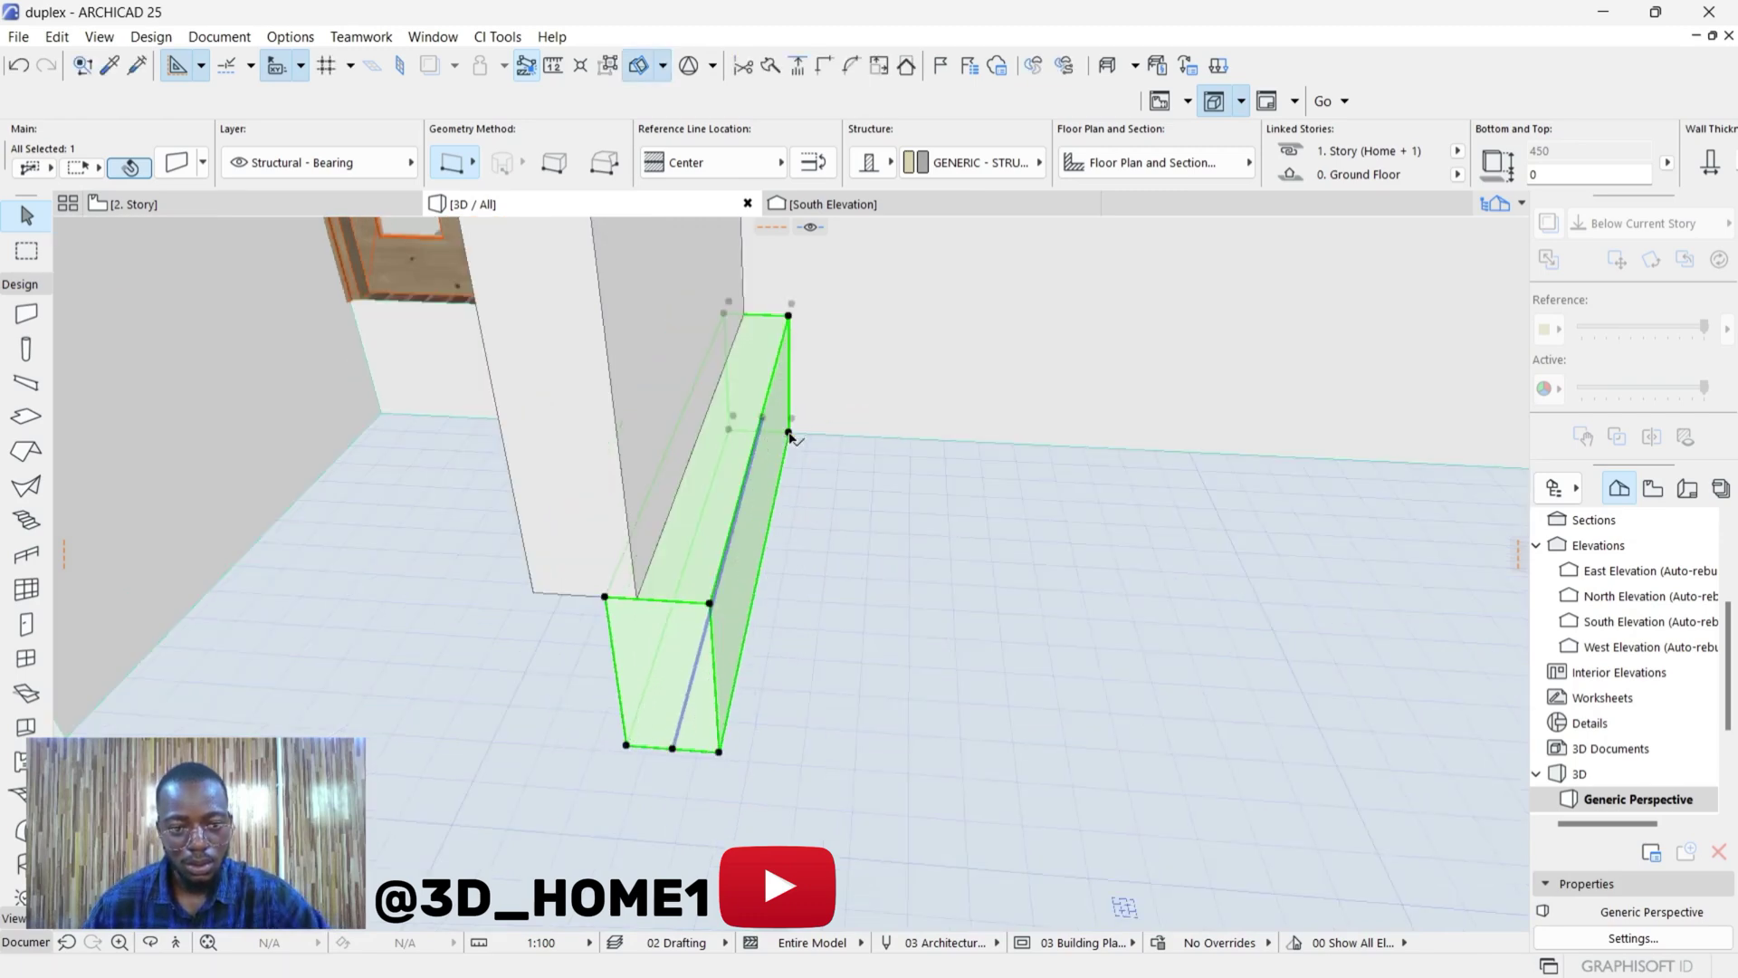
Step: Move the upper segment of the entrance side wall about 157 mm so its corner aligns with the base segment
click(602, 441)
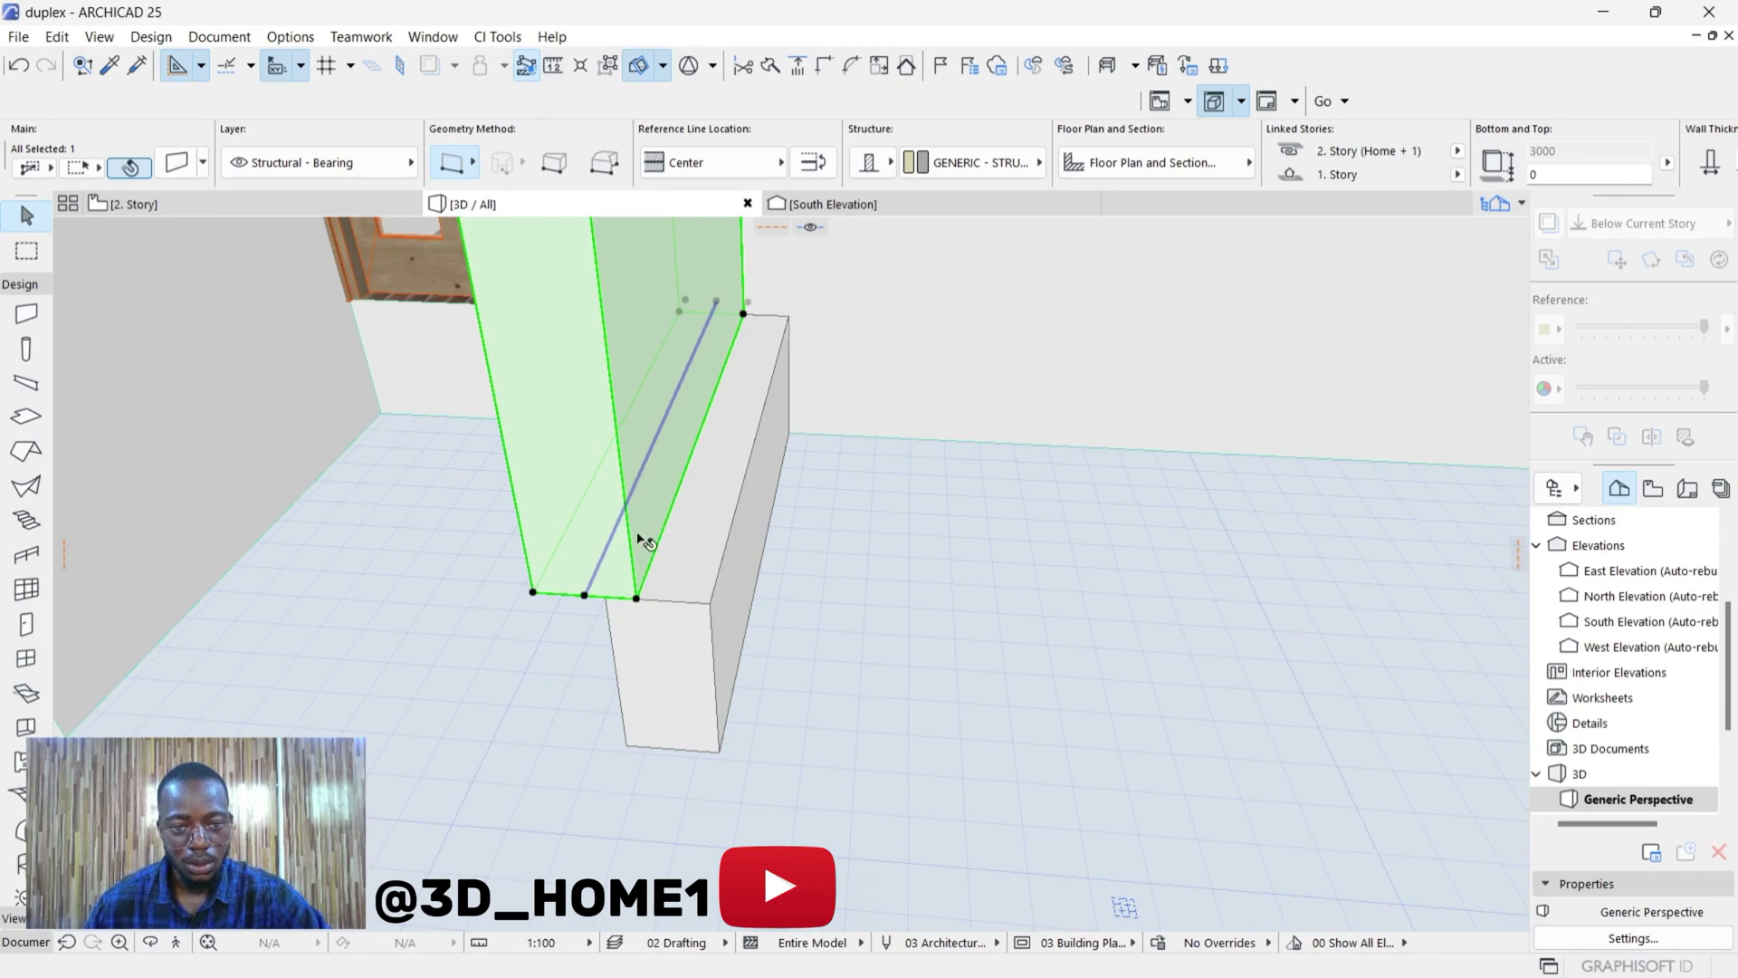
click(745, 314)
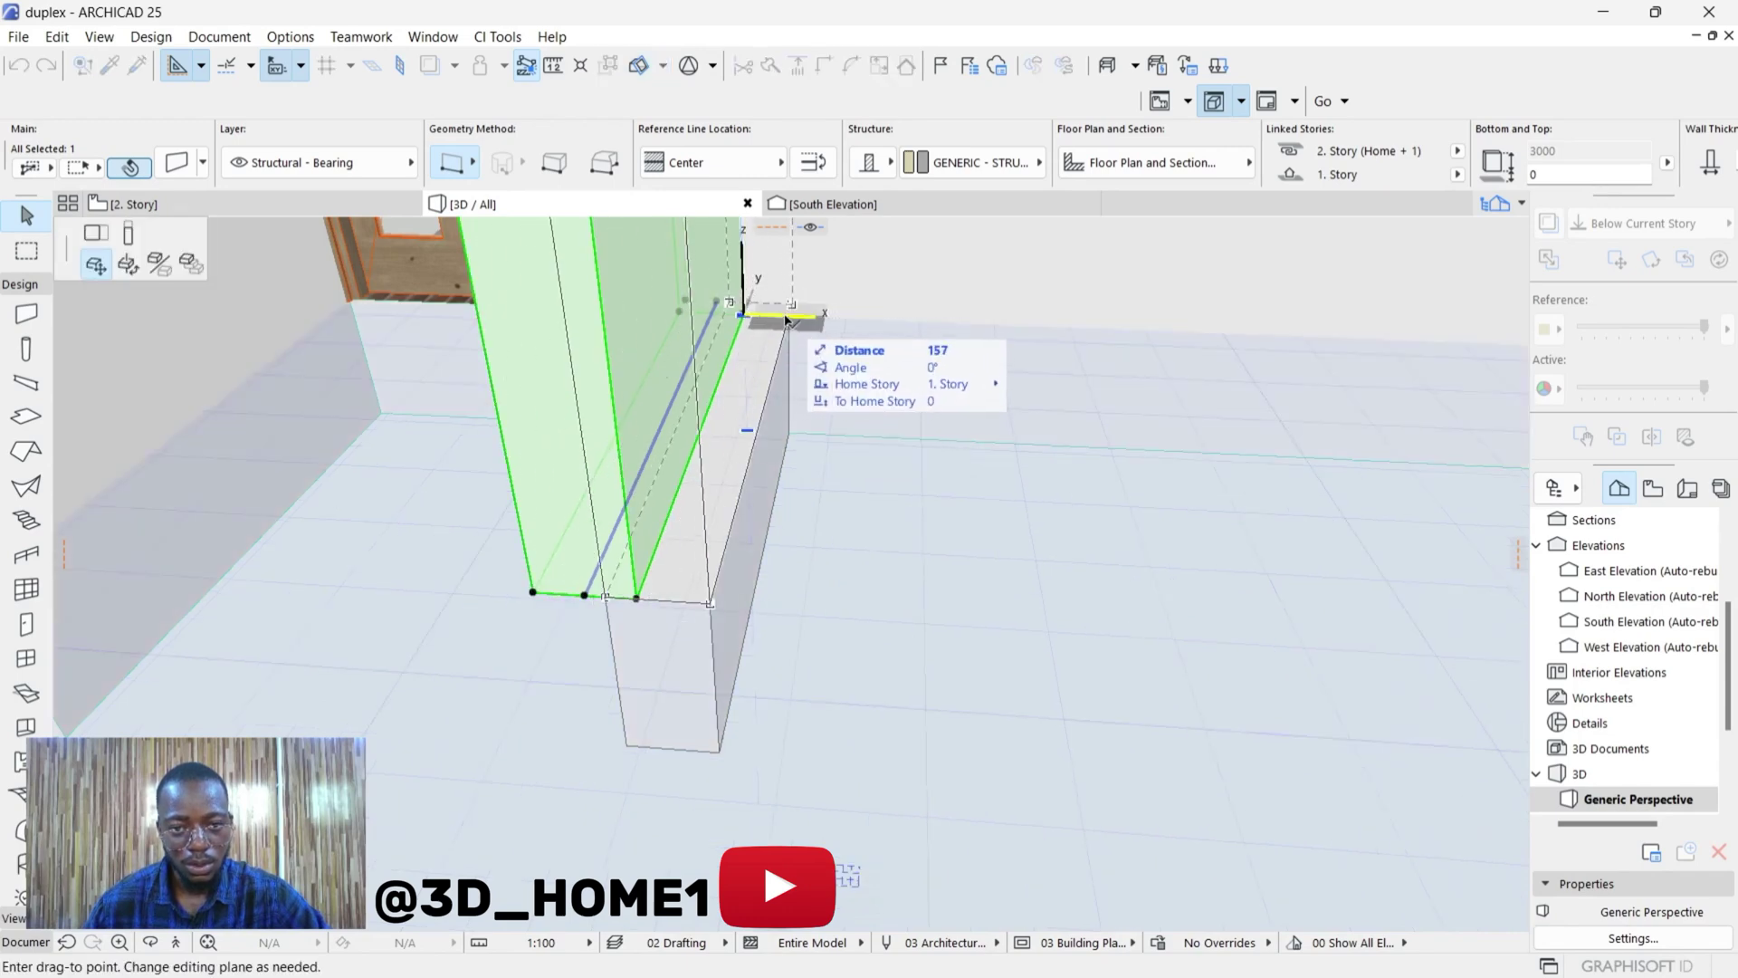
click(788, 319)
key(Escape)
scroll(776, 545, down, 7)
shift+middle_drag(776, 545, 714, 405)
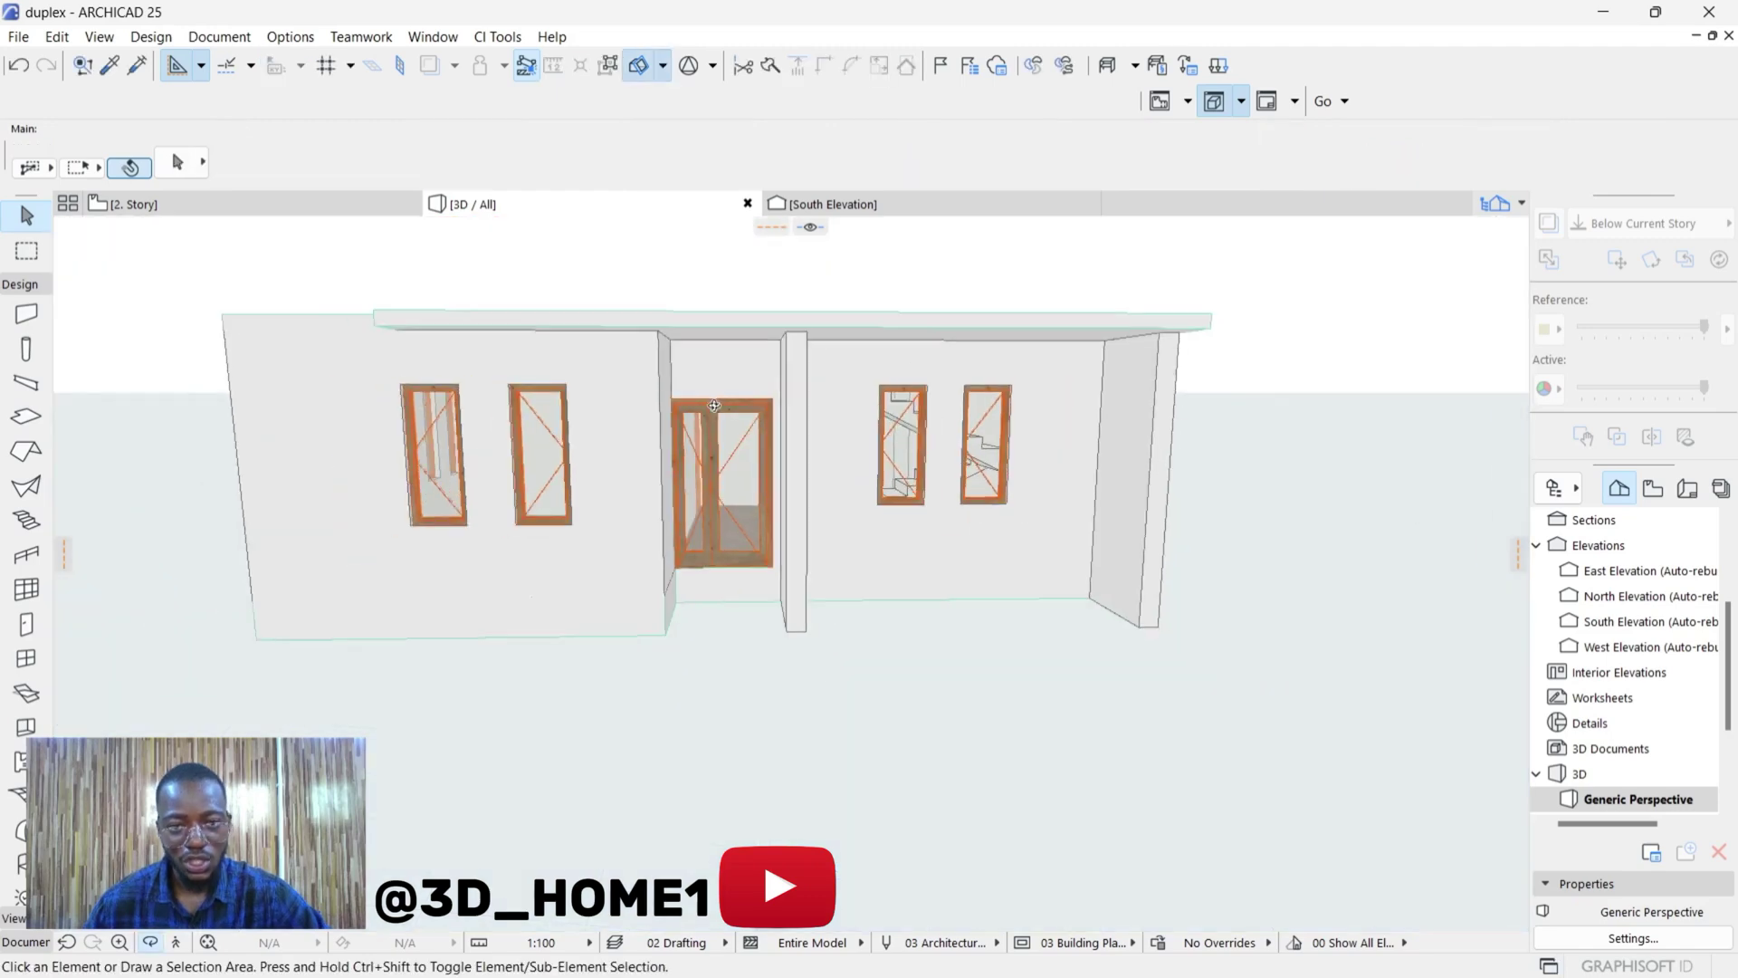
Step: In the South Elevation, set the 2. Story slab's reference plane offset to its home story to 150
click(850, 204)
scroll(709, 476, down, 3)
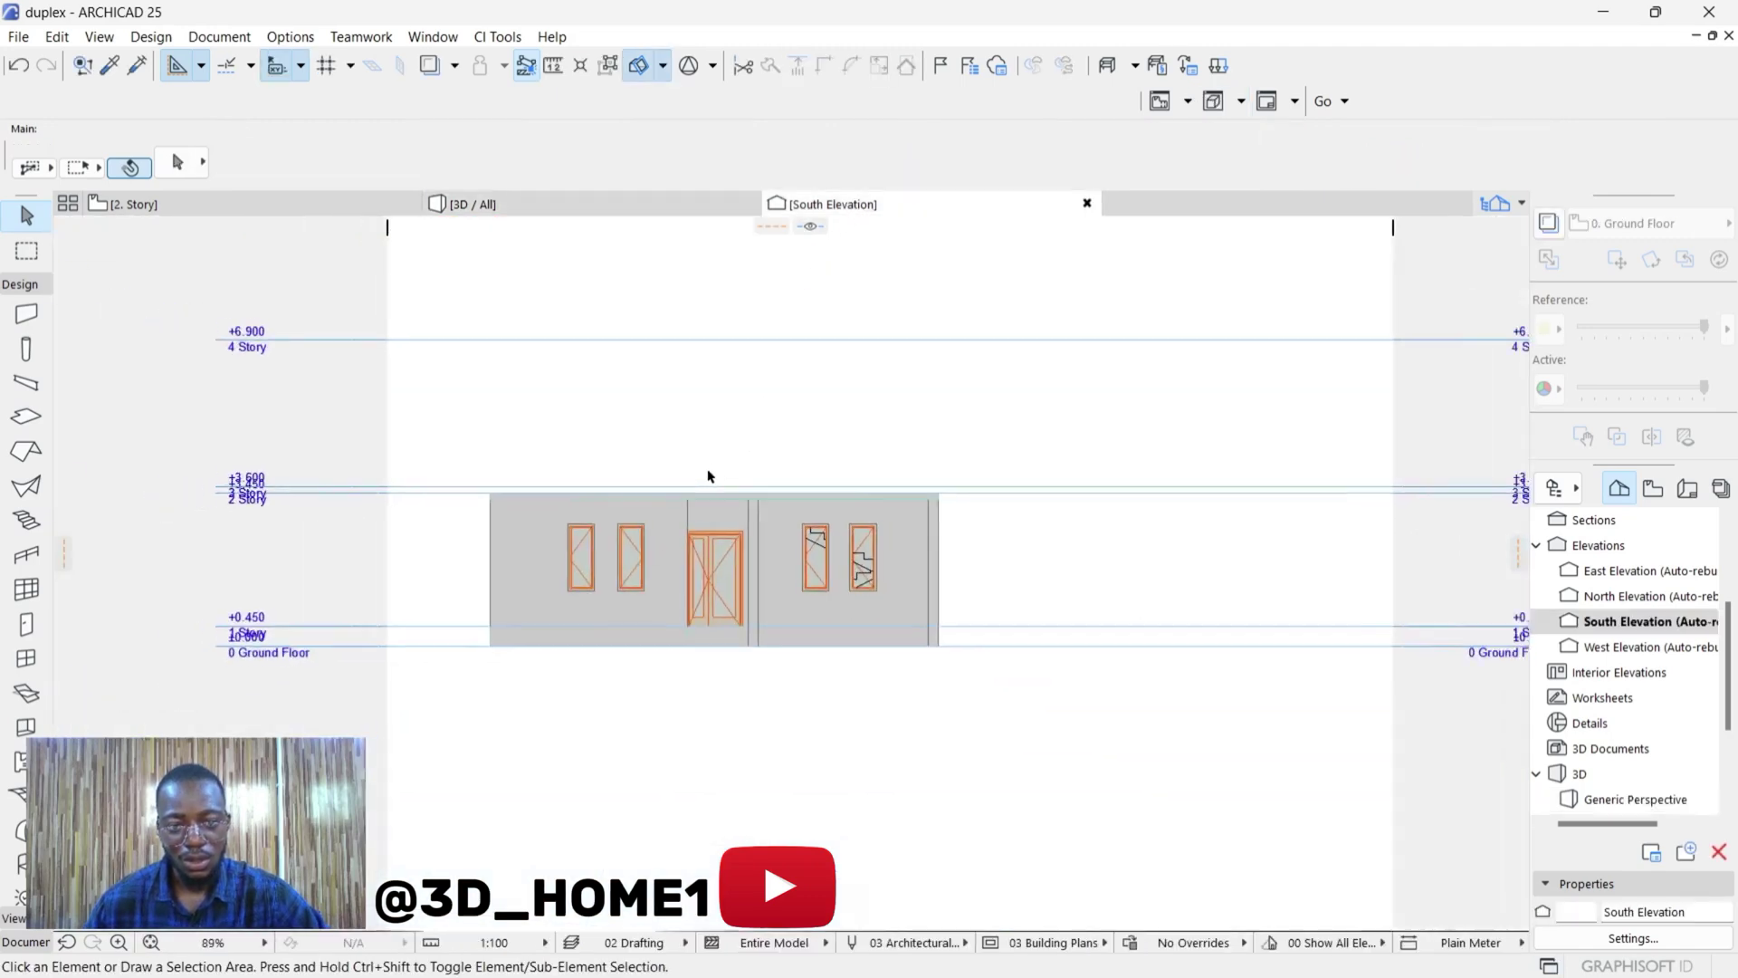
scroll(709, 476, down, 2)
scroll(1132, 493, up, 2)
scroll(1028, 470, up, 3)
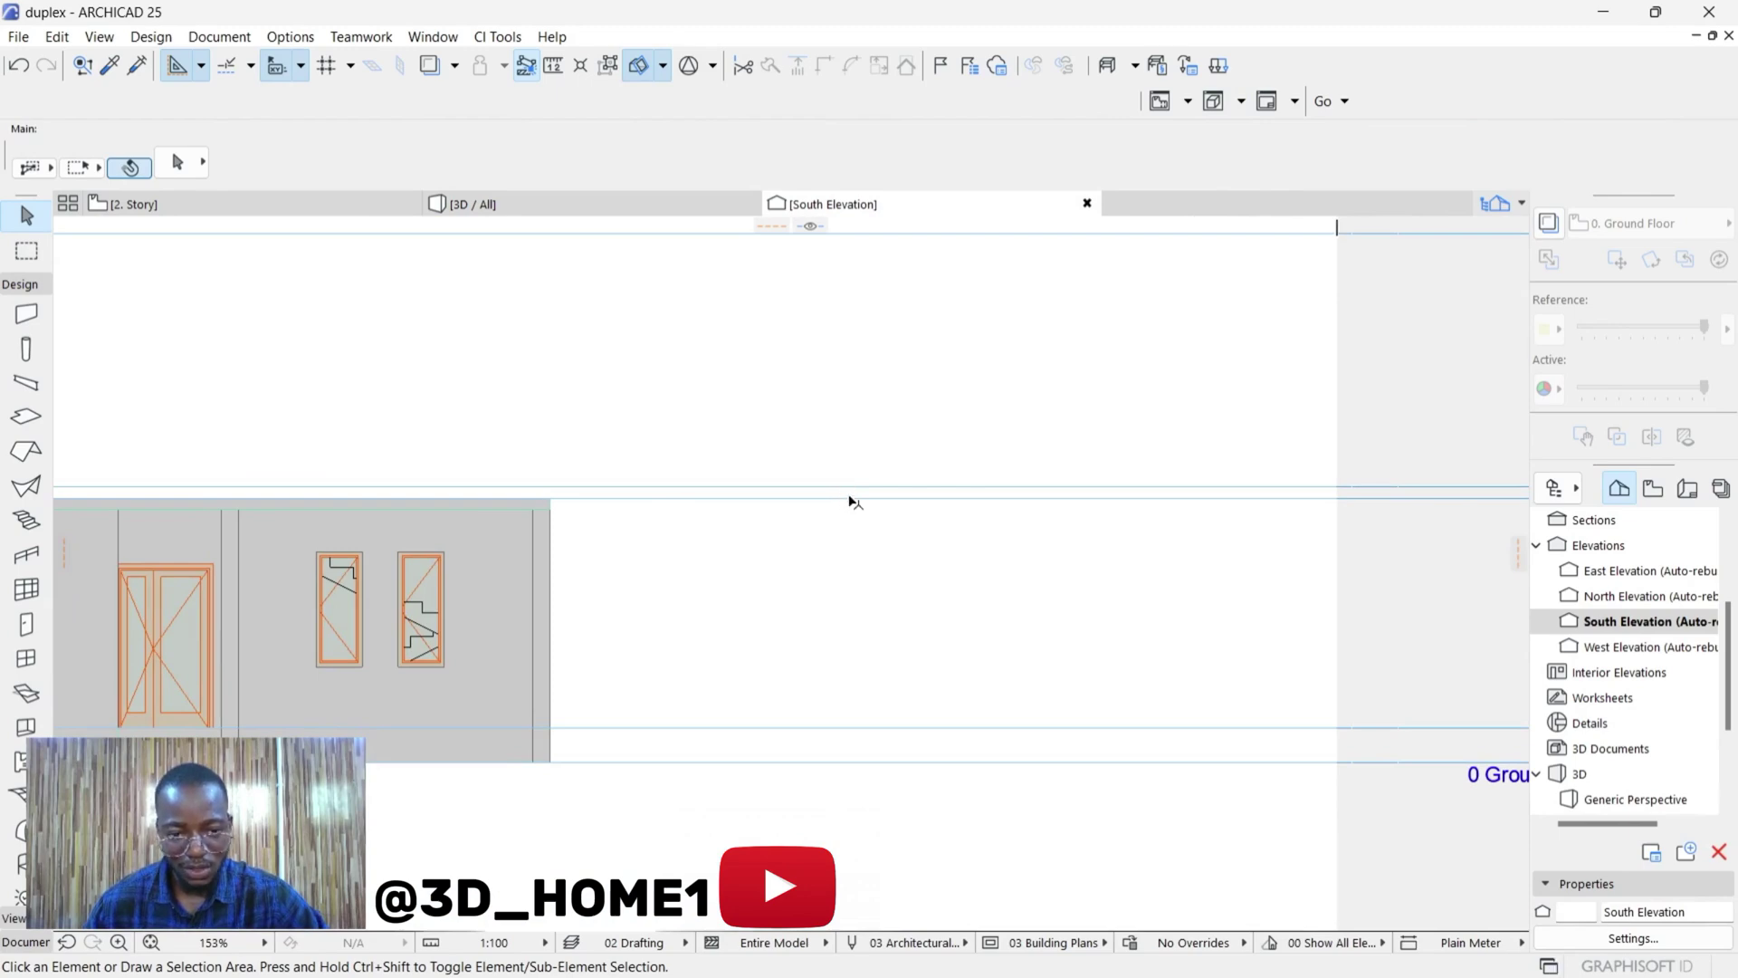
scroll(543, 493, up, 2)
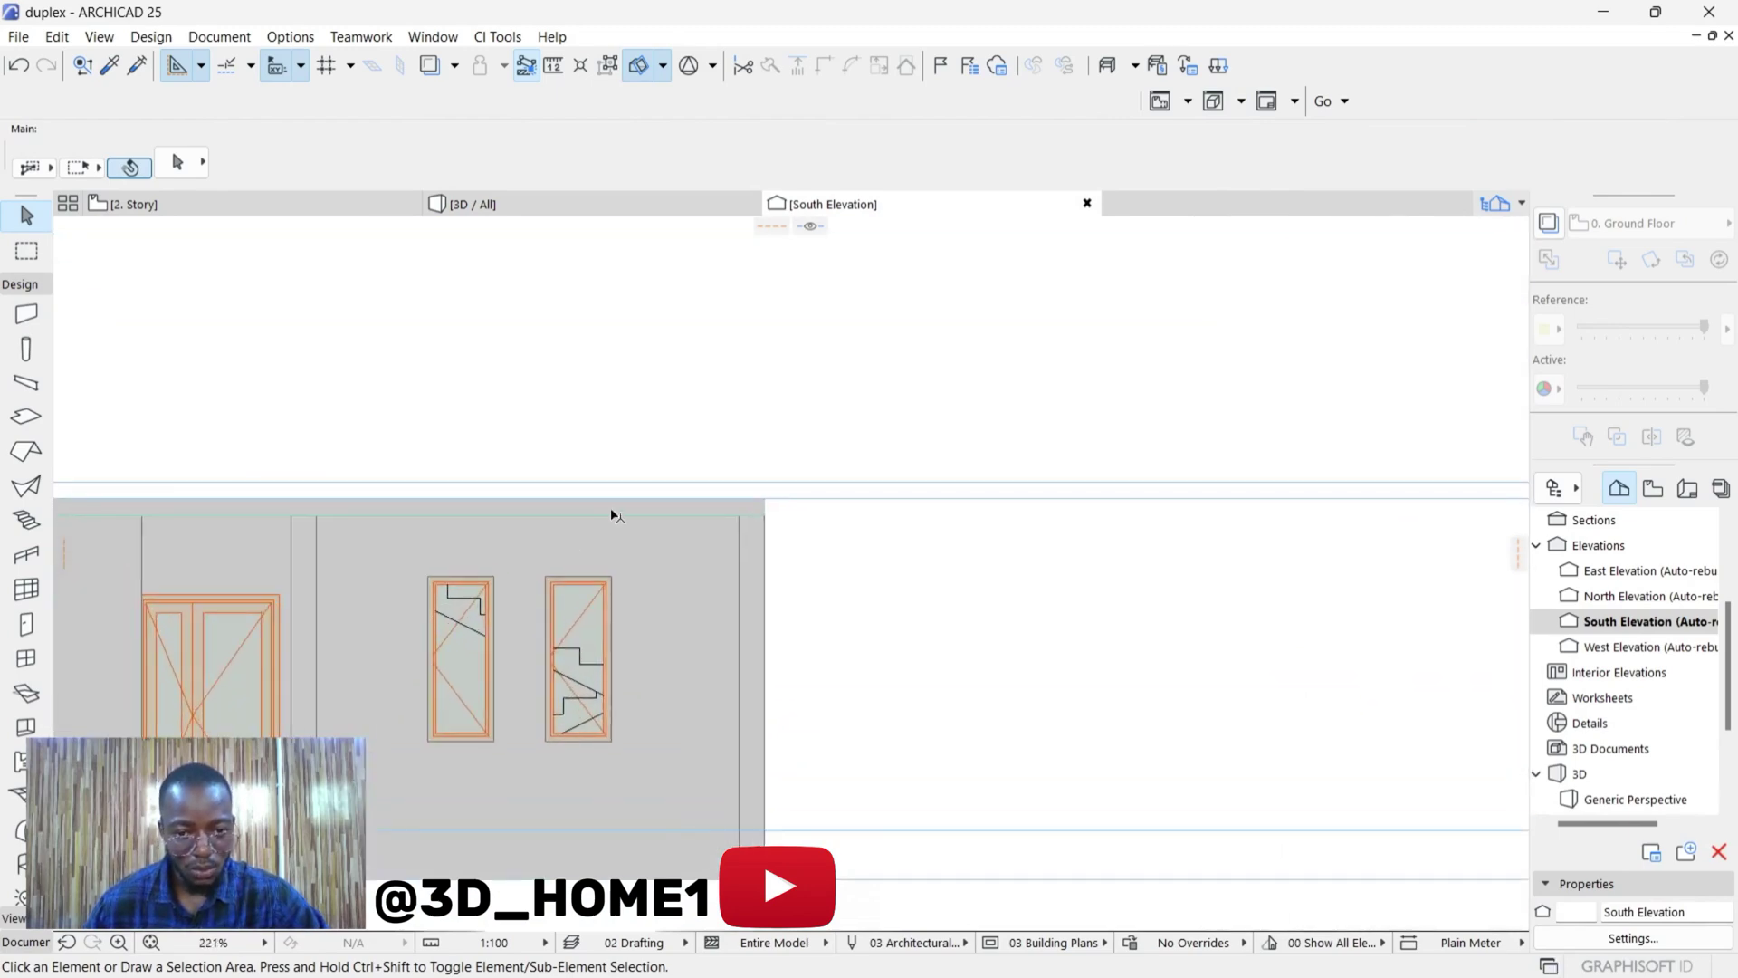
click(613, 511)
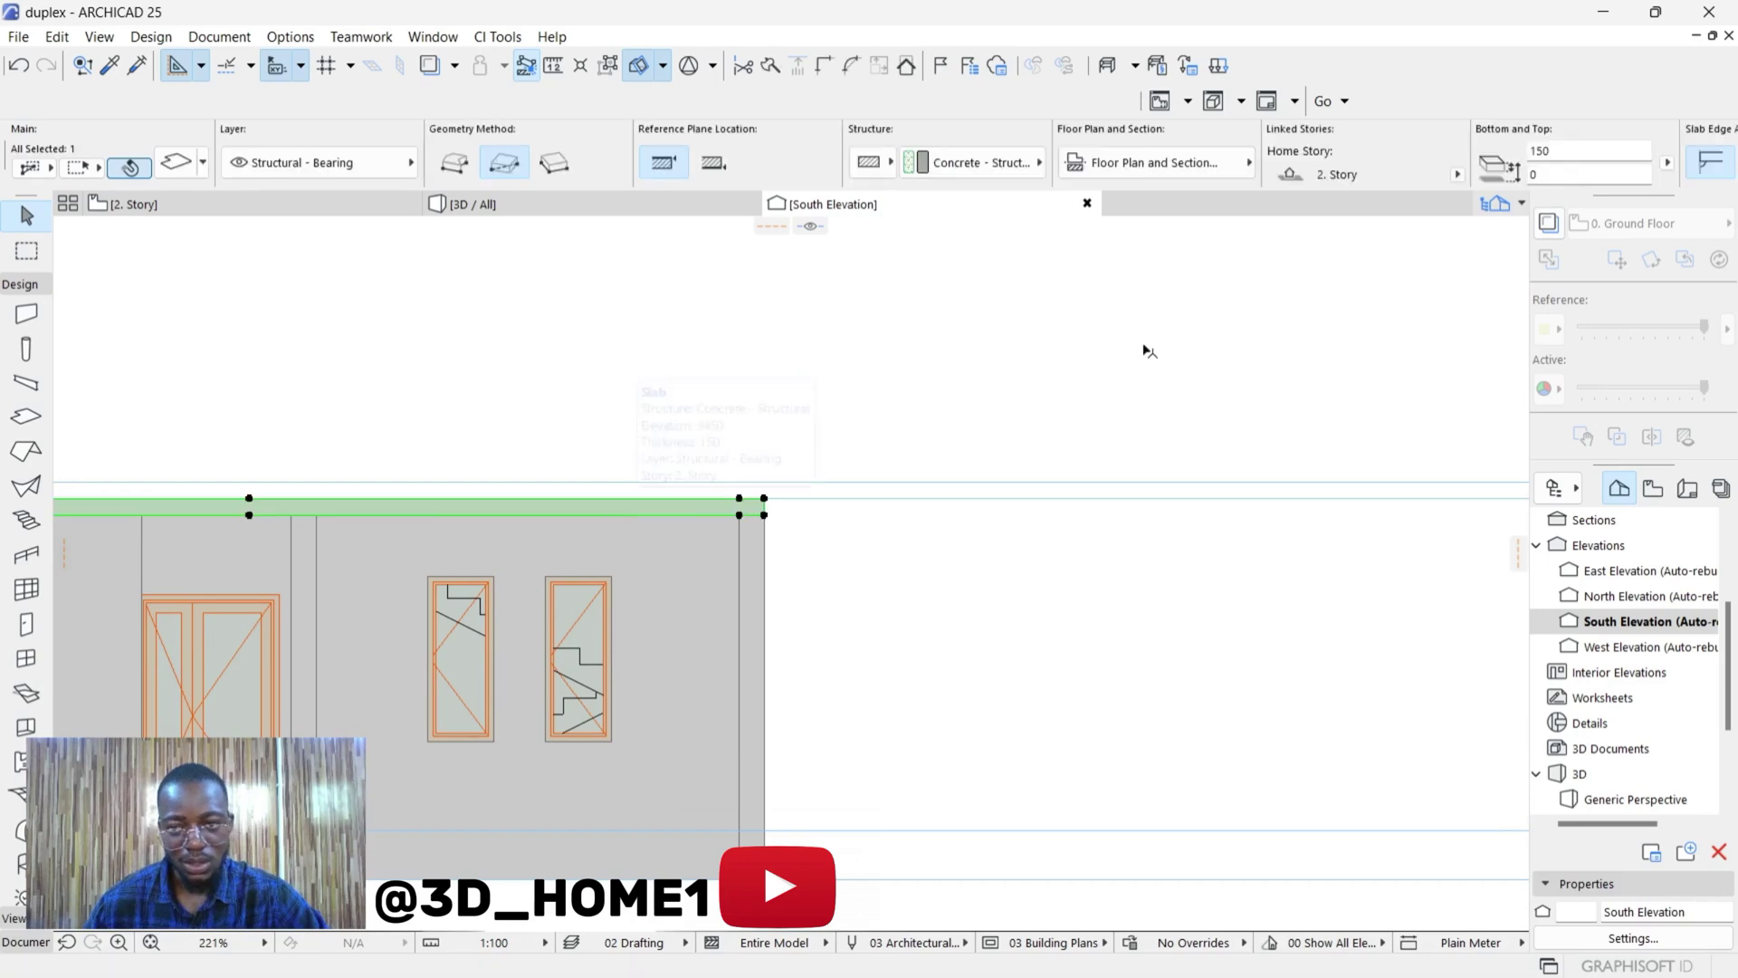
click(1545, 174)
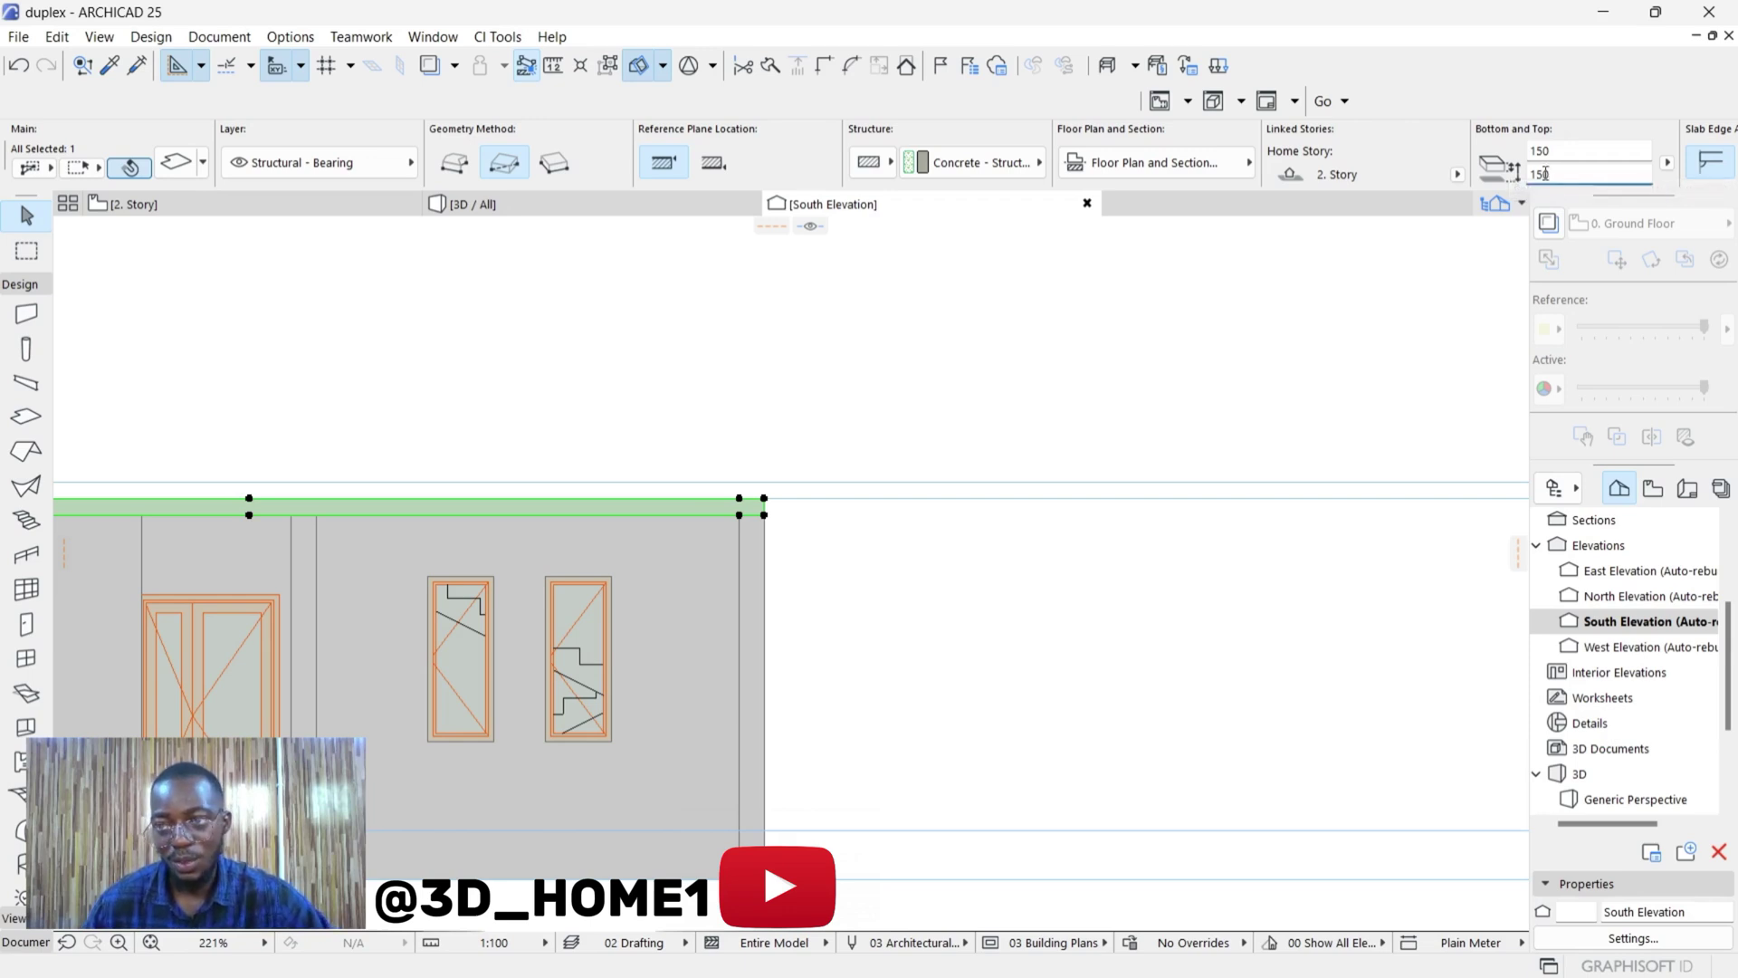
text(150)
key(Return)
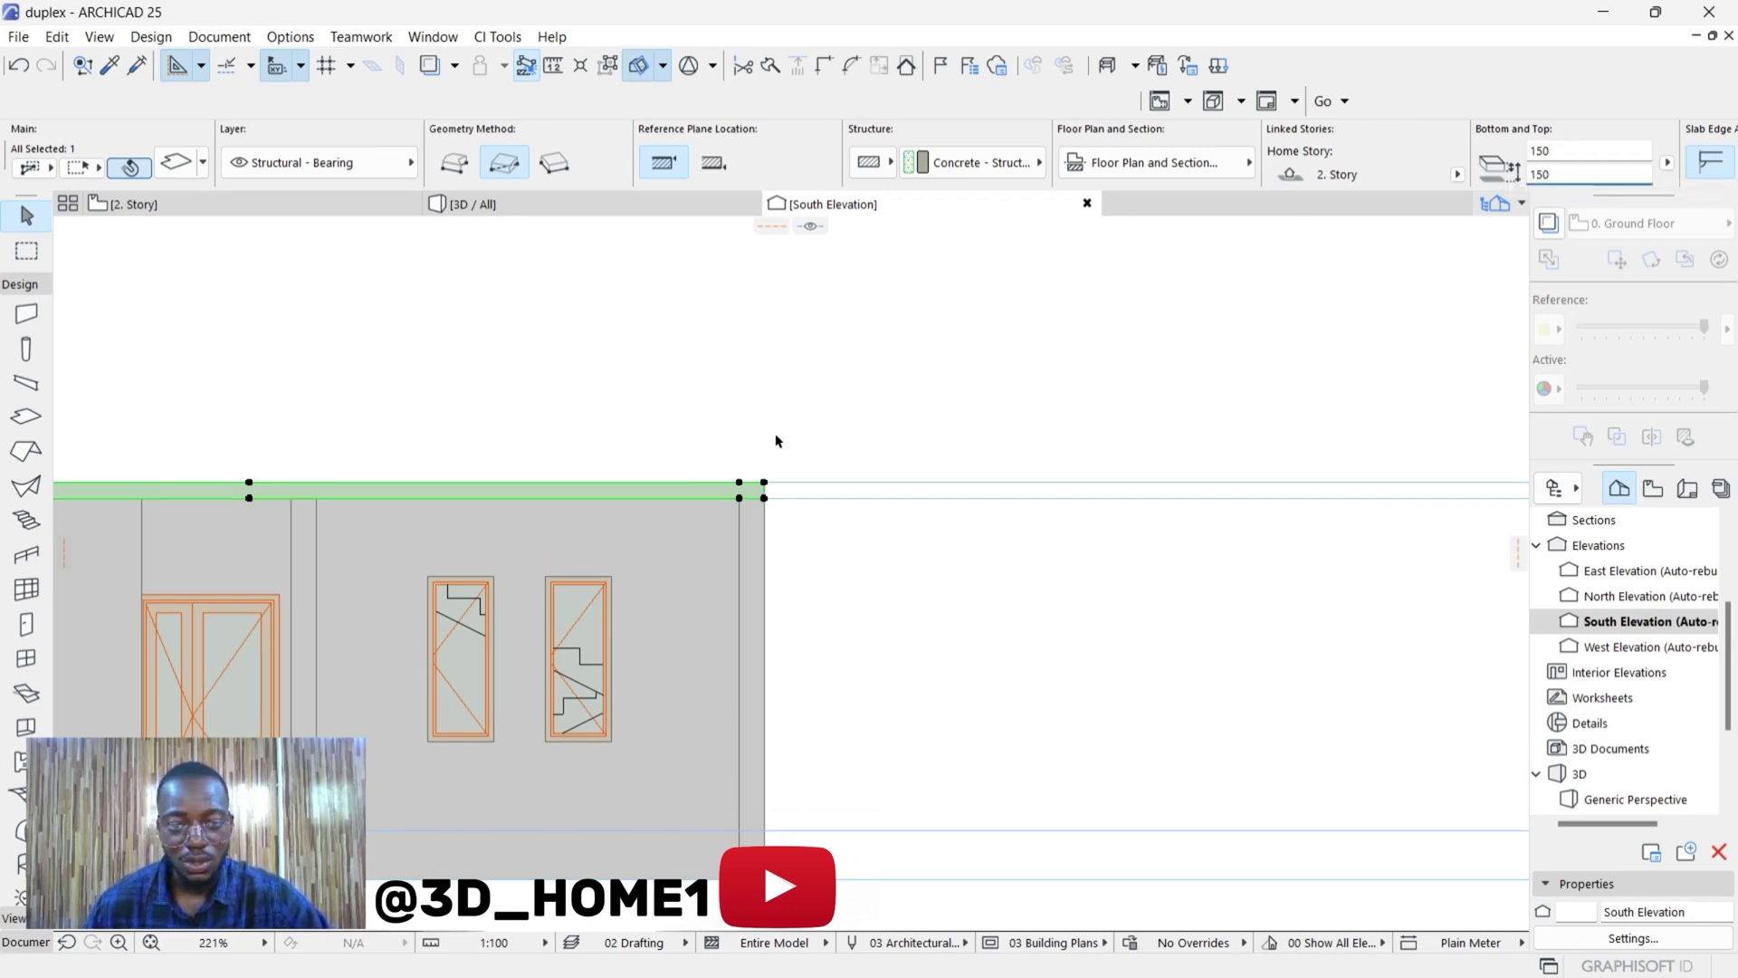
click(782, 329)
Step: Examine the raised slab against the wall tops in elevation, and the whole building with its stair opening in 3D
scroll(969, 527, down, 3)
scroll(801, 525, up, 6)
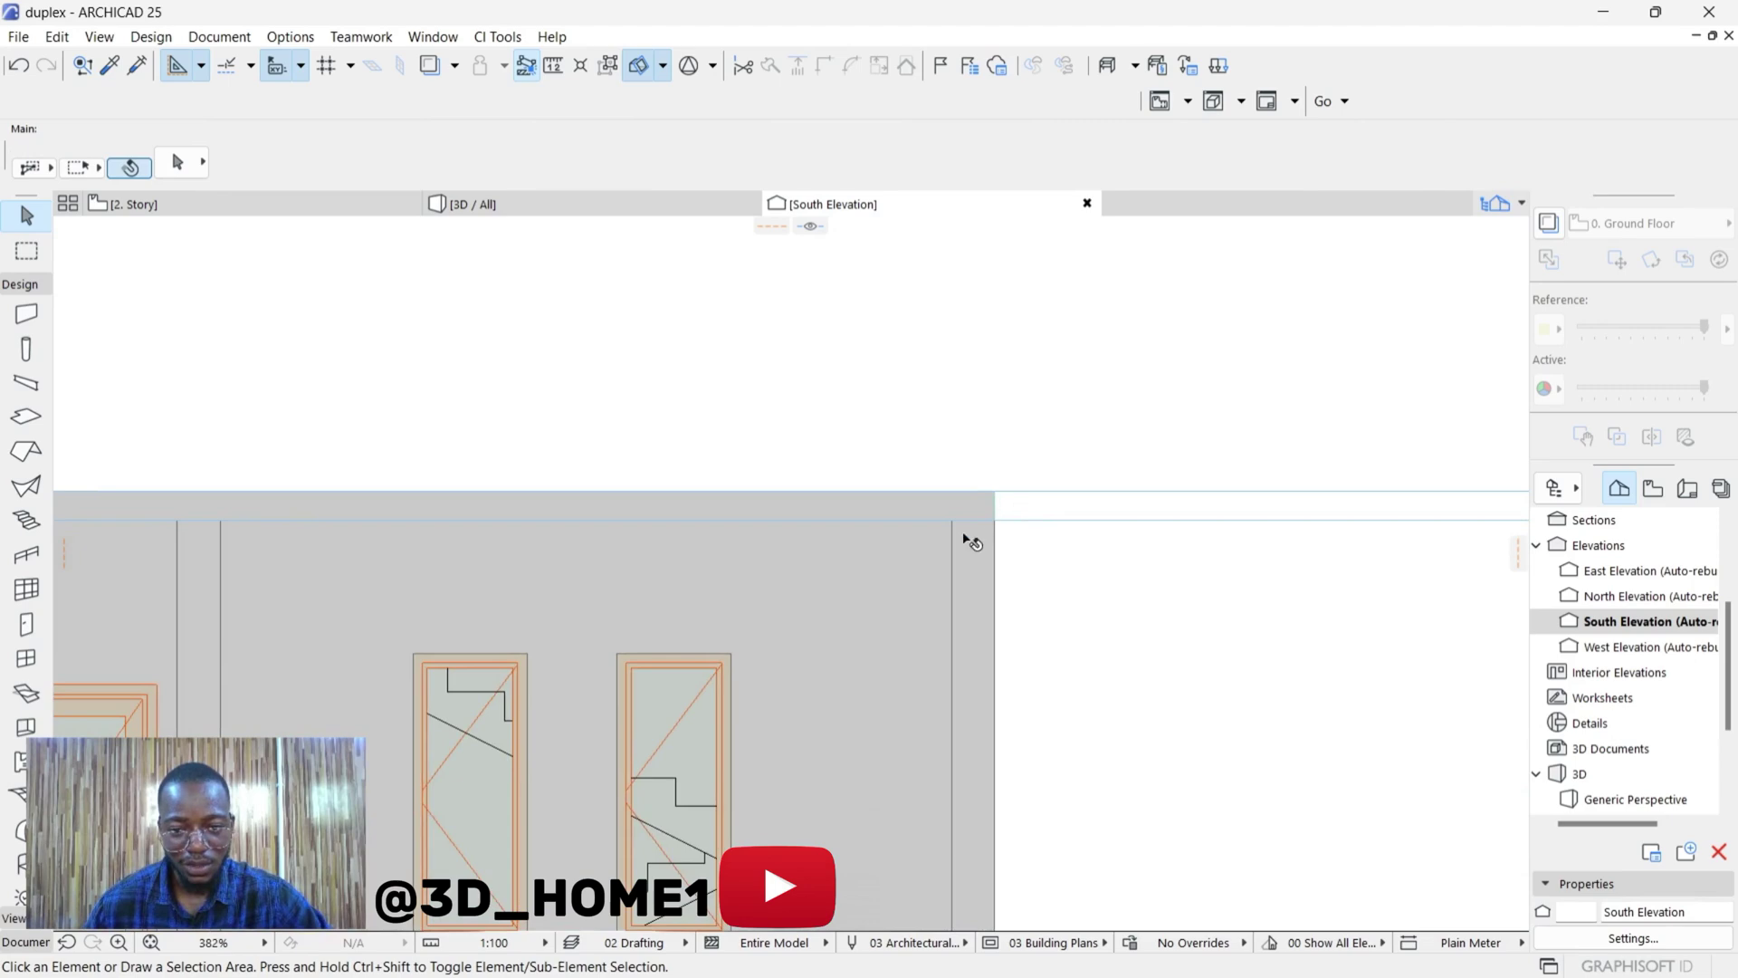
scroll(971, 541, down, 3)
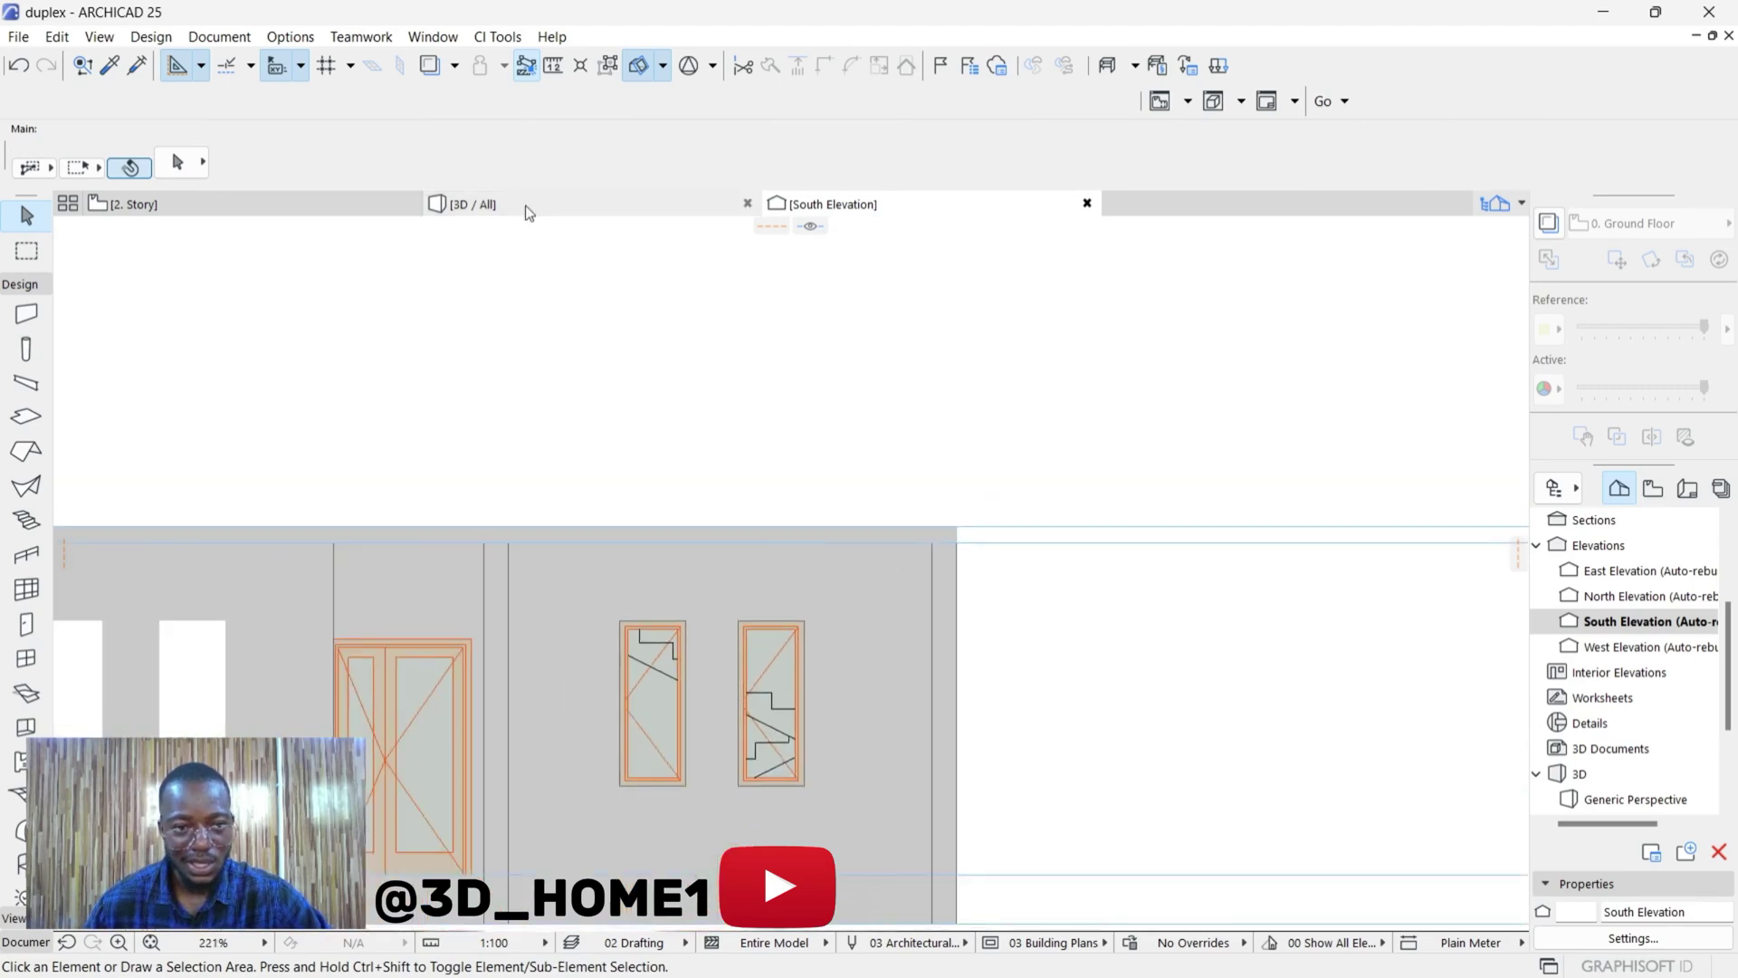
click(475, 206)
shift+middle_drag(774, 498, 368, 323)
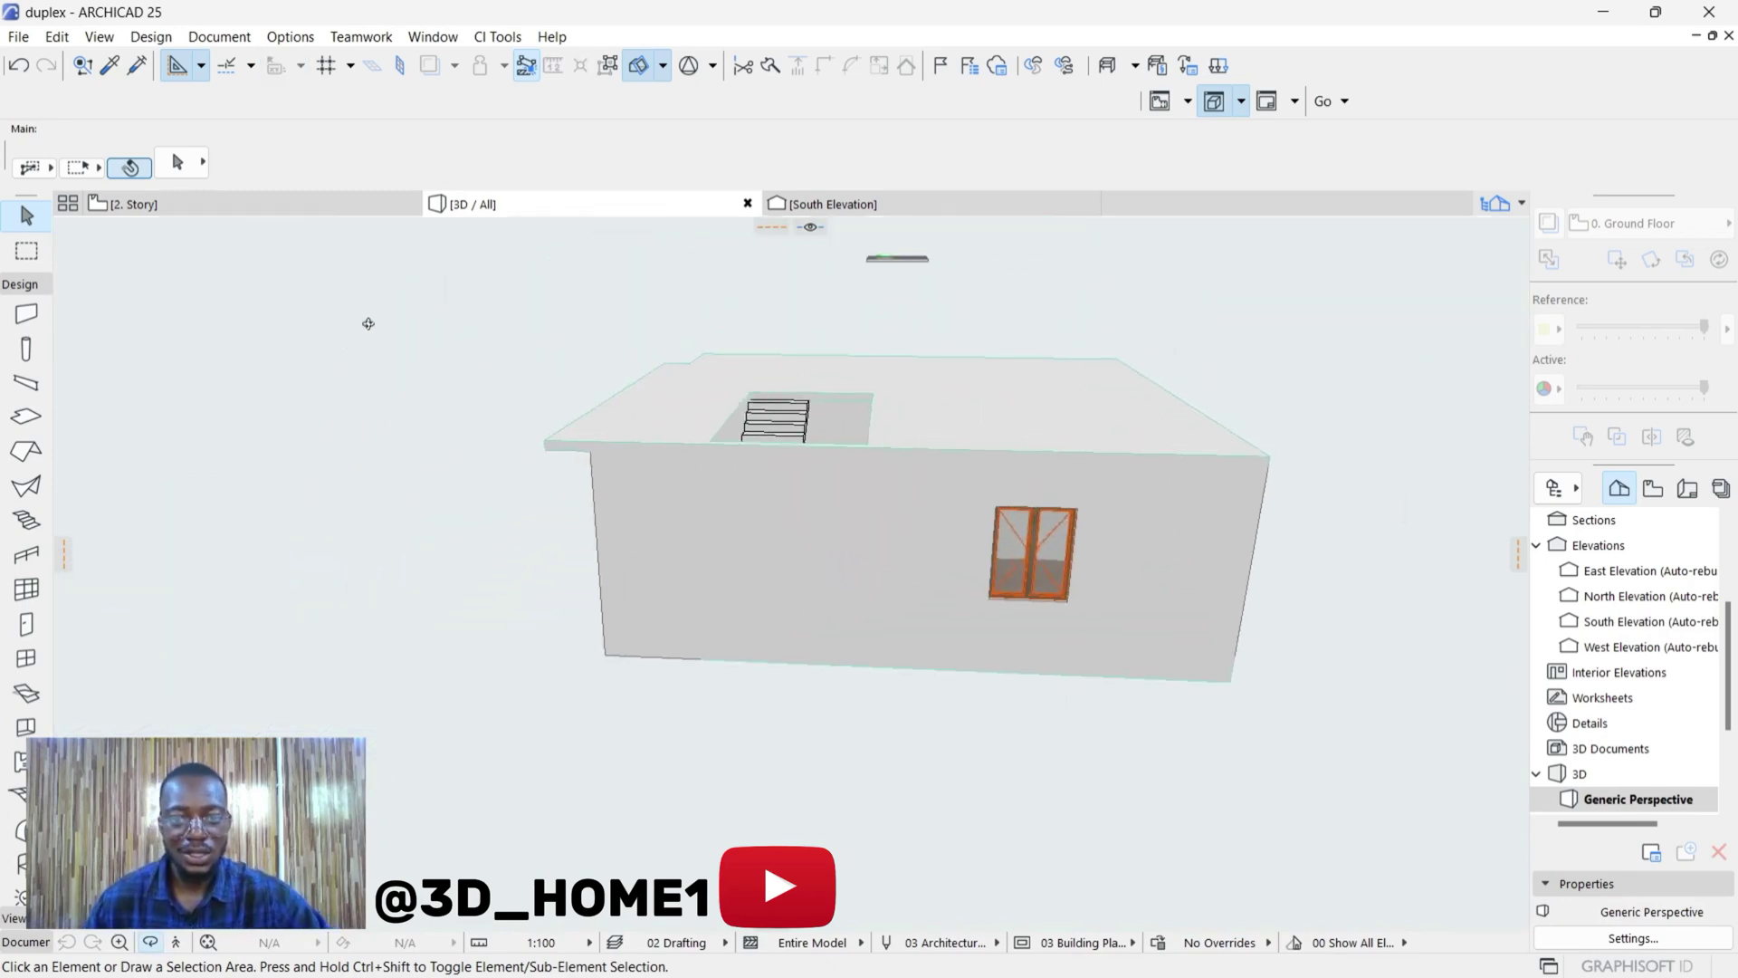
shift+middle_drag(892, 357, 415, 399)
shift+middle_drag(905, 511, 1041, 530)
scroll(656, 367, down, 5)
shift+middle_drag(778, 453, 567, 646)
scroll(710, 565, up, 2)
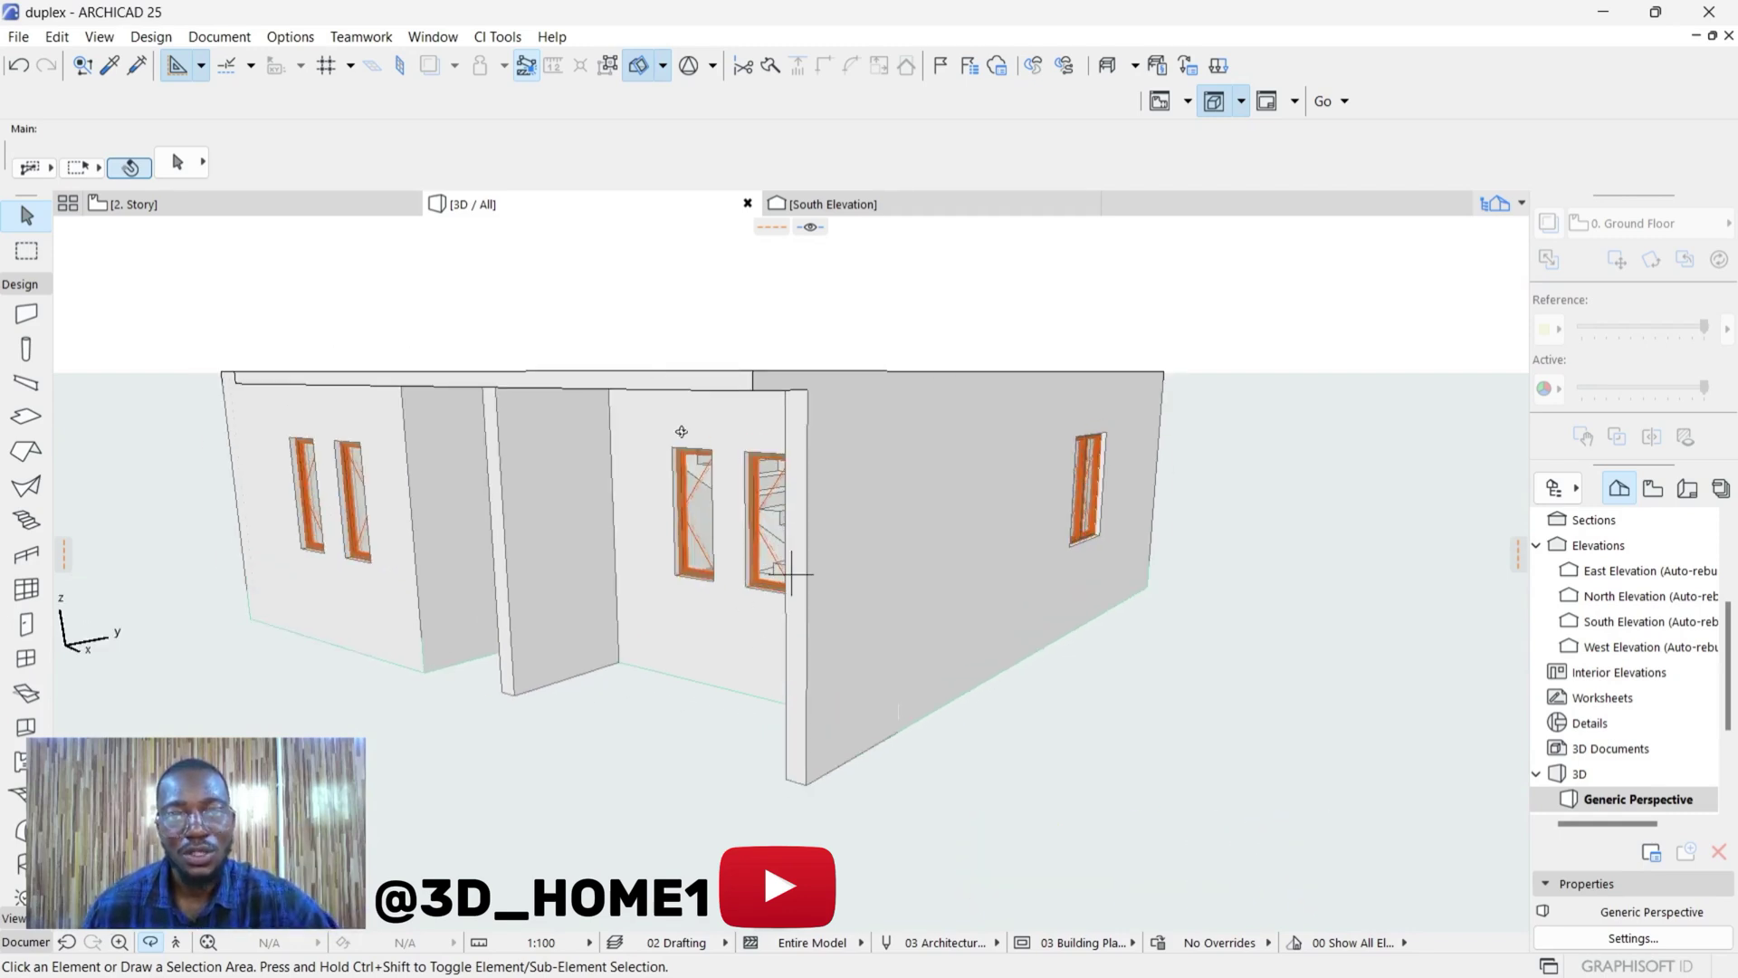
shift+middle_drag(688, 450, 852, 691)
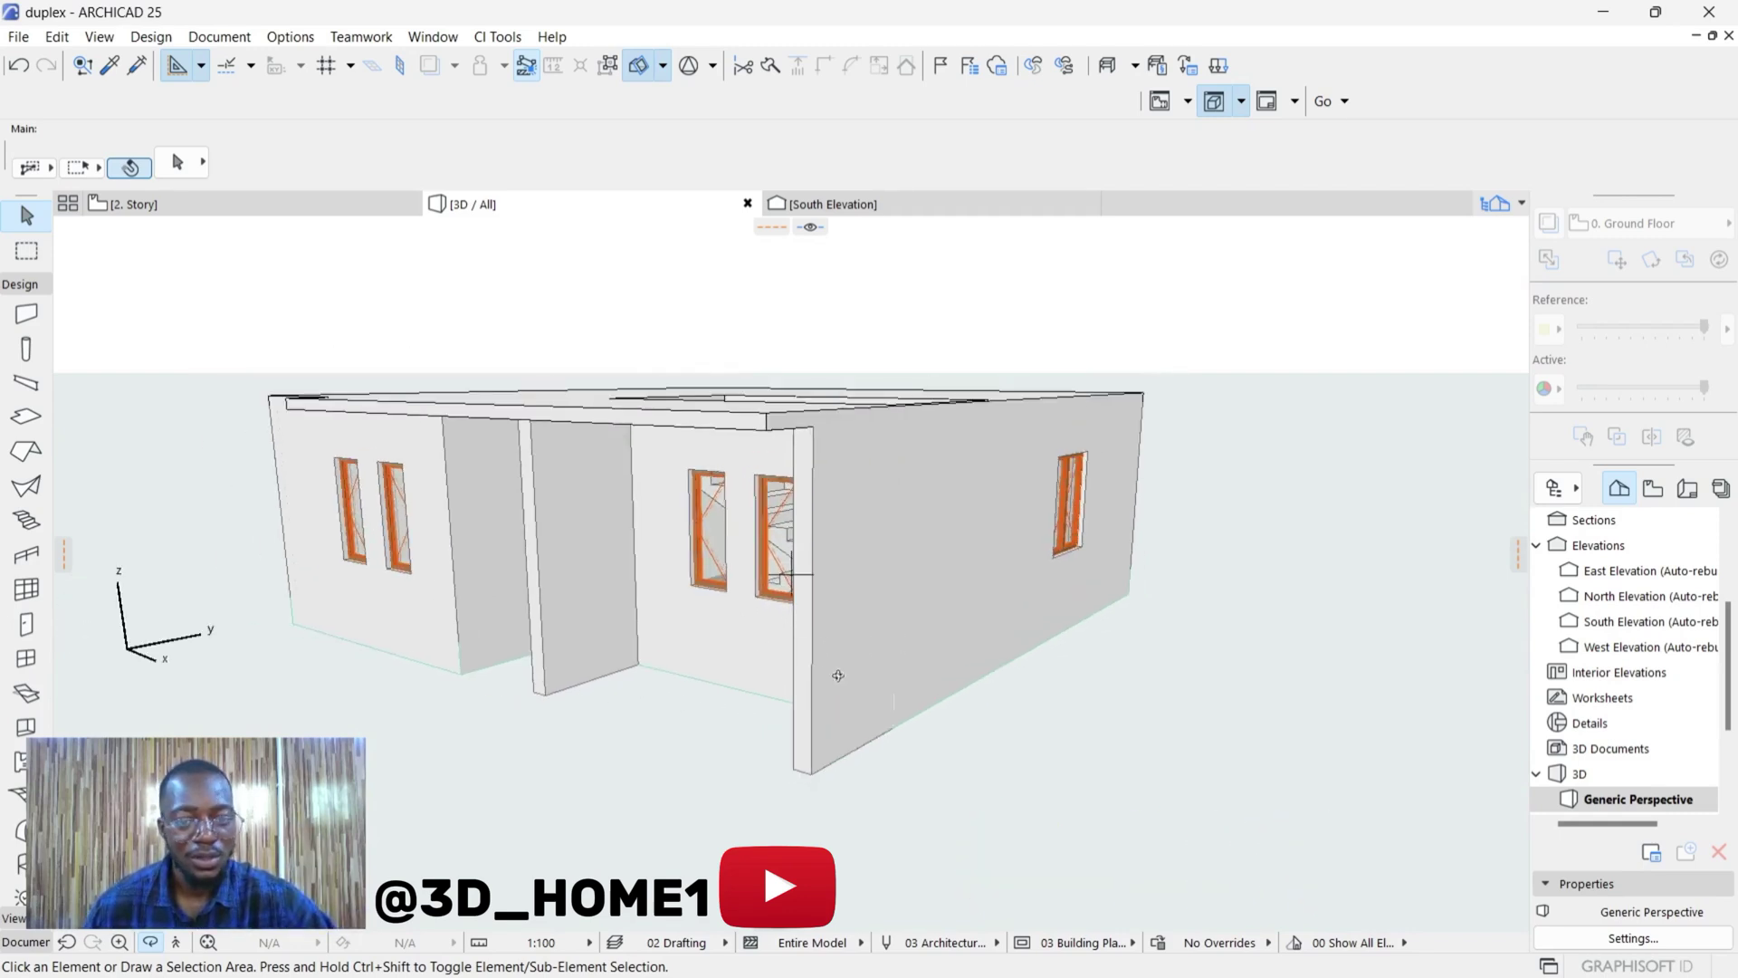